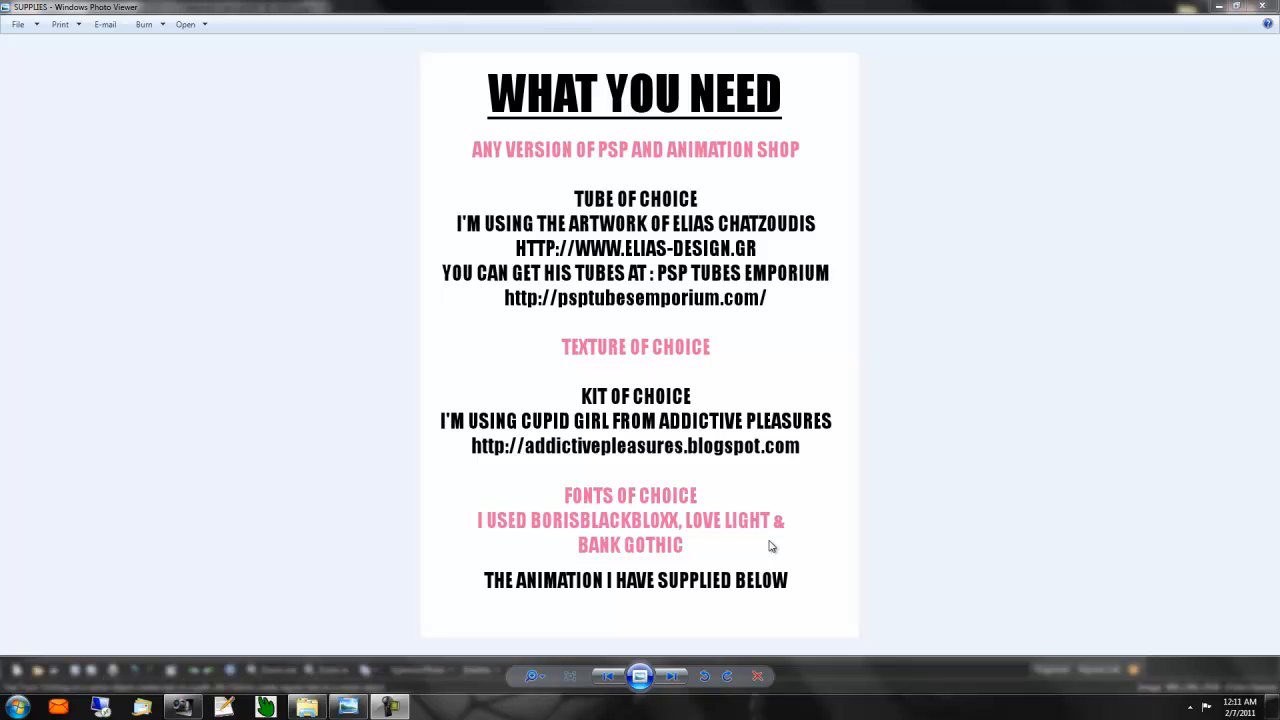
# Step: Close the supplies image and create a new 650 x 250 pixel transparent raster image at 72 pixels/inch
pyautogui.click(1258, 10)
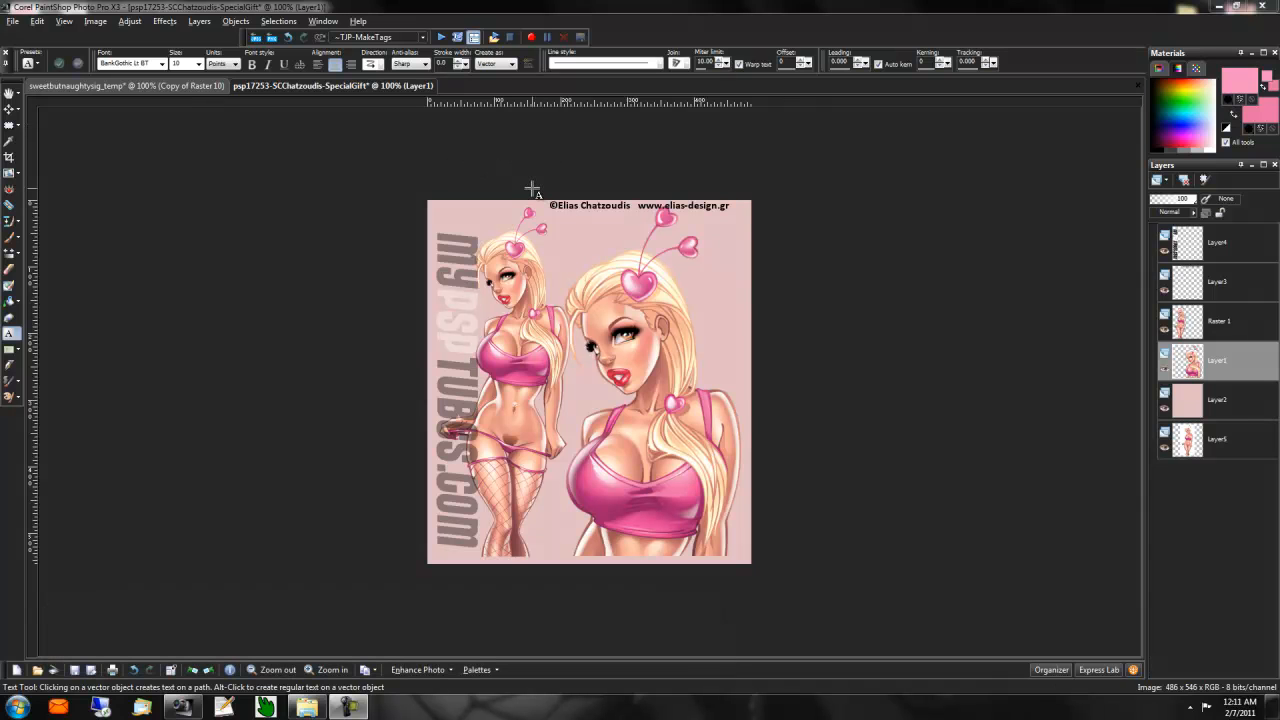
pyautogui.click(13, 26)
pyautogui.click(30, 35)
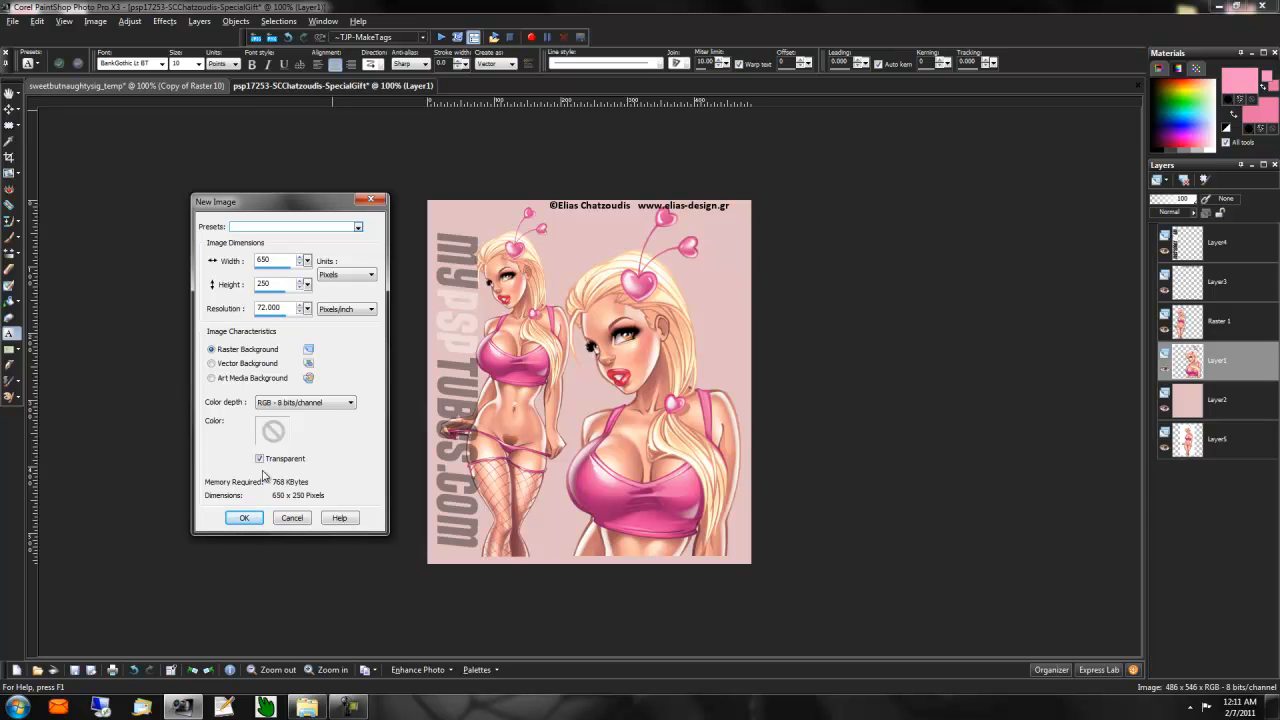
pyautogui.click(244, 517)
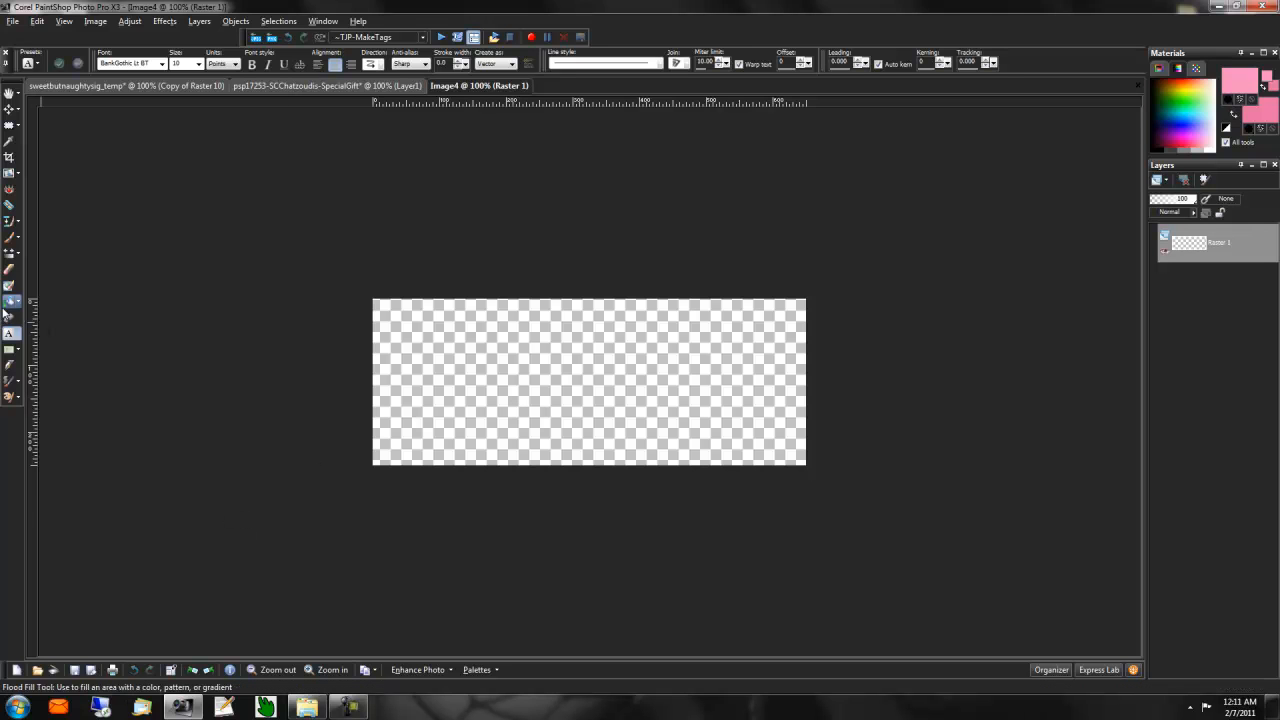
# Step: Set the background material to HTML color f591c0 and flood fill the empty canvas with pink
pyautogui.click(10, 303)
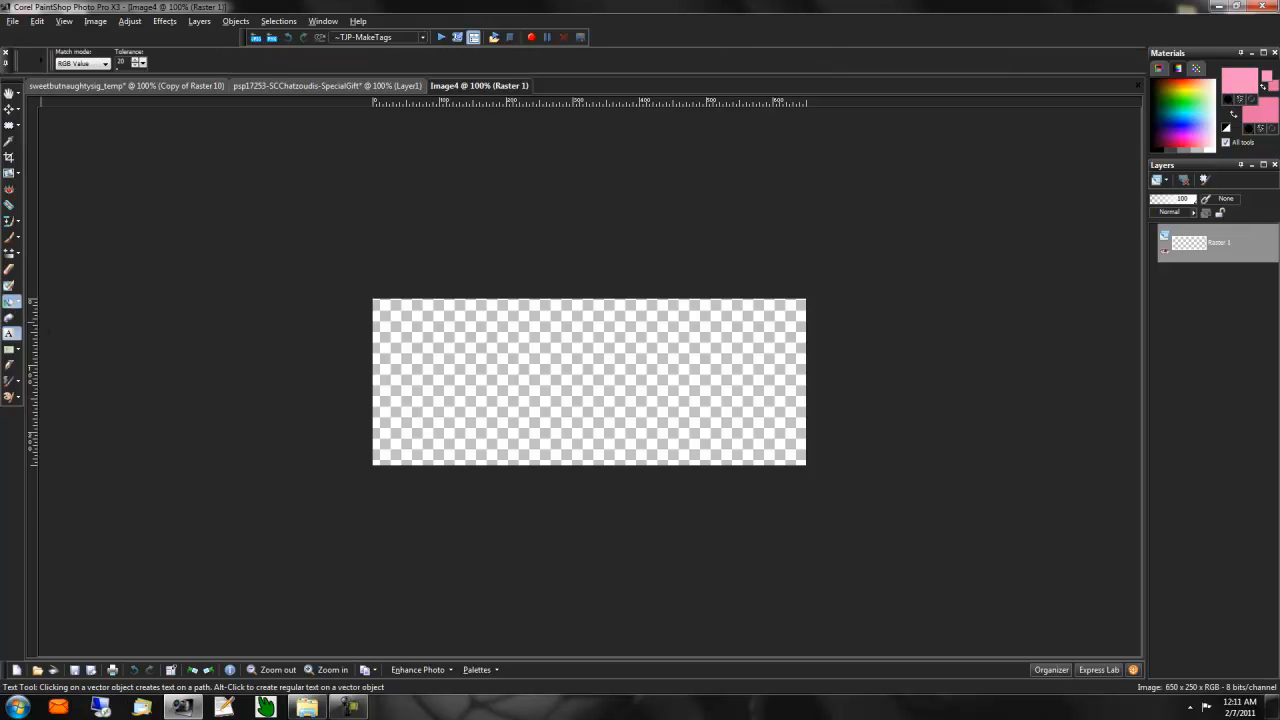
pyautogui.click(1262, 108)
pyautogui.moveTo(250, 508); pyautogui.dragTo(196, 508)
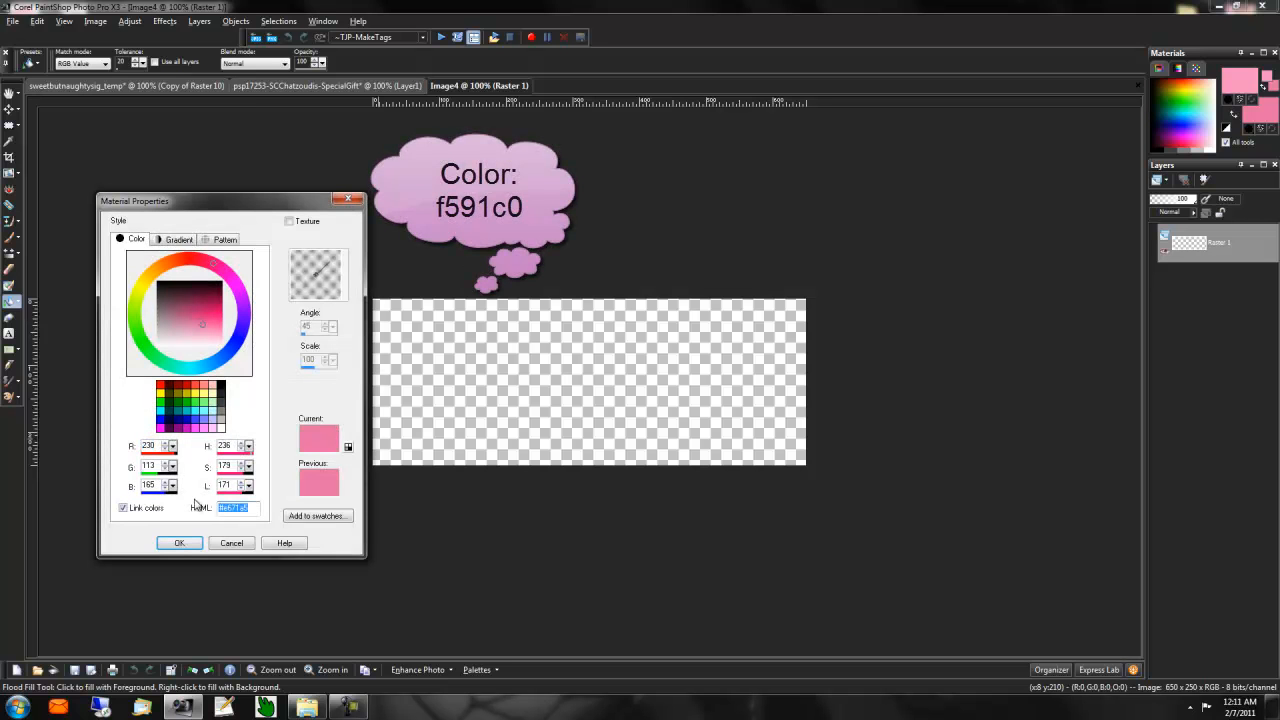
pyautogui.write('f591c0')
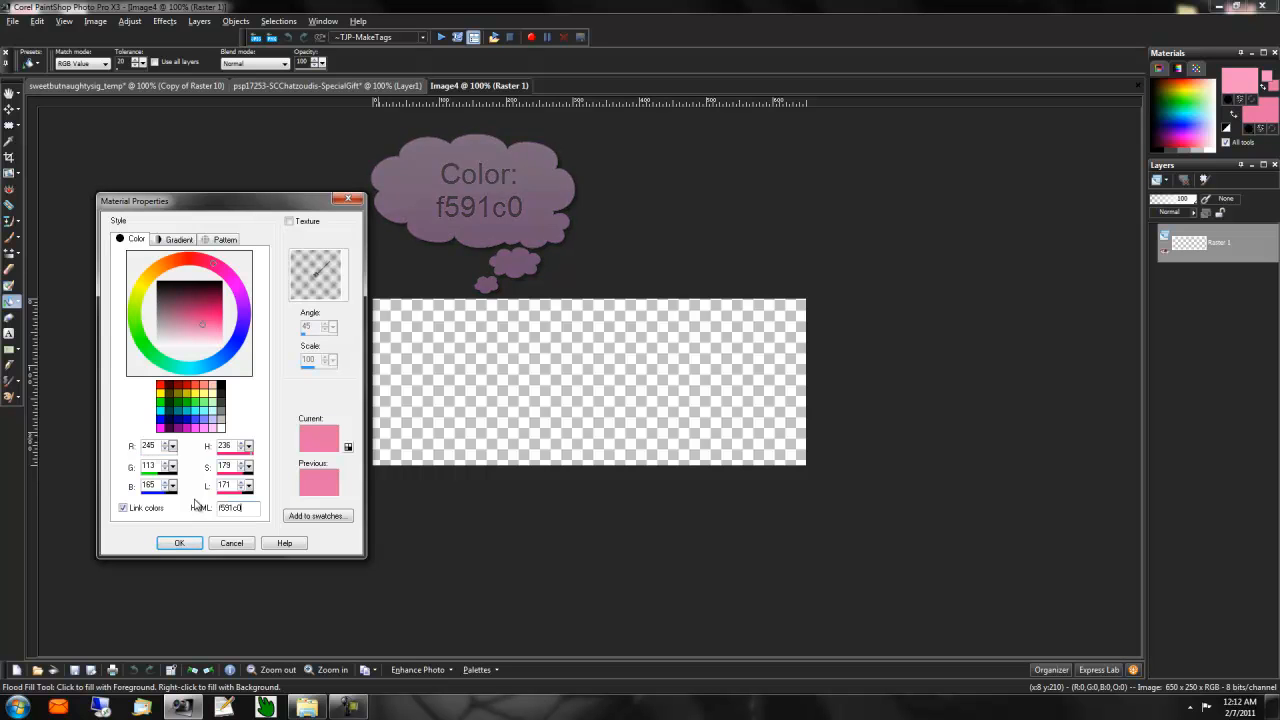
pyautogui.click(179, 541)
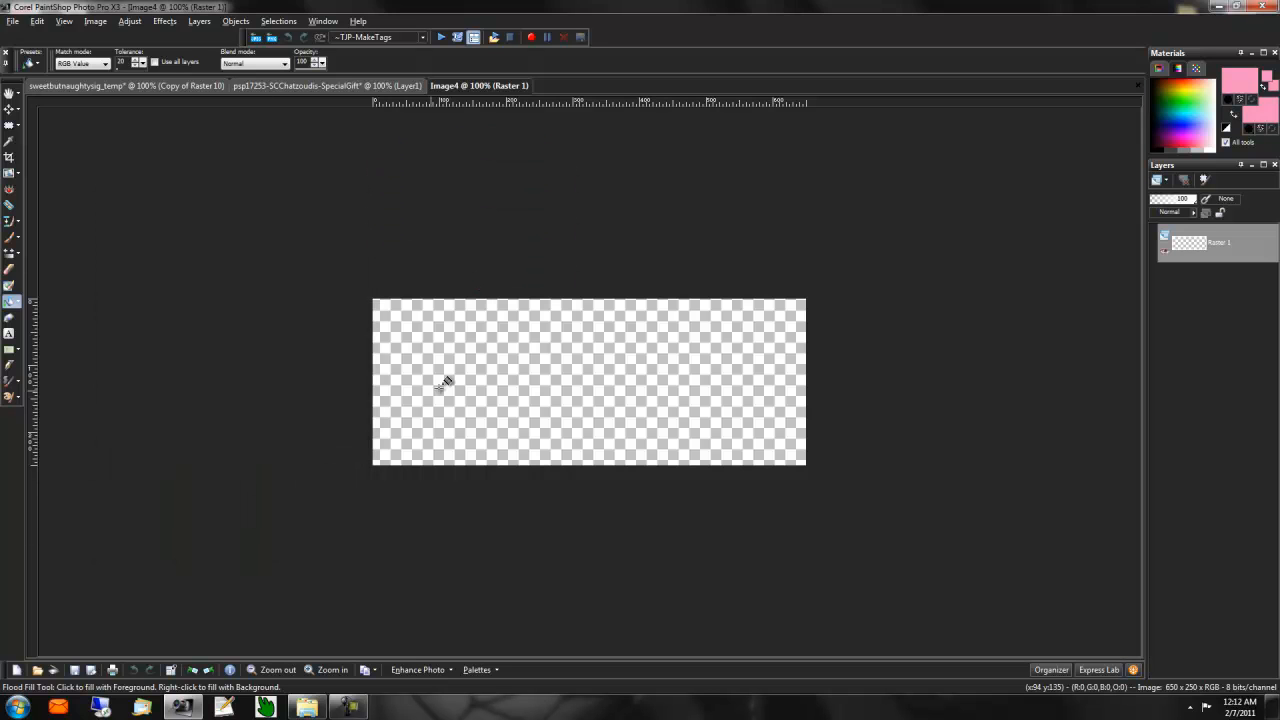
pyautogui.click(445, 383)
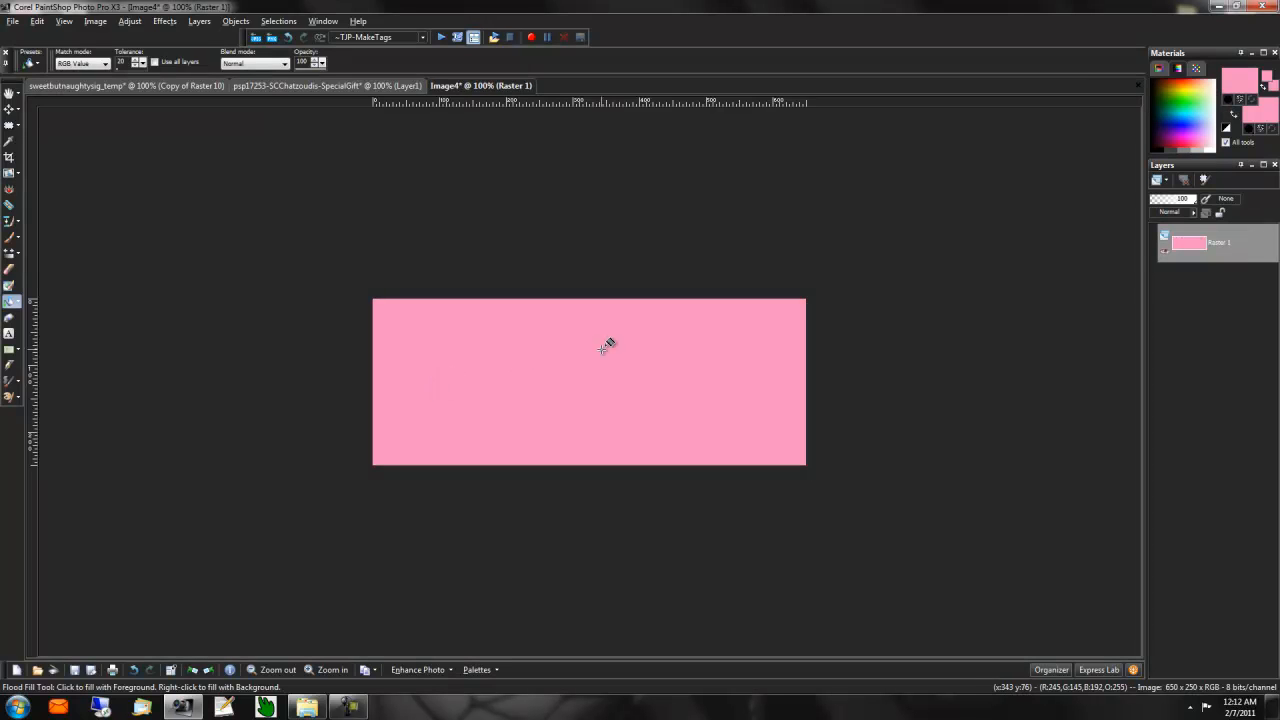
# Step: Add a new raster layer named "texture" above the pink layer
pyautogui.click(1157, 179)
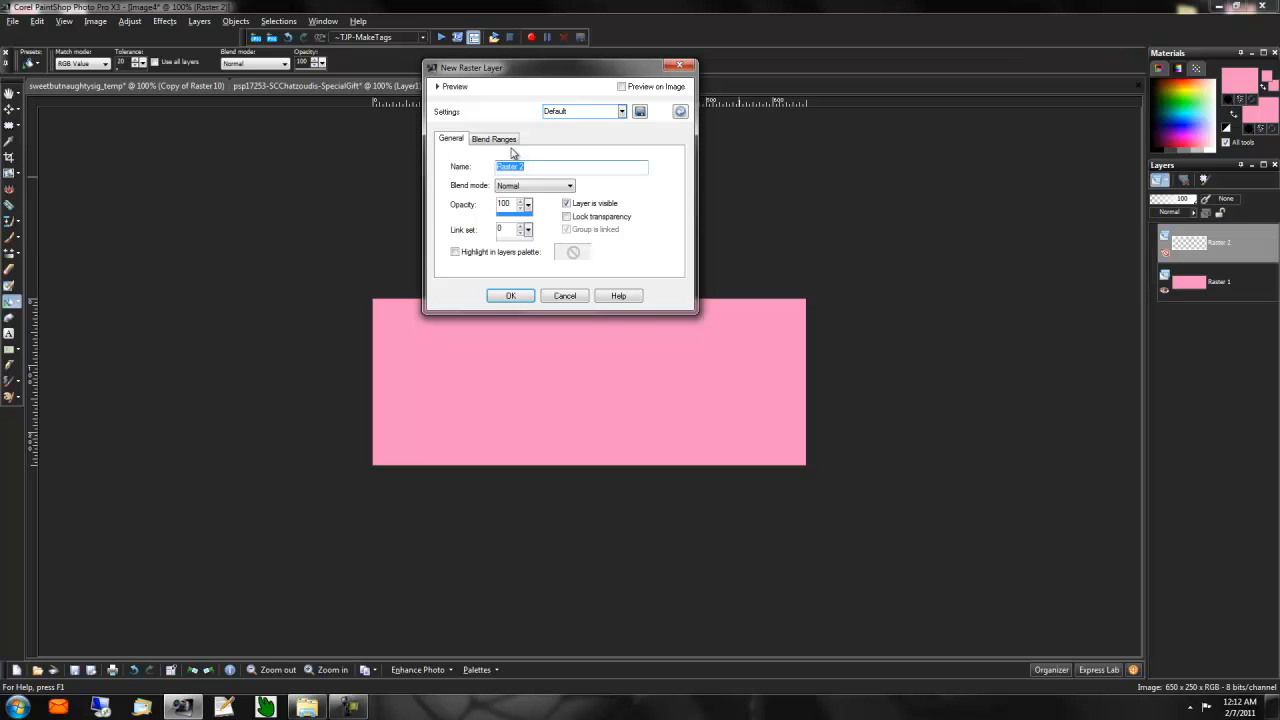
pyautogui.write('texture')
pyautogui.click(509, 296)
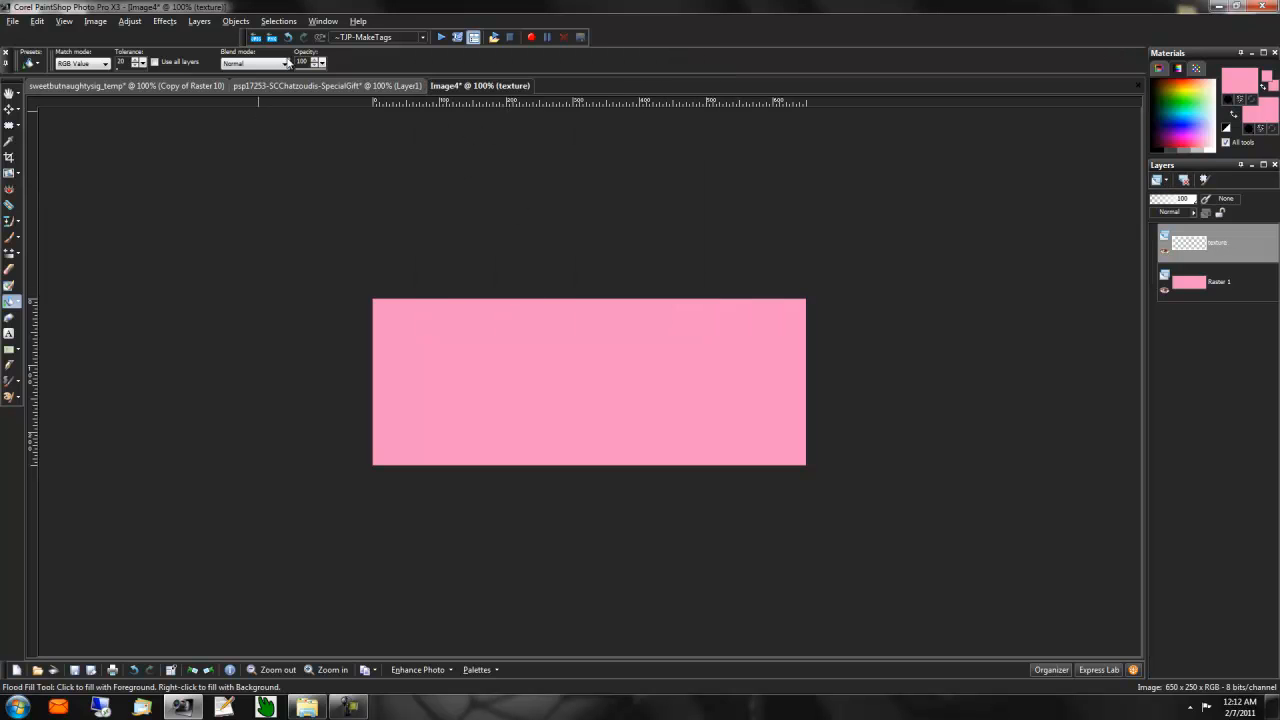
# Step: Open Texture_102_by_WanderingSoul_Stox from New folder as a separate image and copy it
pyautogui.click(306, 706)
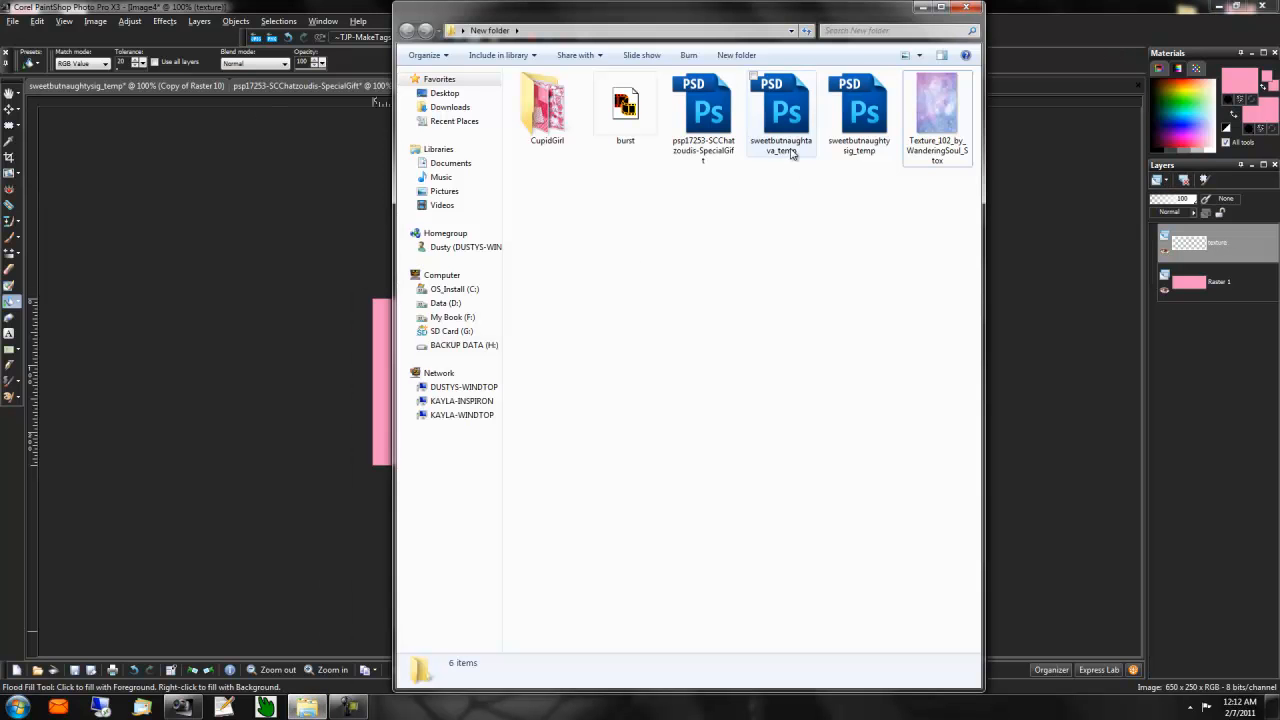
pyautogui.moveTo(925, 109); pyautogui.dragTo(1045, 281)
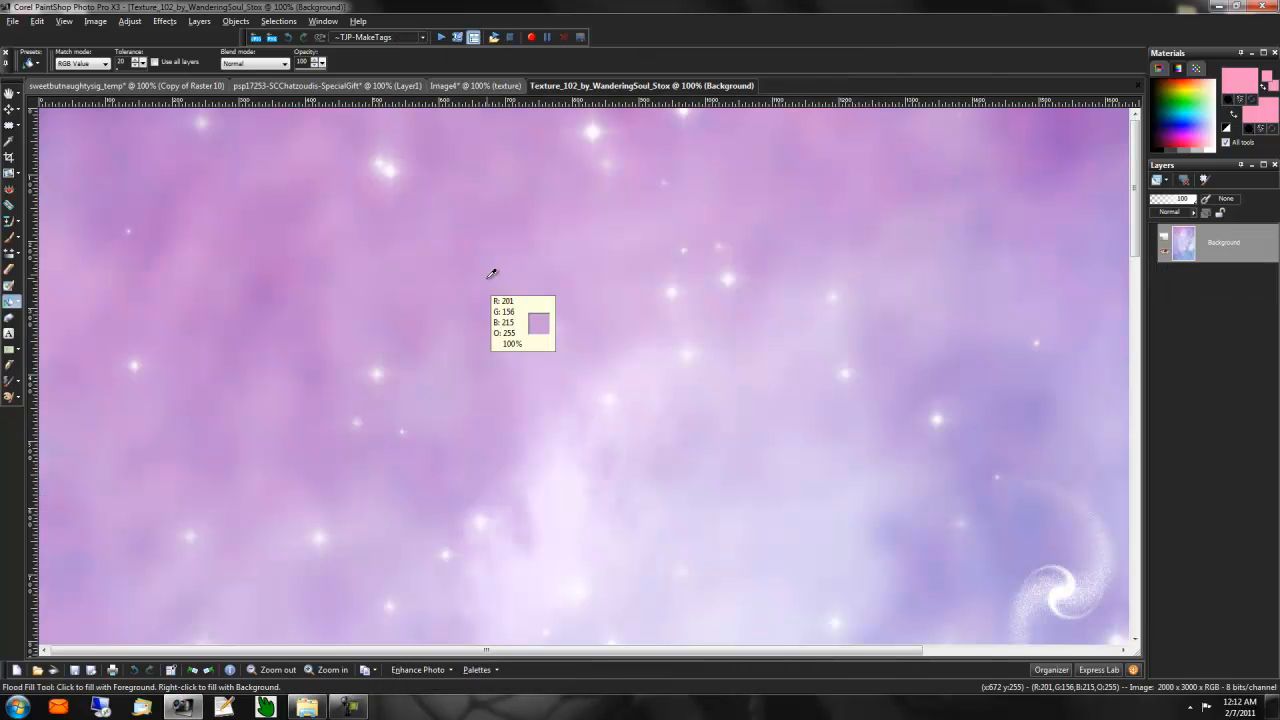
pyautogui.hotkey('ctrl', 'c')
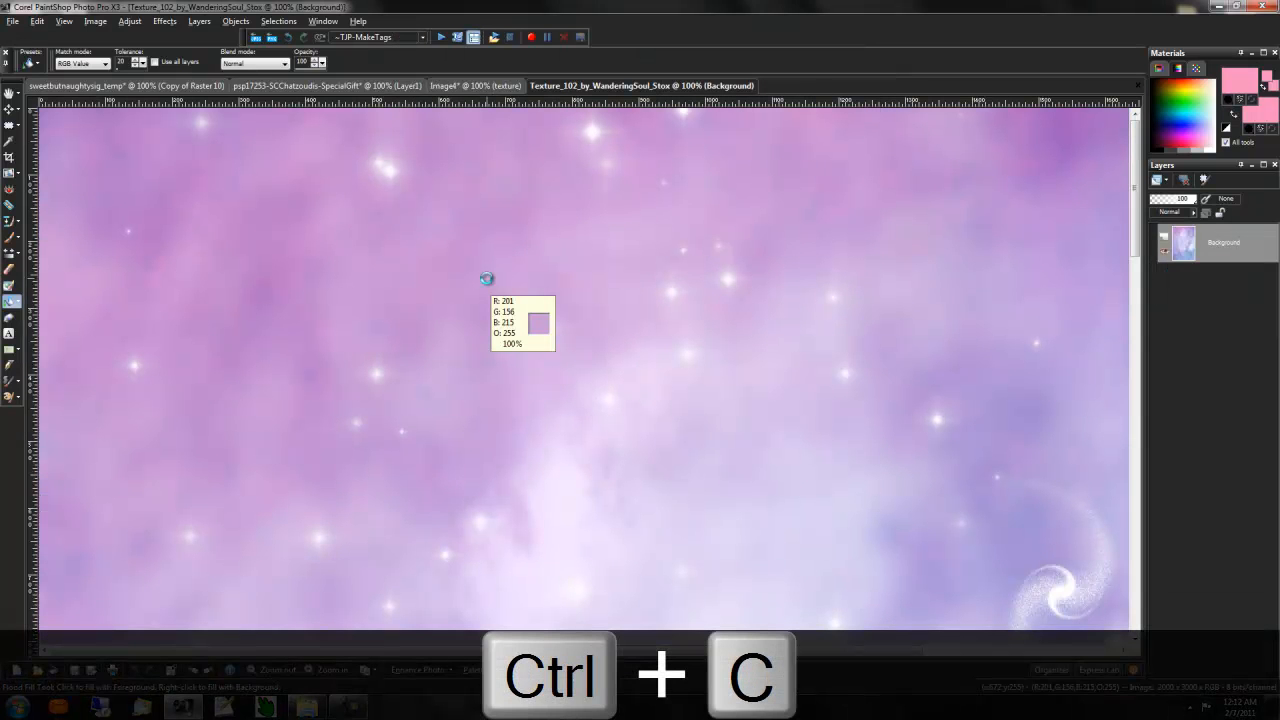
# Step: Paste the copied image into a full-canvas selection on the texture layer, deselect, and set the layer's blend mode to Luminance (Legacy)
pyautogui.click(475, 85)
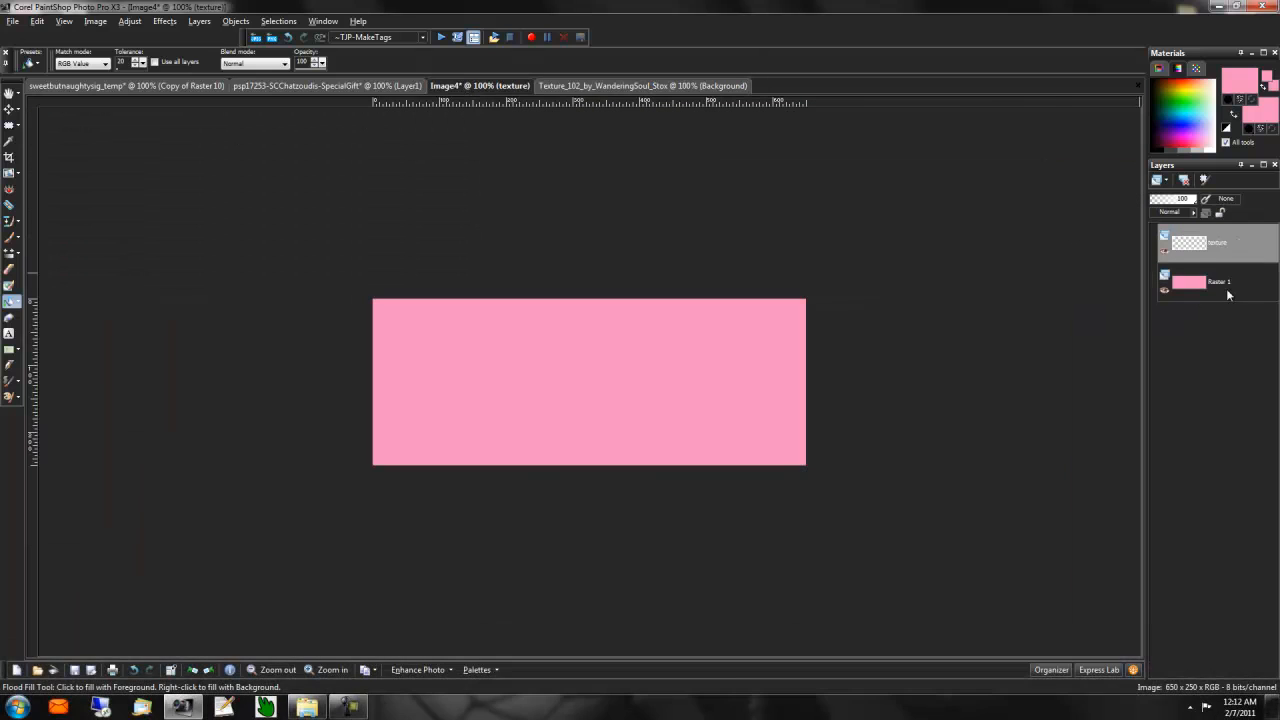
pyautogui.hotkey('ctrl', 'a')
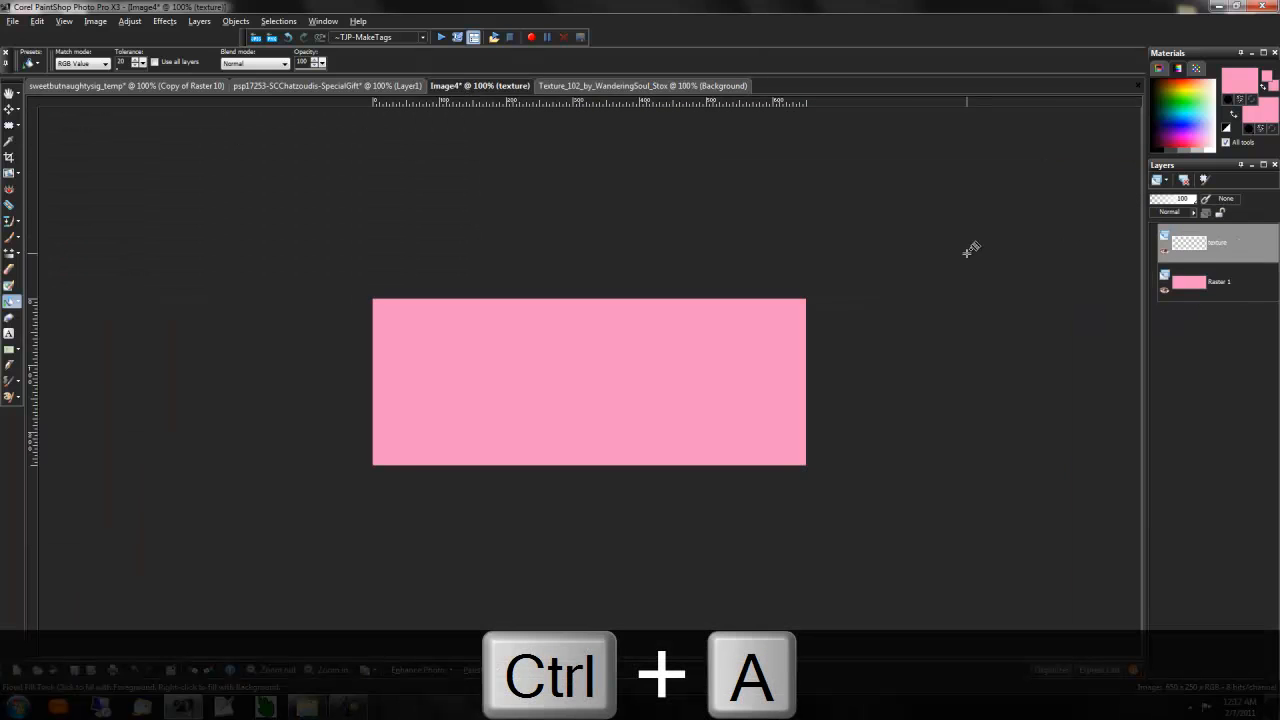
pyautogui.click(37, 21)
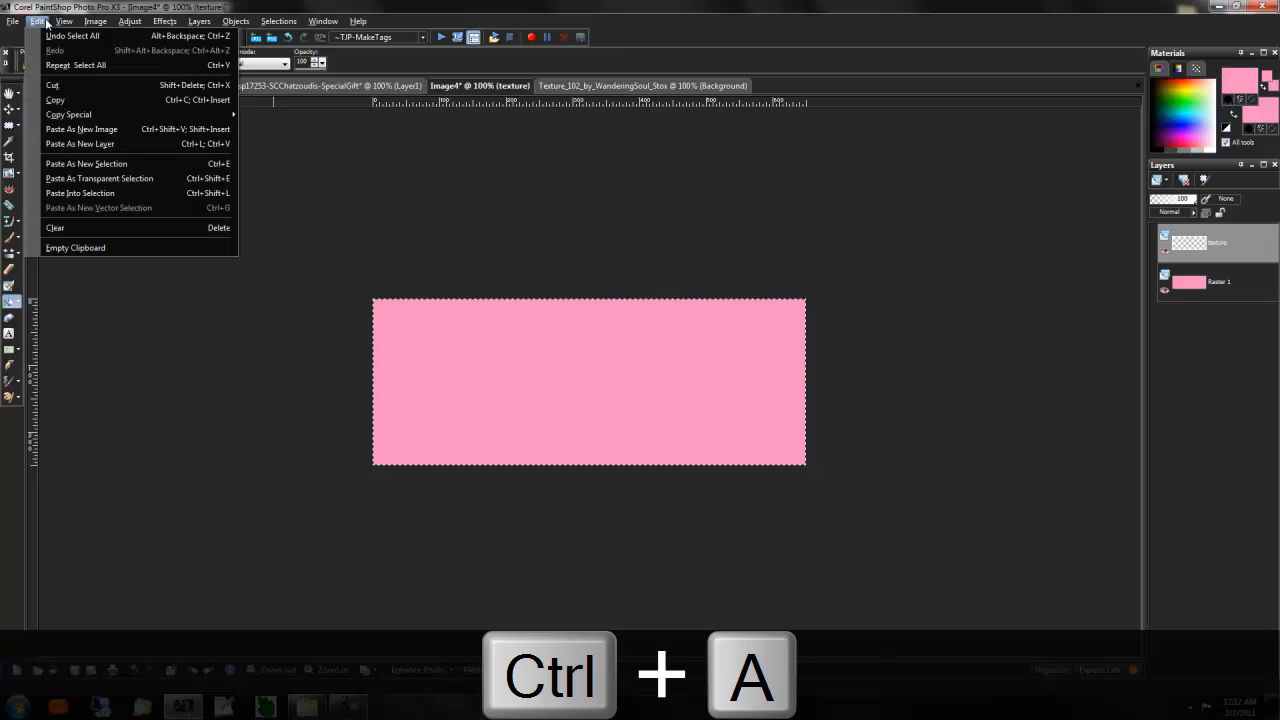
pyautogui.click(129, 195)
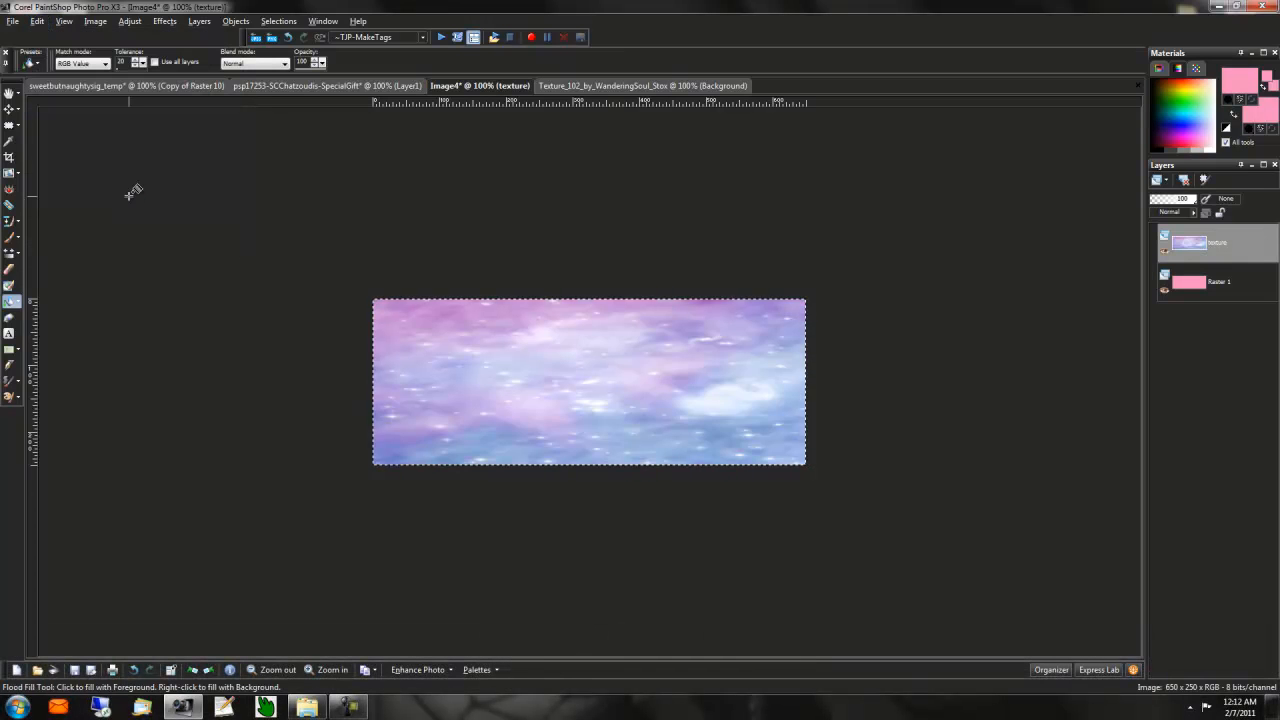
pyautogui.hotkey('ctrl', 'd')
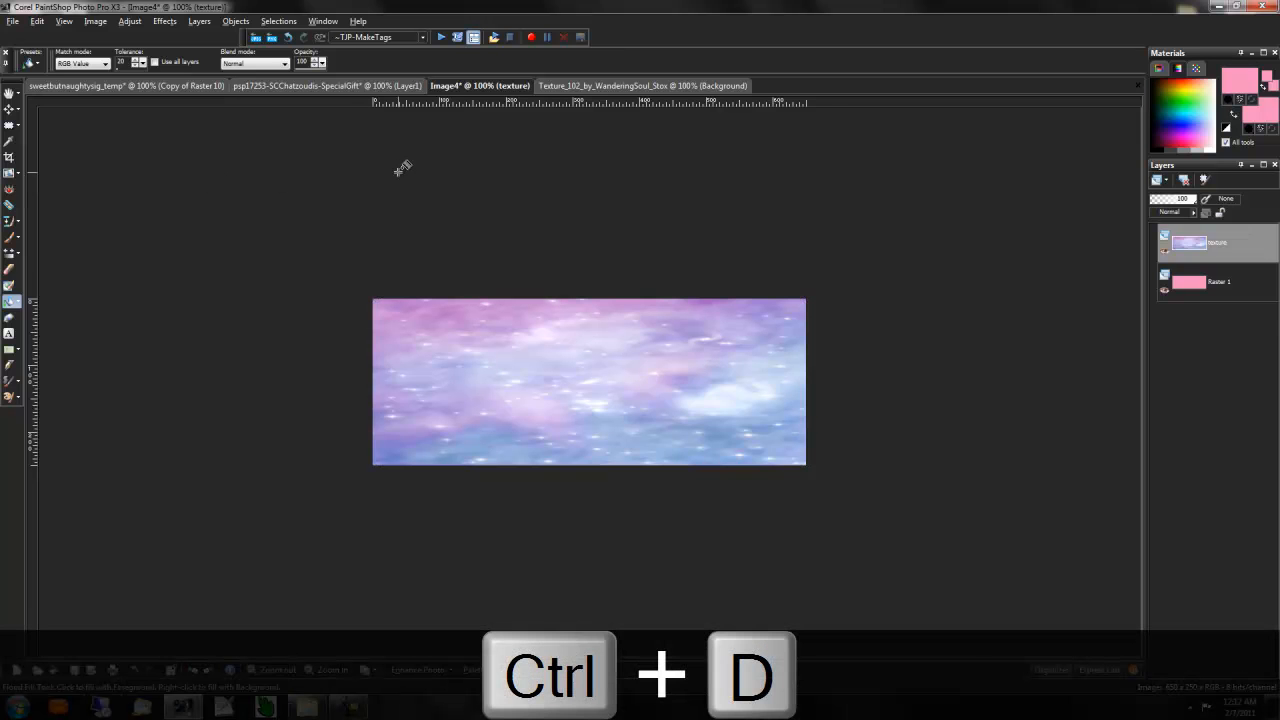
pyautogui.click(1190, 213)
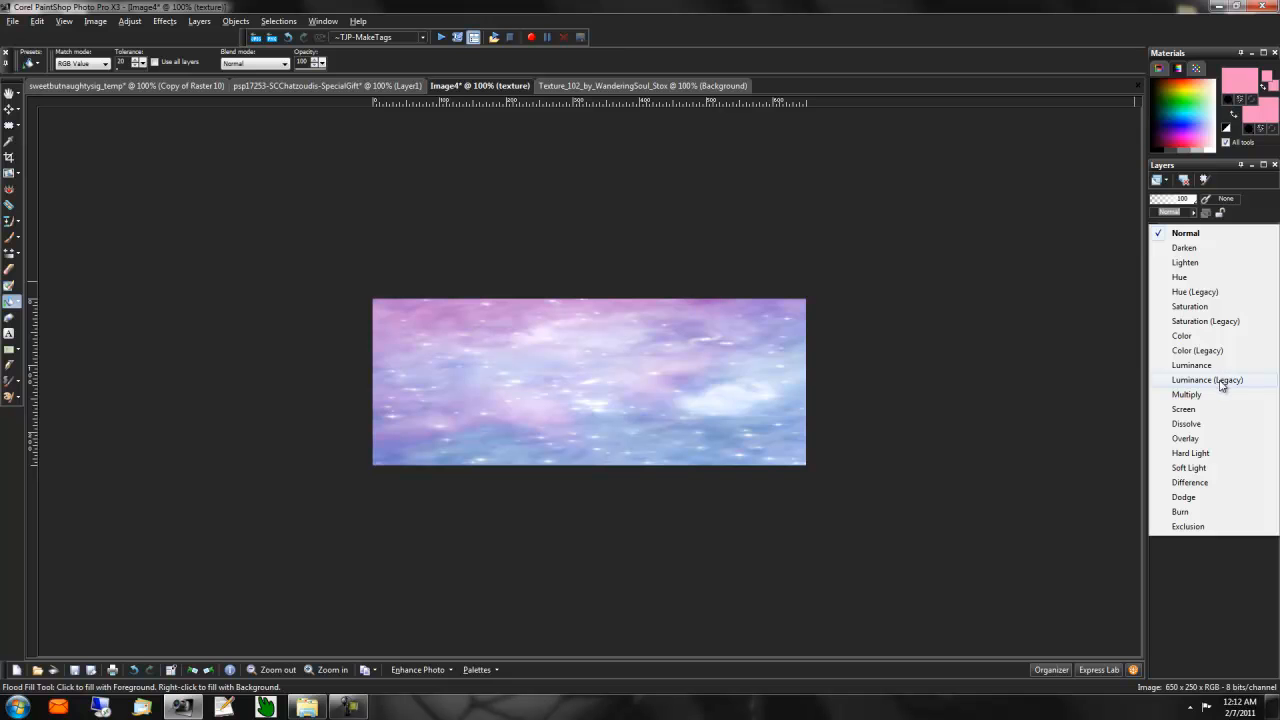
pyautogui.click(1223, 381)
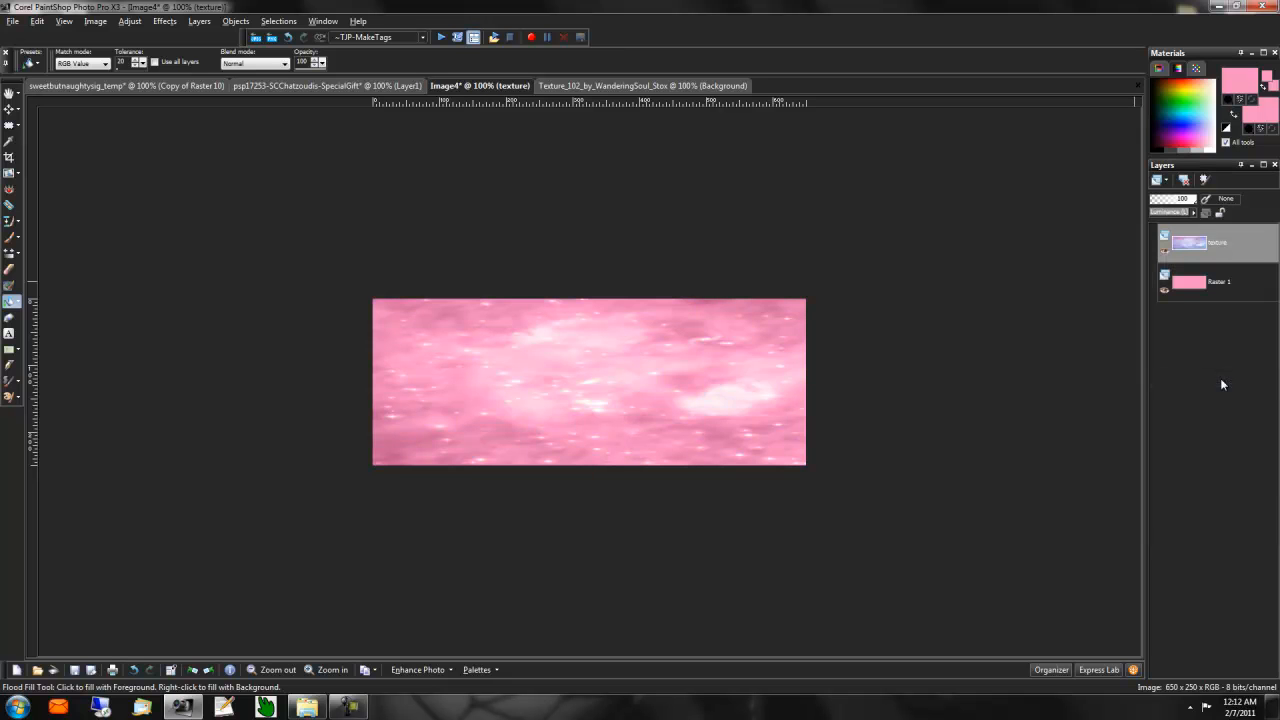
# Step: Rename the pink Raster 1 layer as "Background"
pyautogui.click(1229, 289)
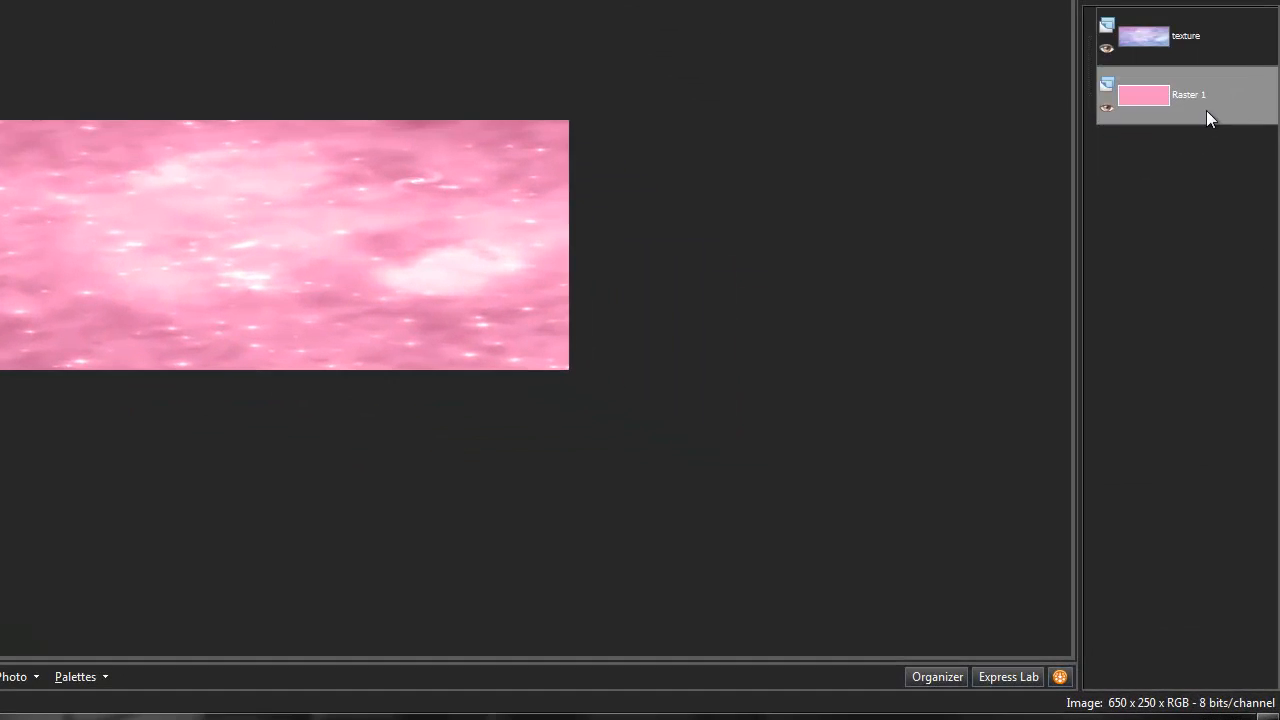
pyautogui.rightClick(1207, 113)
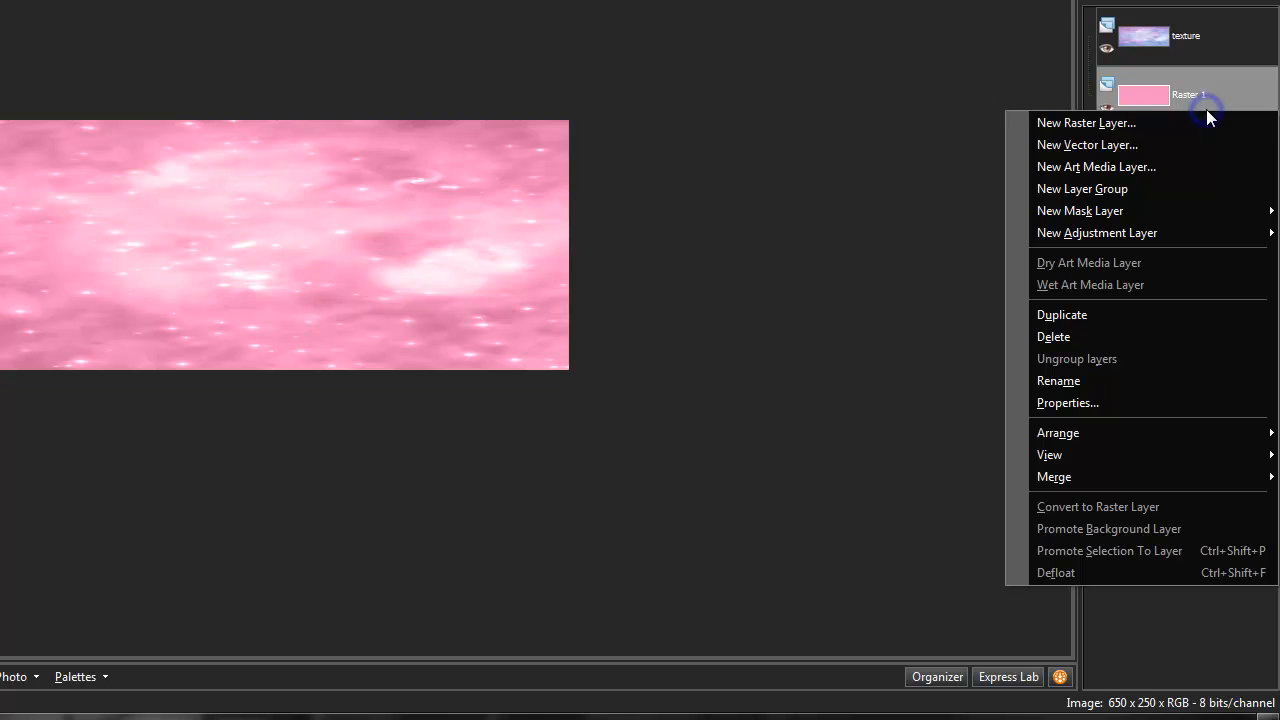
pyautogui.click(1095, 380)
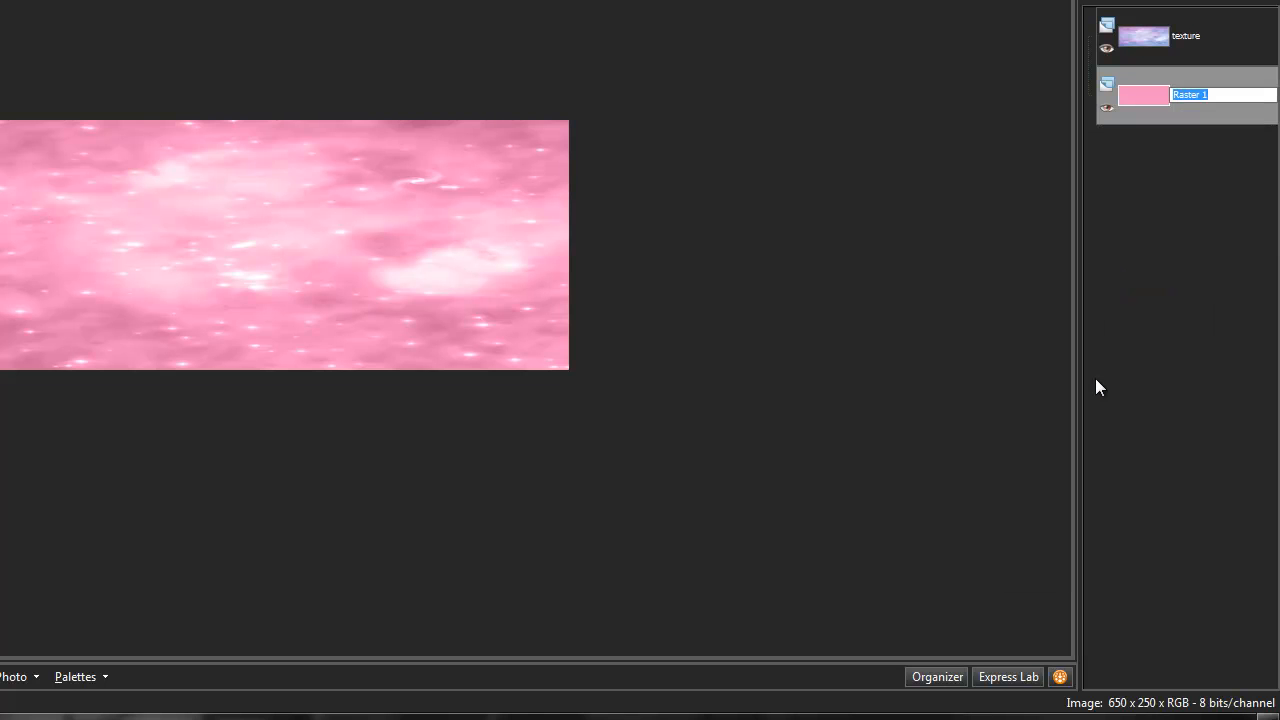
pyautogui.write('Background')
pyautogui.press('Return')
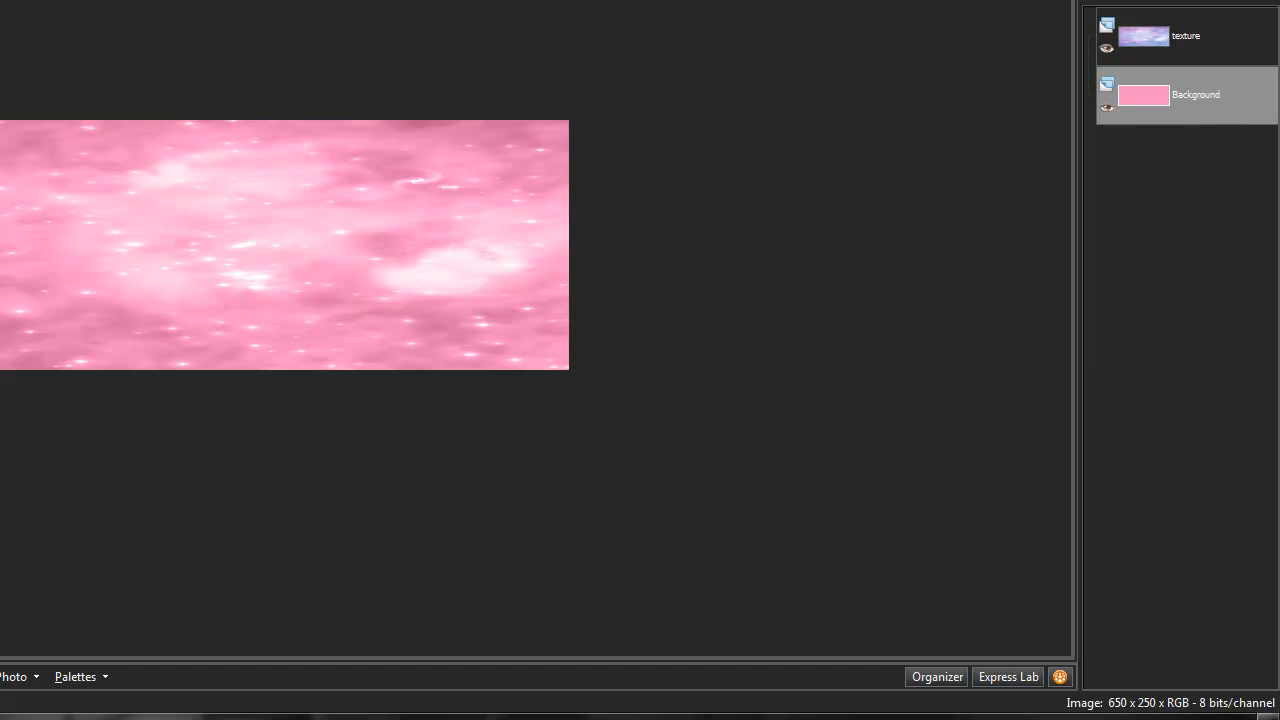
# Step: Copy the close-up figure on Layer1 of the SpecialGift tube image, paste it above the texture layer, and place it at the banner's right end
pyautogui.click(381, 84)
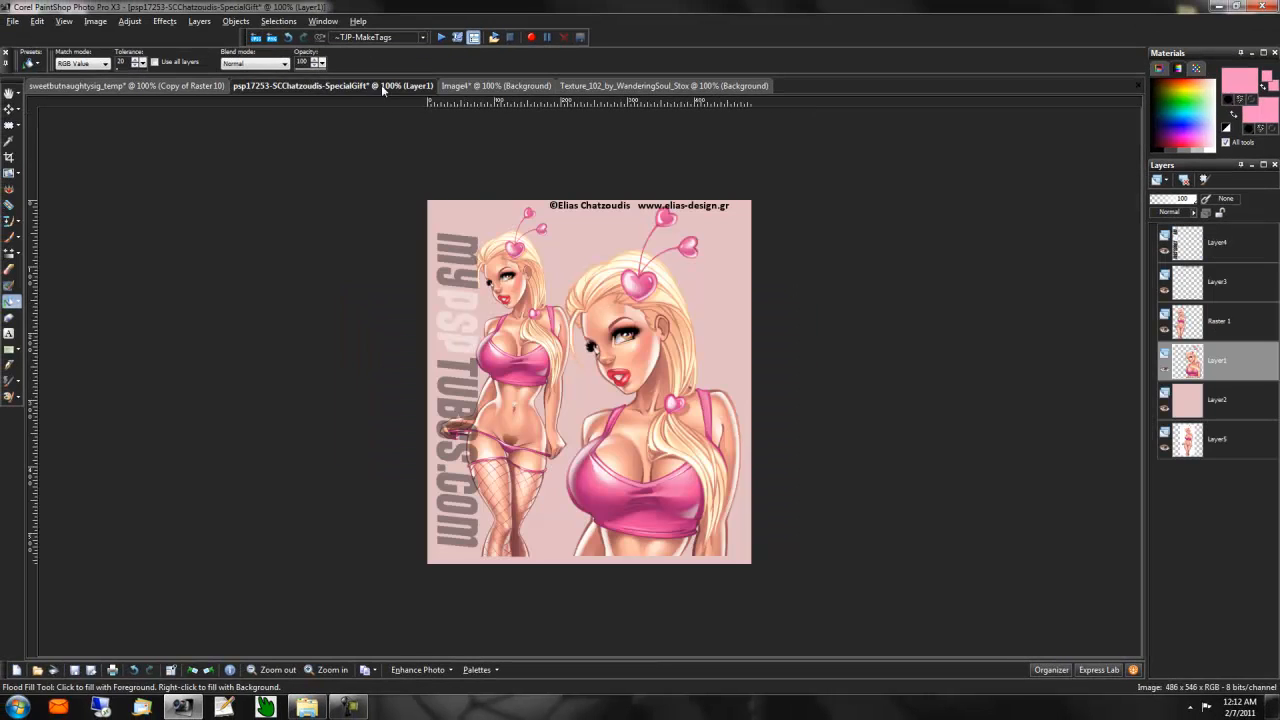
pyautogui.click(10, 108)
pyautogui.hotkey('ctrl', 'c')
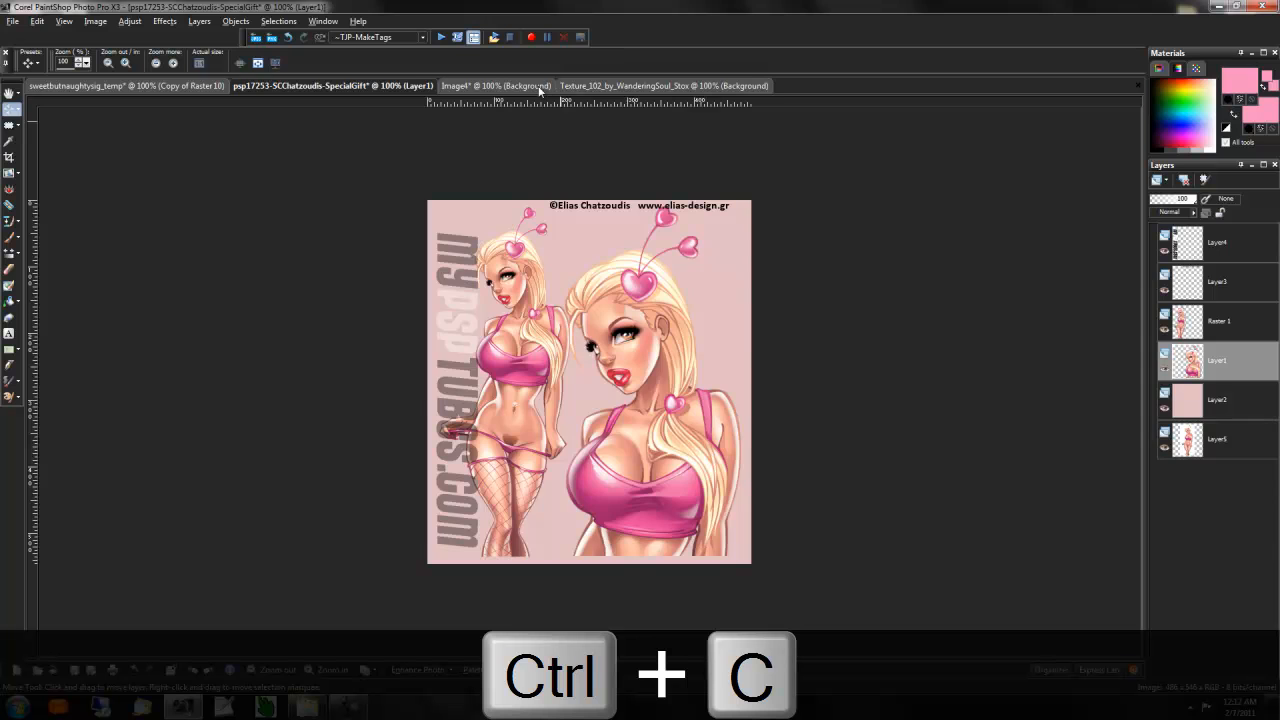
pyautogui.click(540, 86)
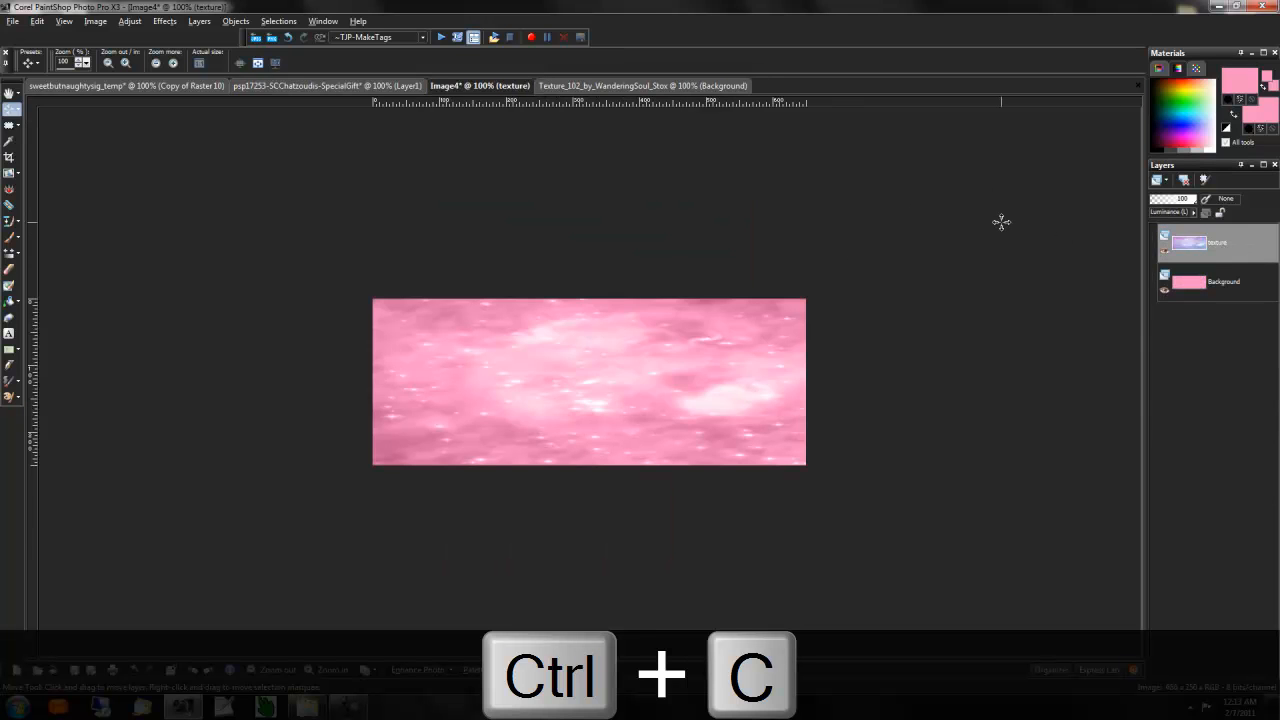
pyautogui.hotkey('ctrl', 'v')
pyautogui.moveTo(572, 362); pyautogui.dragTo(761, 350)
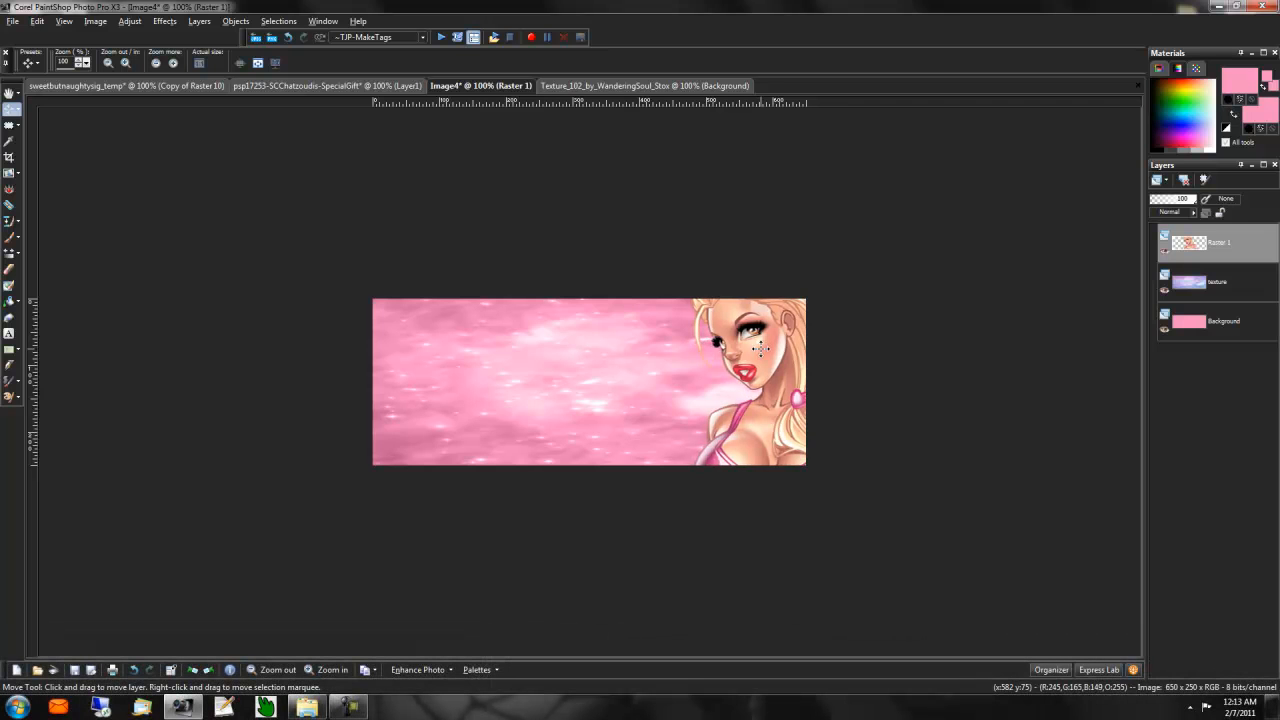
# Step: Add a mirrored duplicate of the figure at the banner's left end and merge it down into the original figure layer
pyautogui.rightClick(1229, 252)
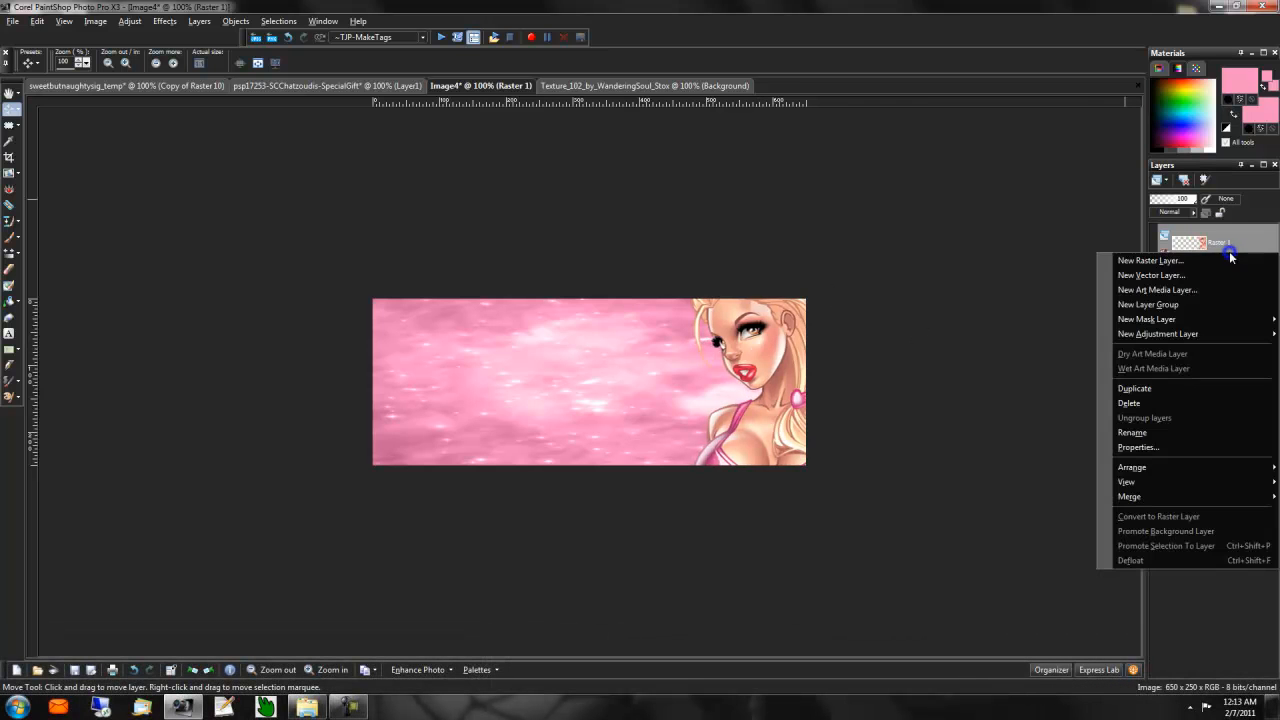
pyautogui.click(1128, 390)
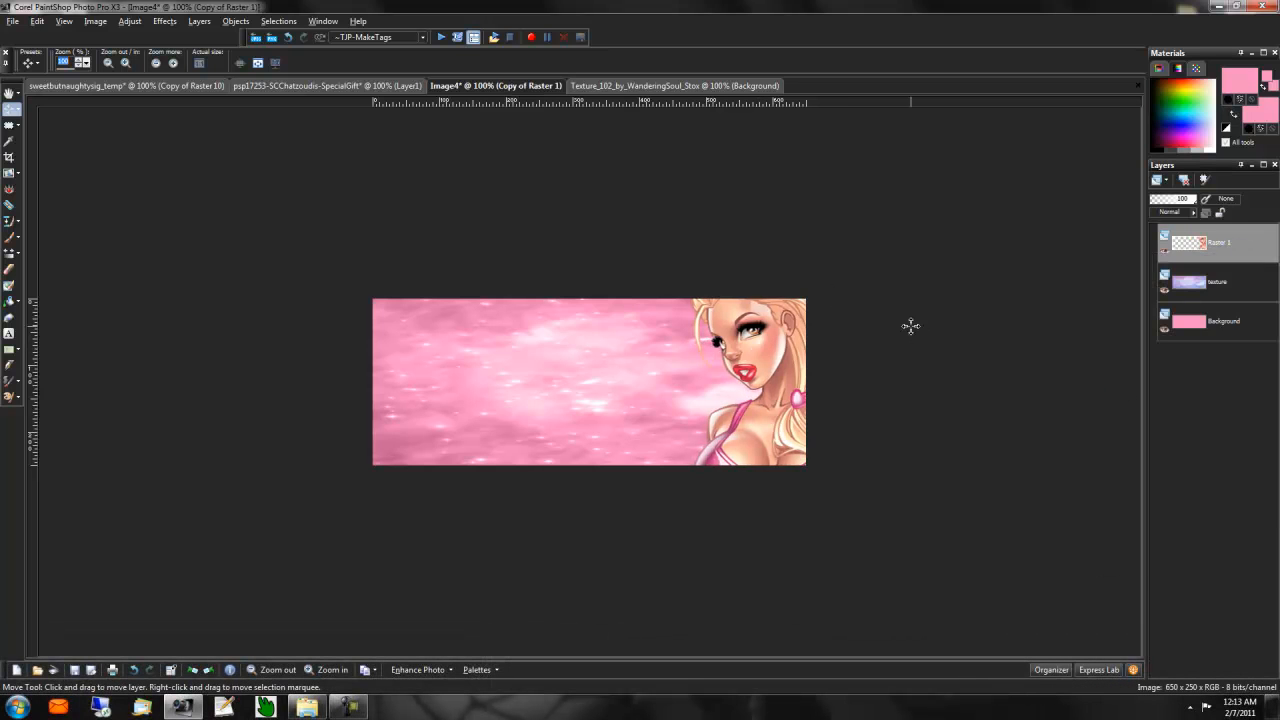
pyautogui.click(97, 21)
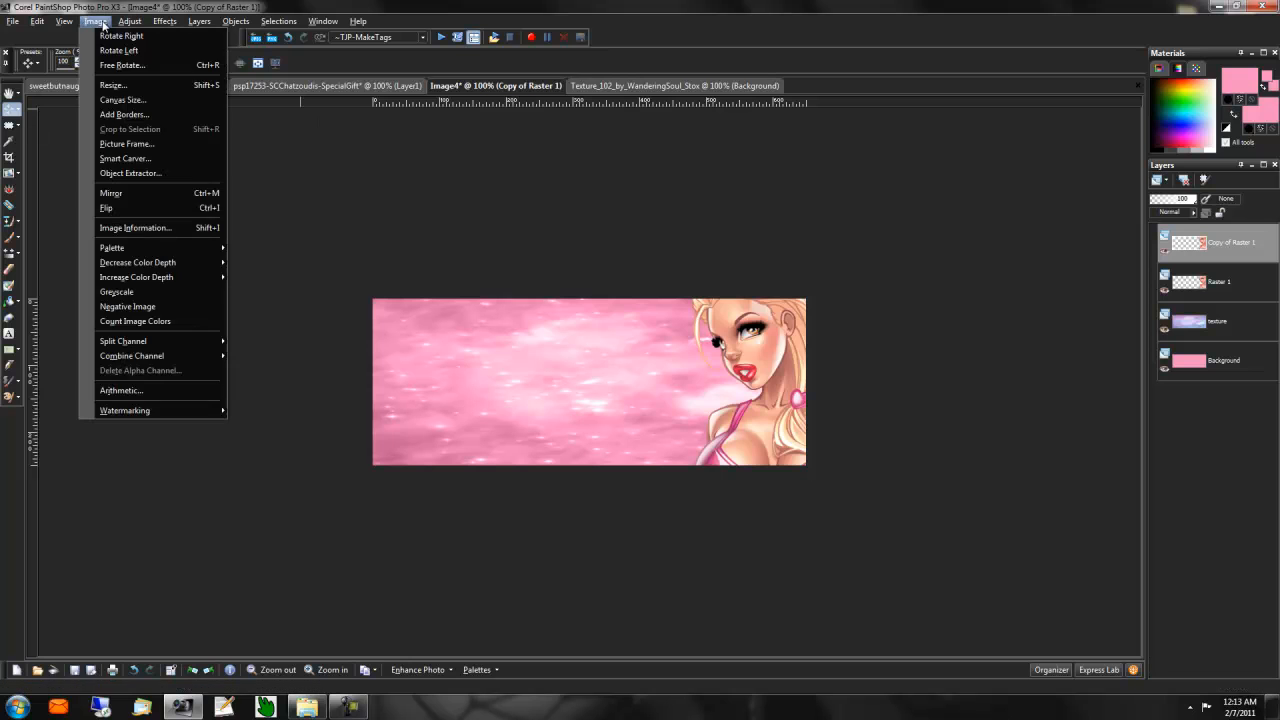
pyautogui.click(157, 196)
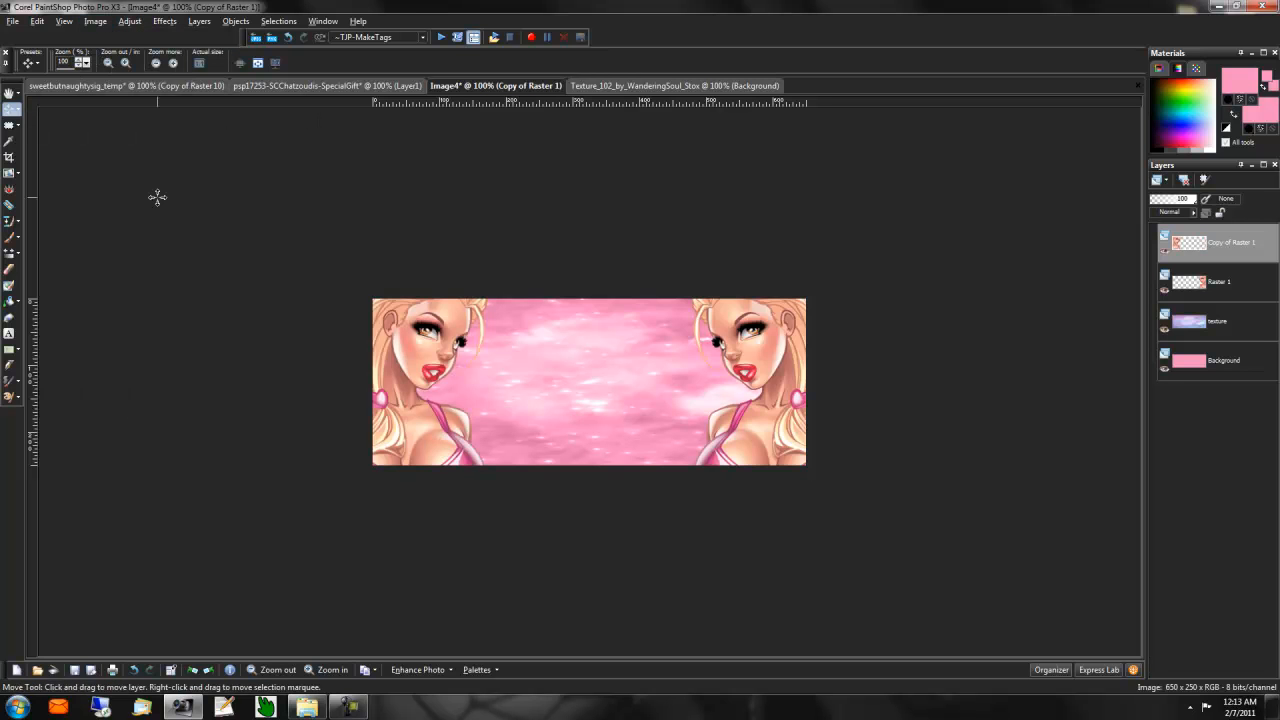
pyautogui.rightClick(1221, 255)
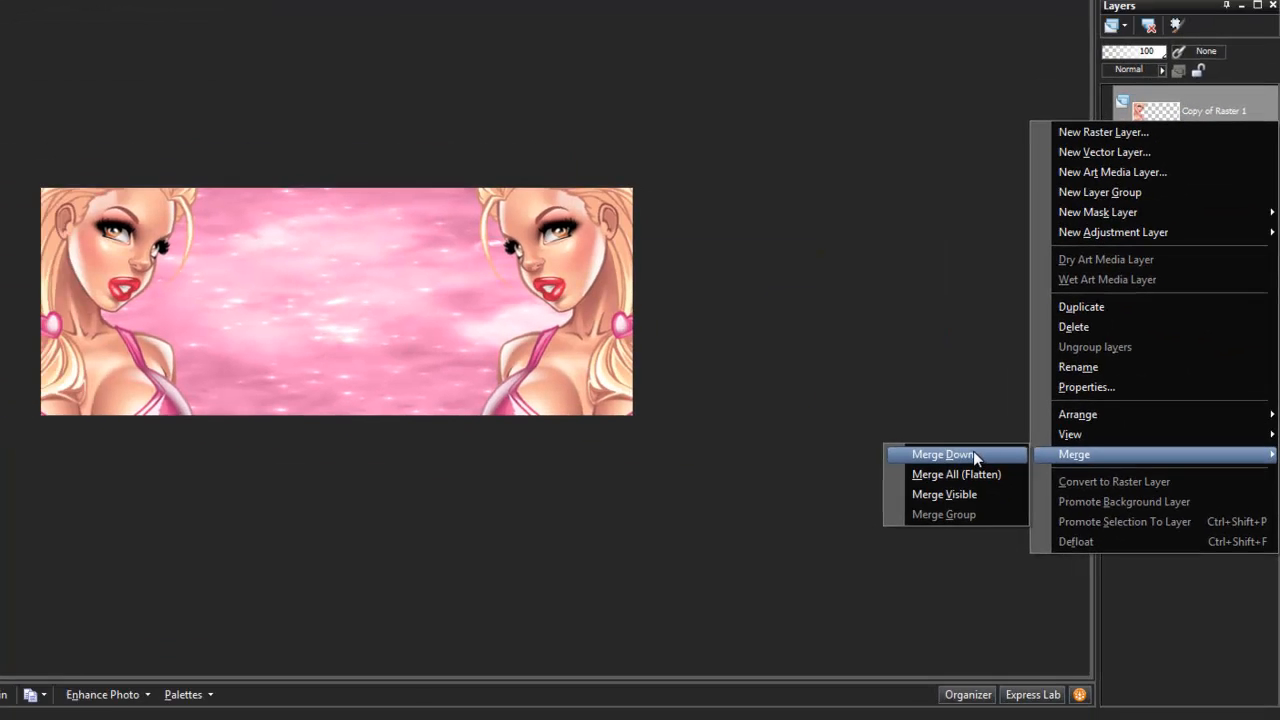
pyautogui.click(1045, 494)
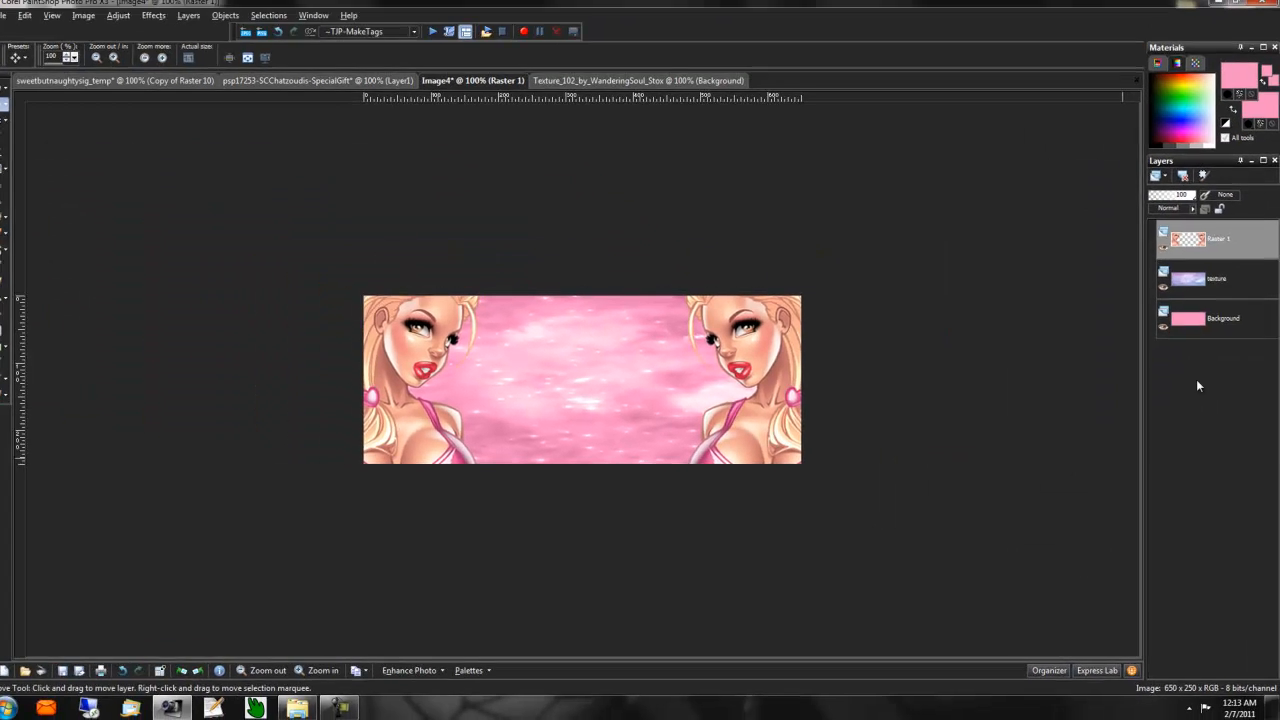
# Step: Remove the parts of the mirrored close-up artwork on Raster 1 that extend beyond the Background layer's canvas area, and deselect
pyautogui.click(1224, 321)
pyautogui.hotkey('ctrl', 'a')
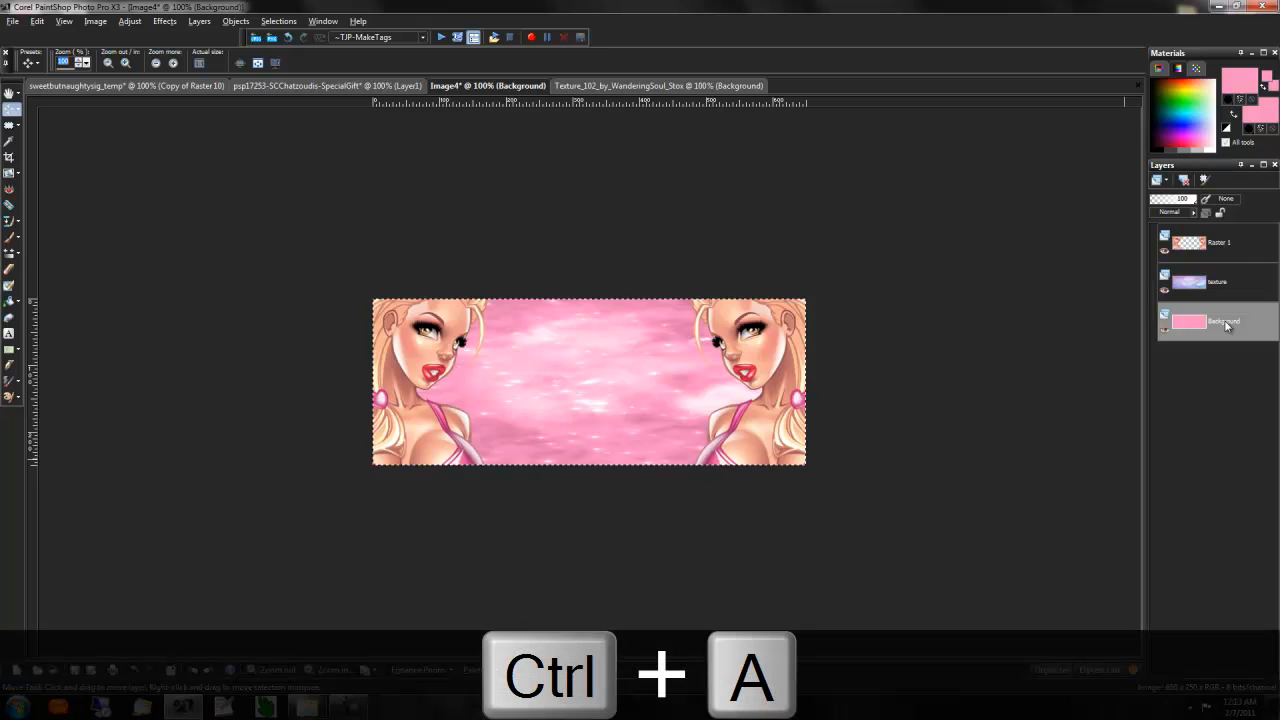
pyautogui.click(1215, 243)
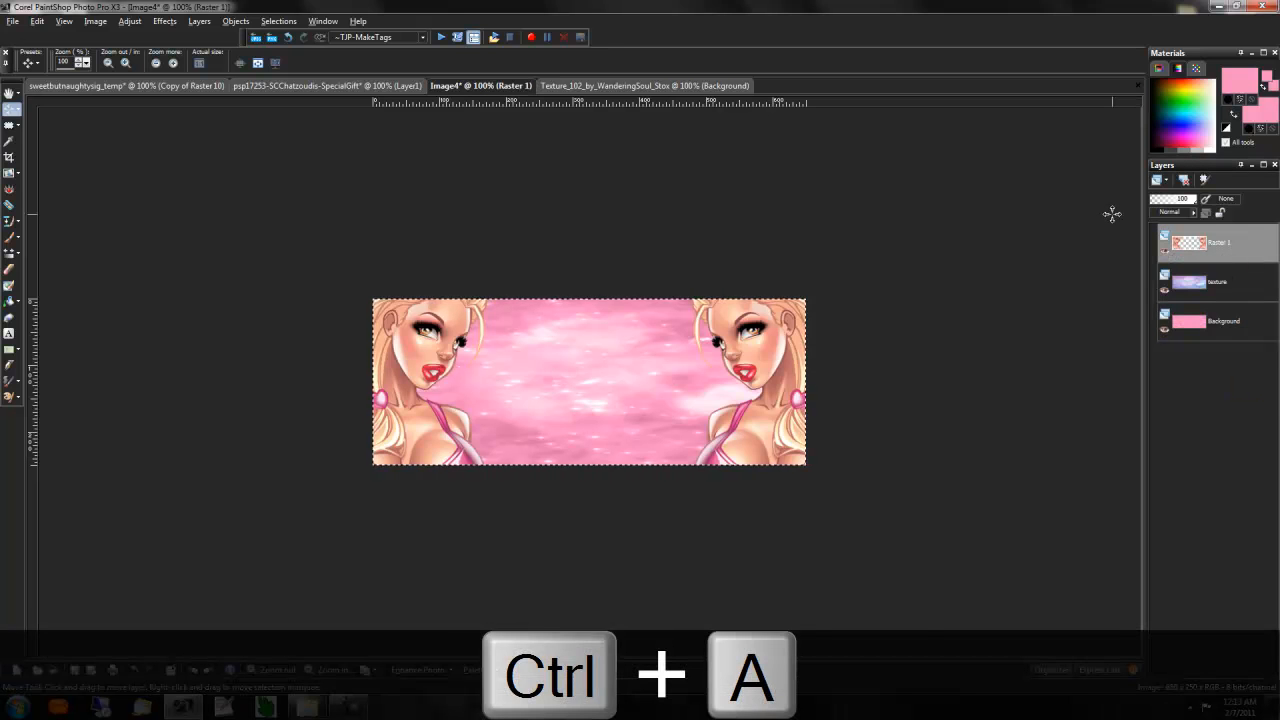
pyautogui.hotkey('ctrl', 'shift', 'i')
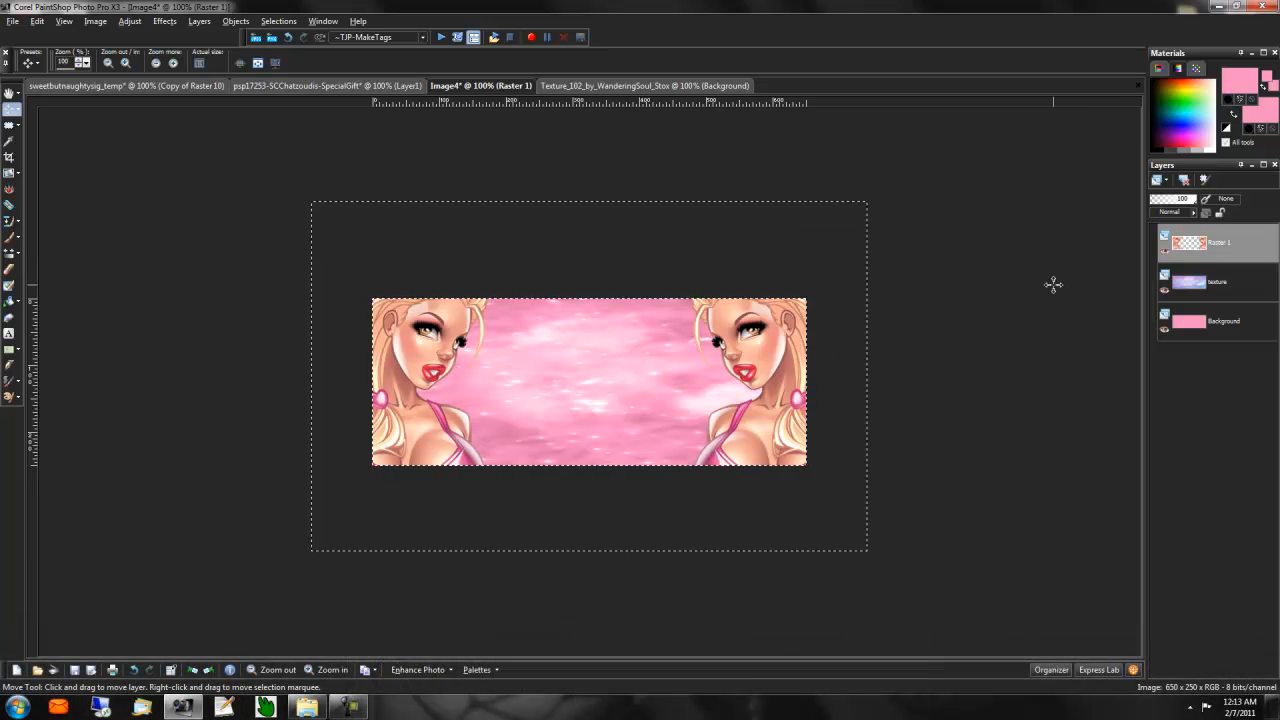
pyautogui.hotkey('ctrl', 'd')
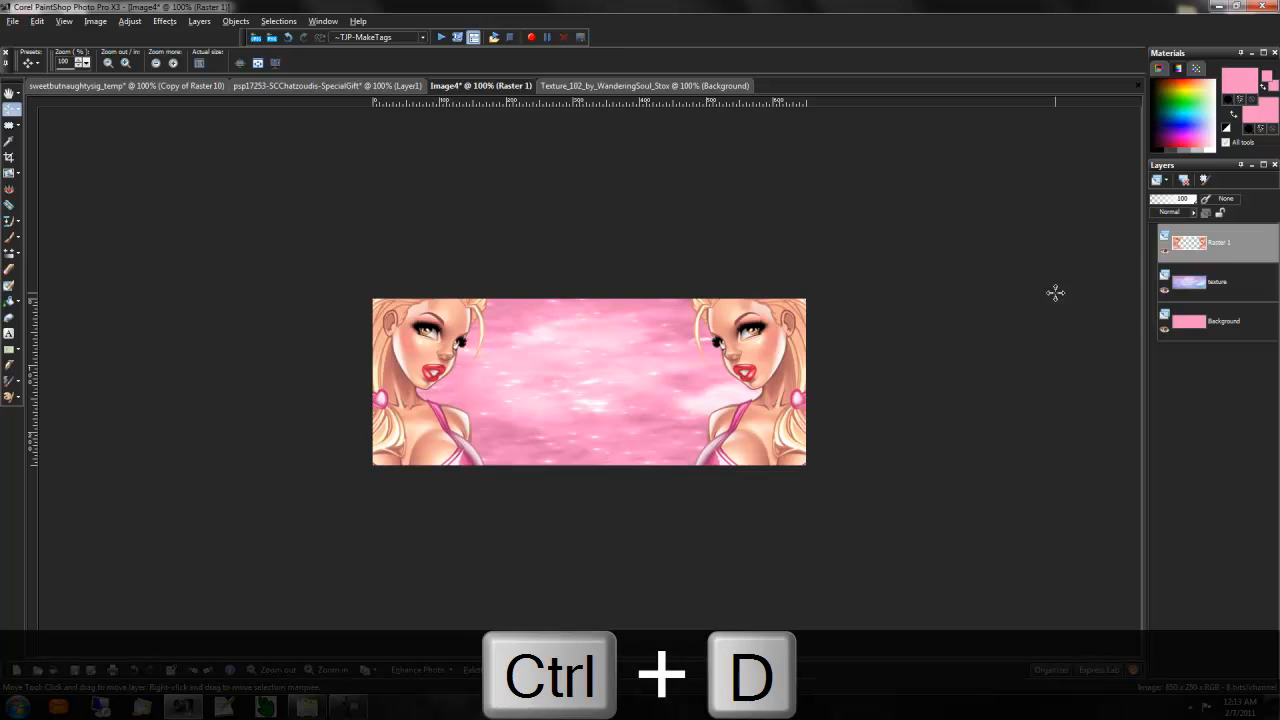
# Step: Duplicate the mirrored close-up layer Raster 1 and apply a Gaussian Blur with radius 3.00 to the copy
pyautogui.rightClick(1229, 256)
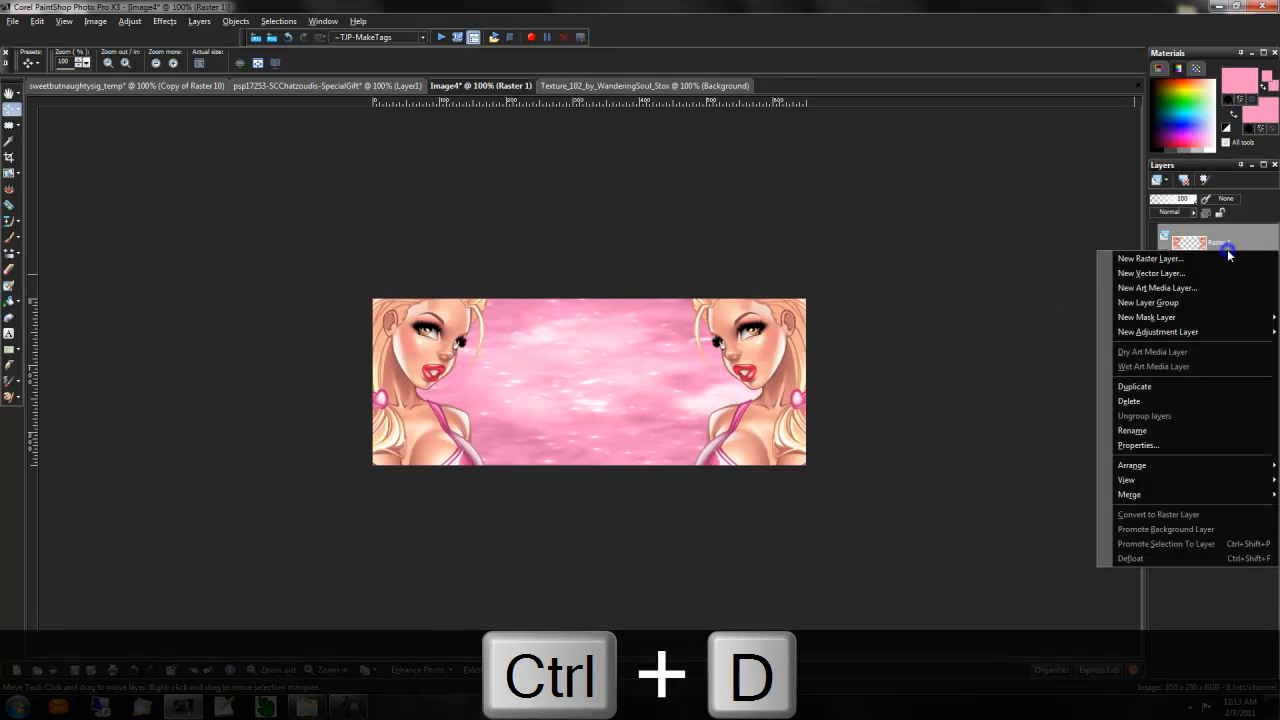
pyautogui.click(1173, 384)
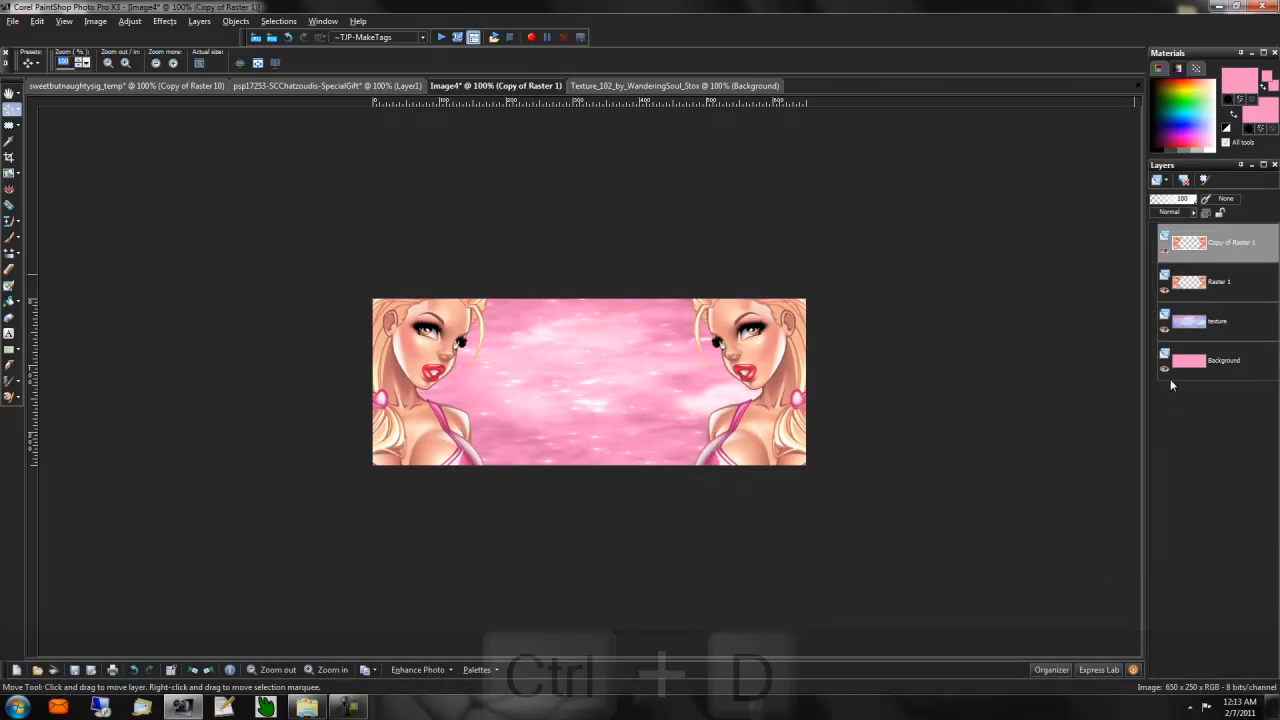
pyautogui.click(129, 21)
pyautogui.moveTo(196, 205)
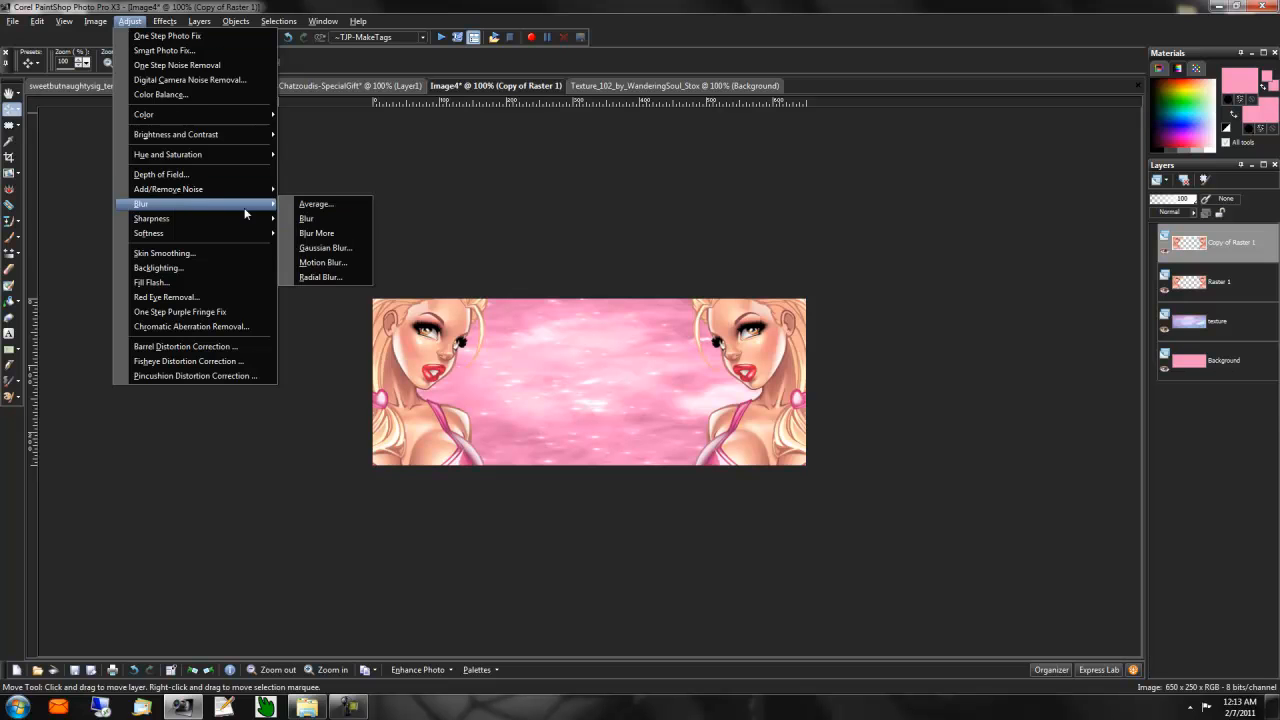
pyautogui.click(323, 248)
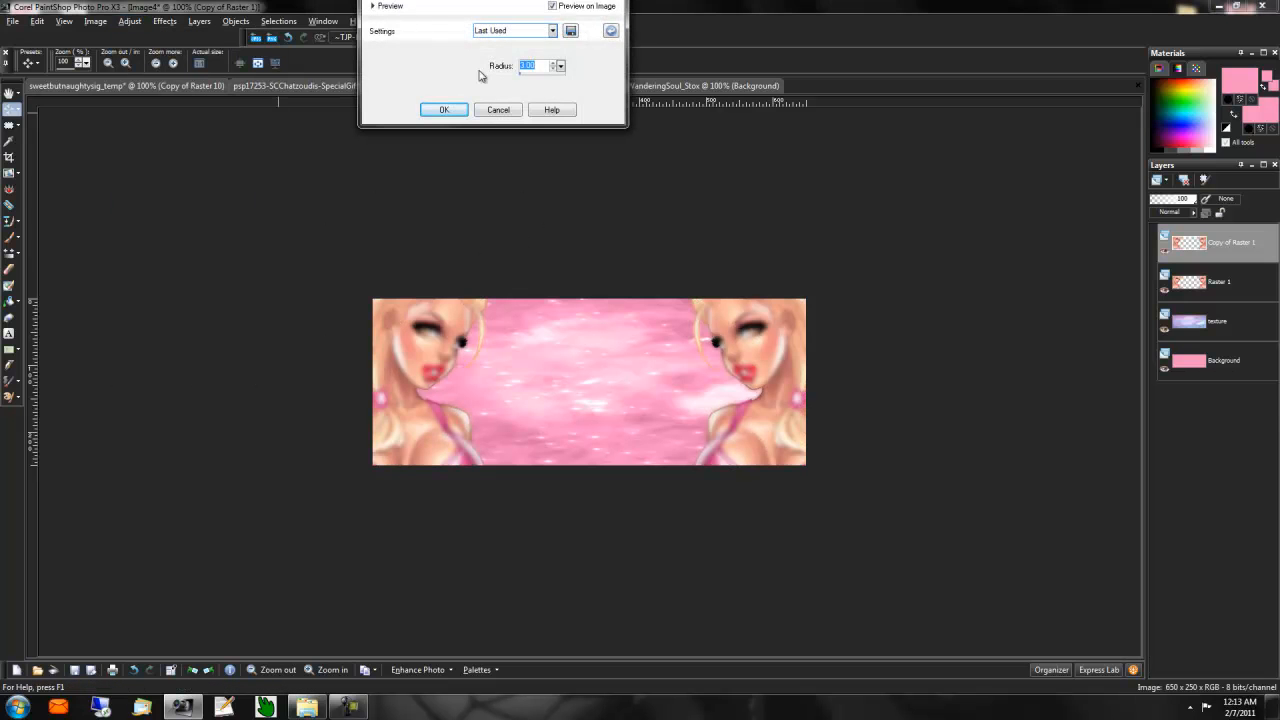
pyautogui.click(442, 111)
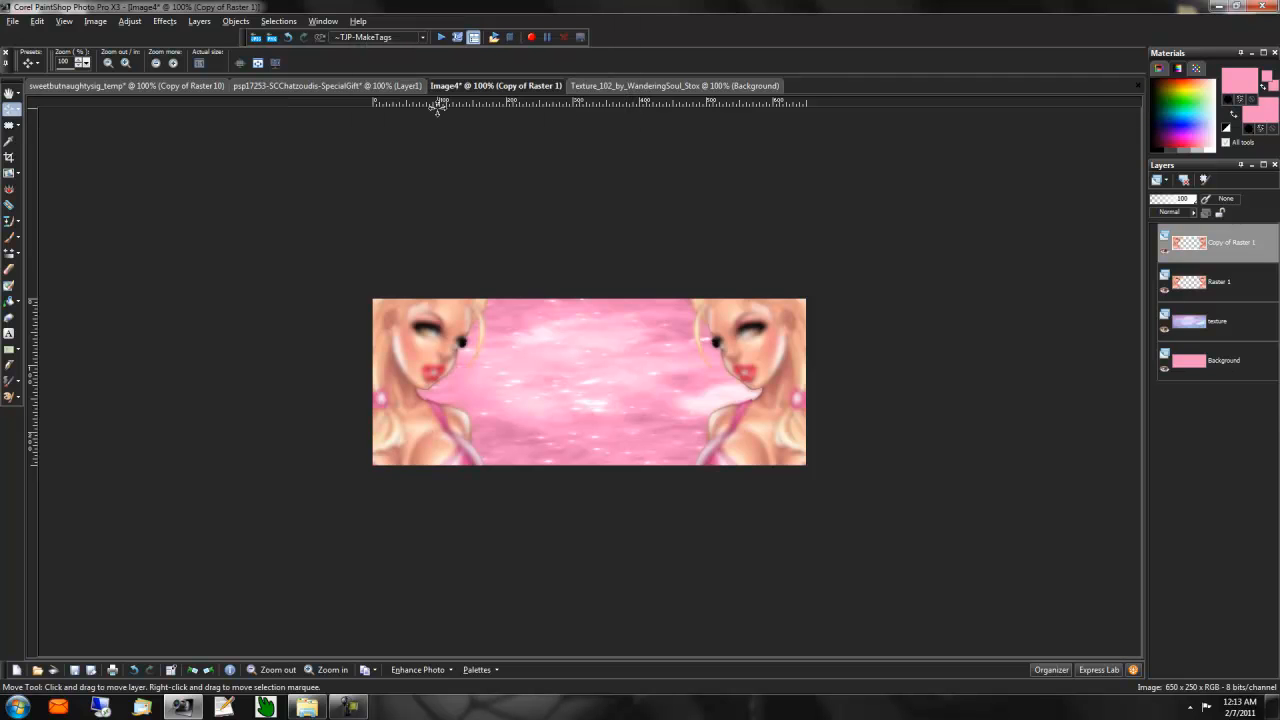
# Step: Set the blurred copy's blend mode to Screen, and set Raster 1 to Luminance (Legacy) at 24% opacity
pyautogui.click(1190, 212)
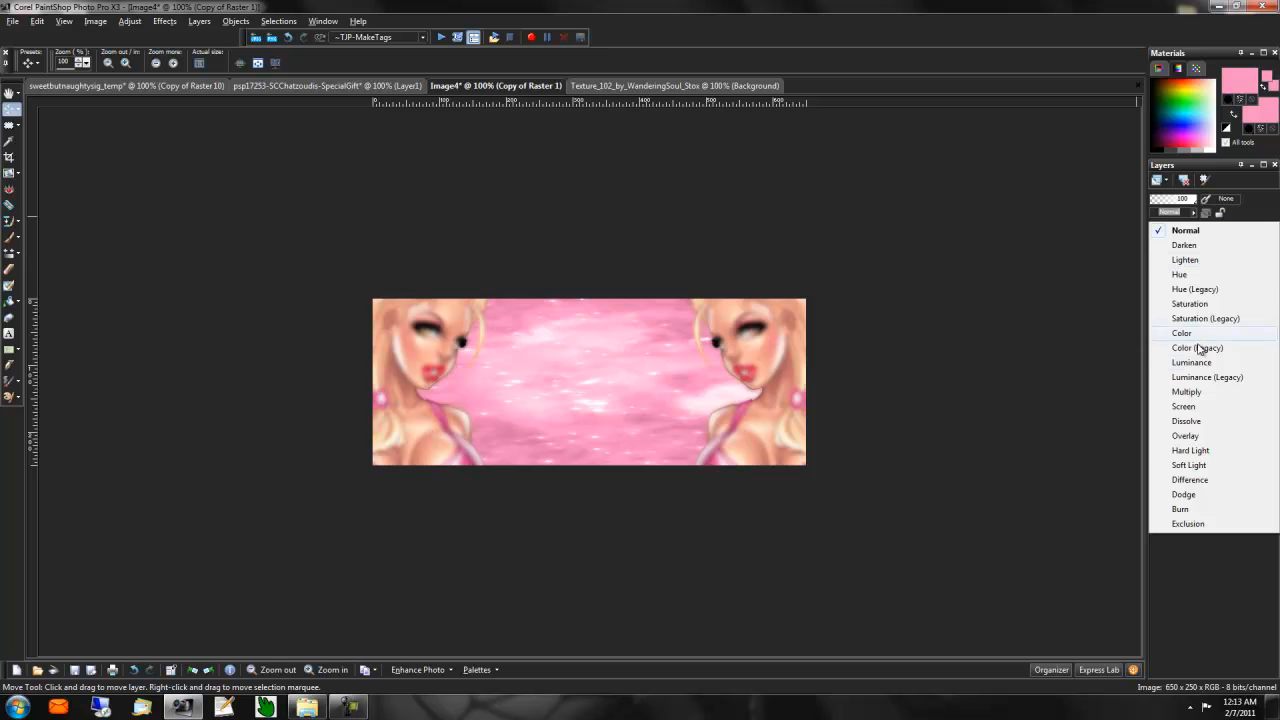
pyautogui.click(1192, 408)
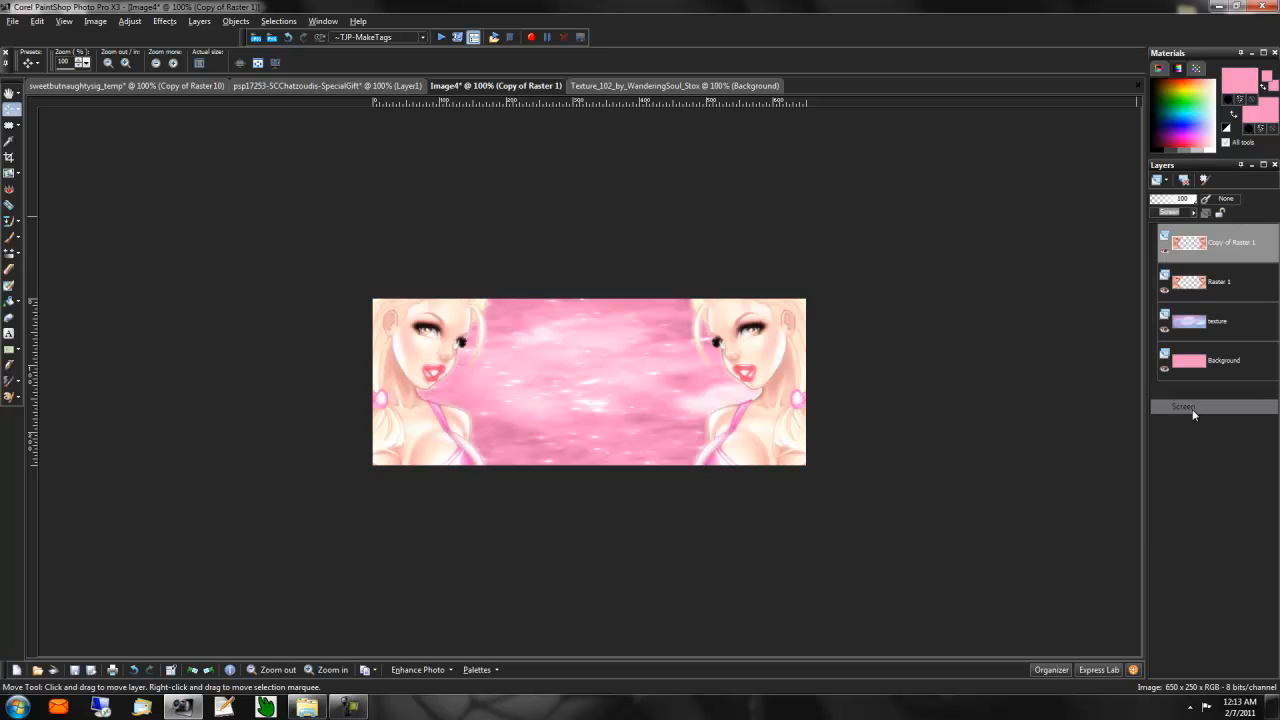
pyautogui.click(1228, 291)
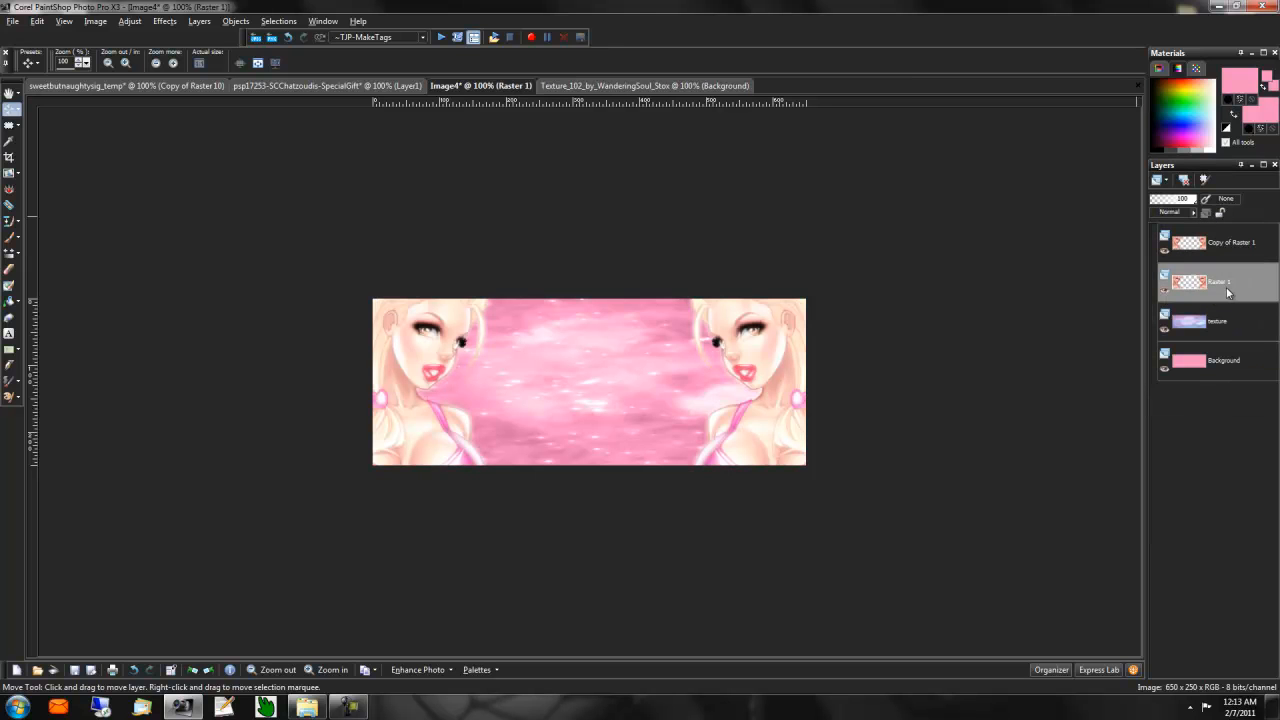
pyautogui.click(1193, 214)
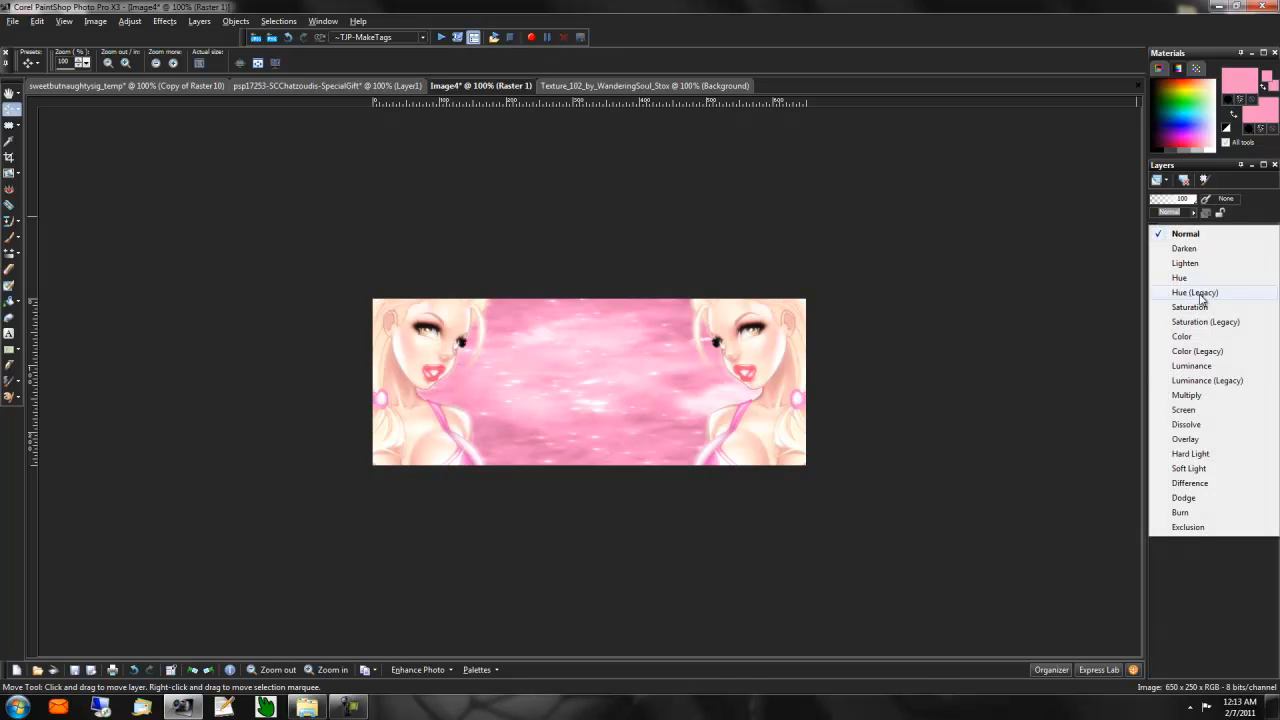
pyautogui.click(1216, 386)
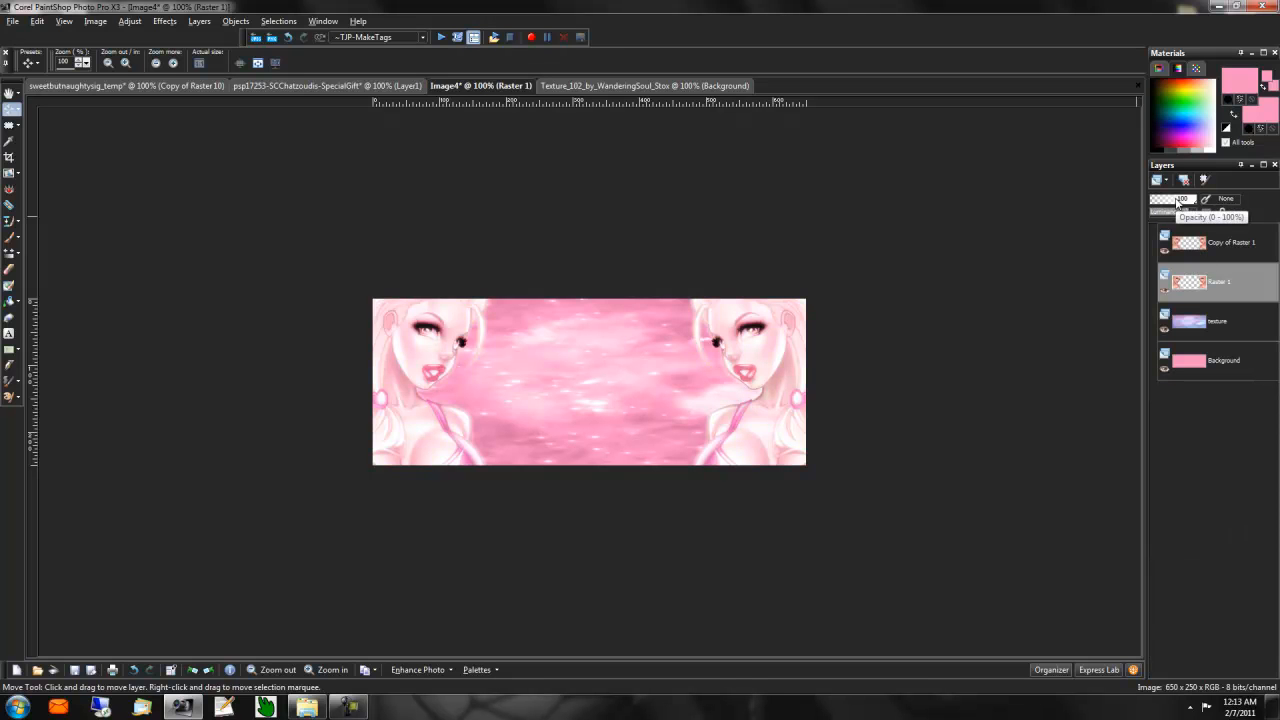
pyautogui.moveTo(1178, 199); pyautogui.dragTo(1162, 202)
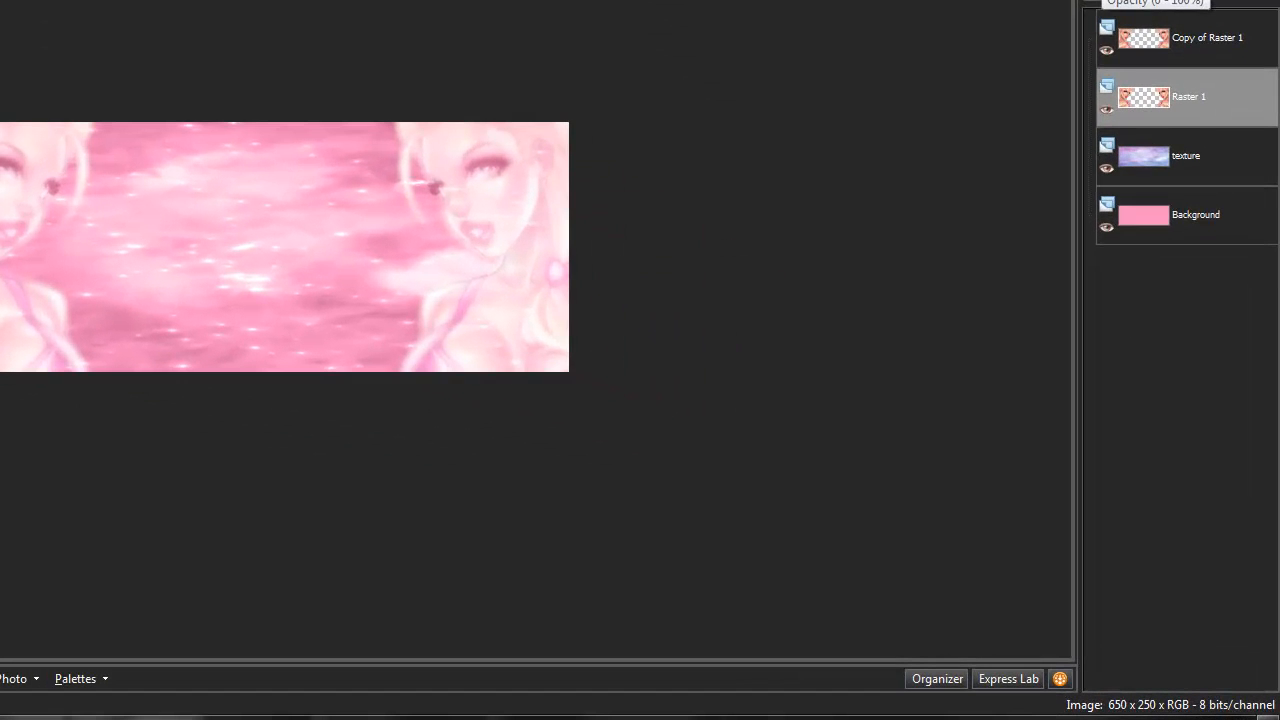
# Step: Rename the Raster 1 layer as "Closeup 1" and its blurred copy as "Closeup2"
pyautogui.rightClick(1196, 106)
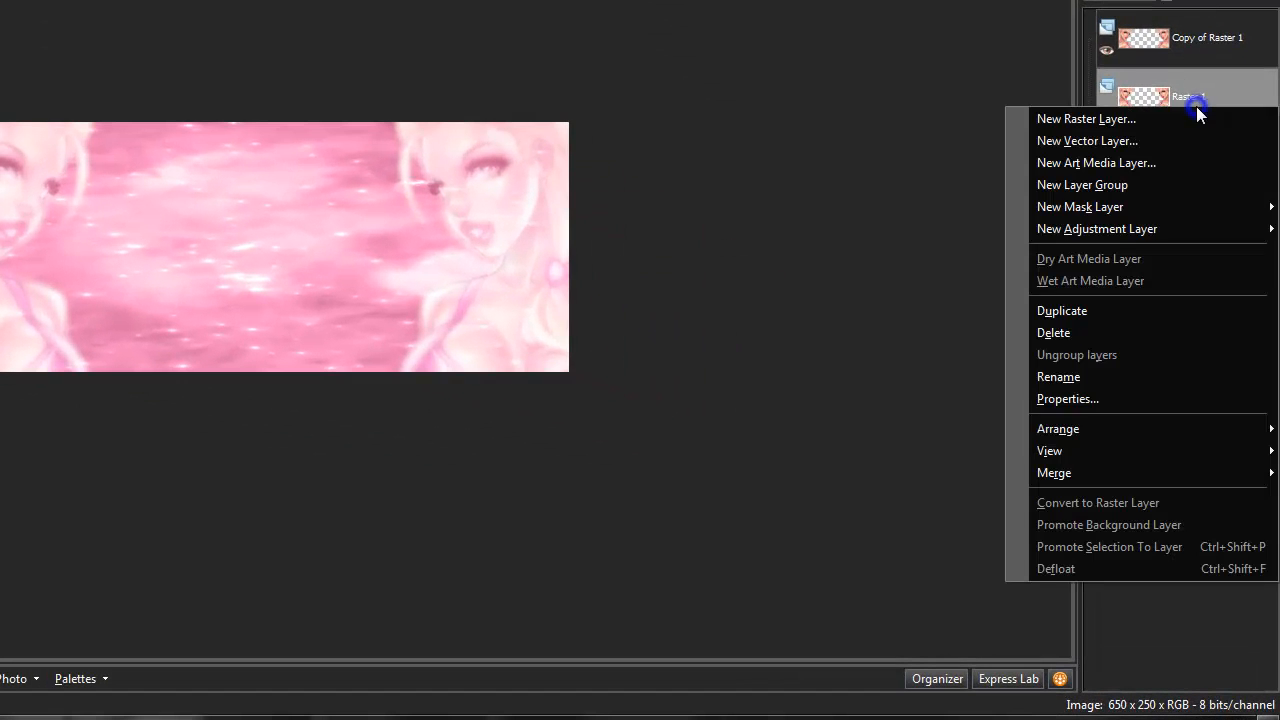
pyautogui.click(1110, 379)
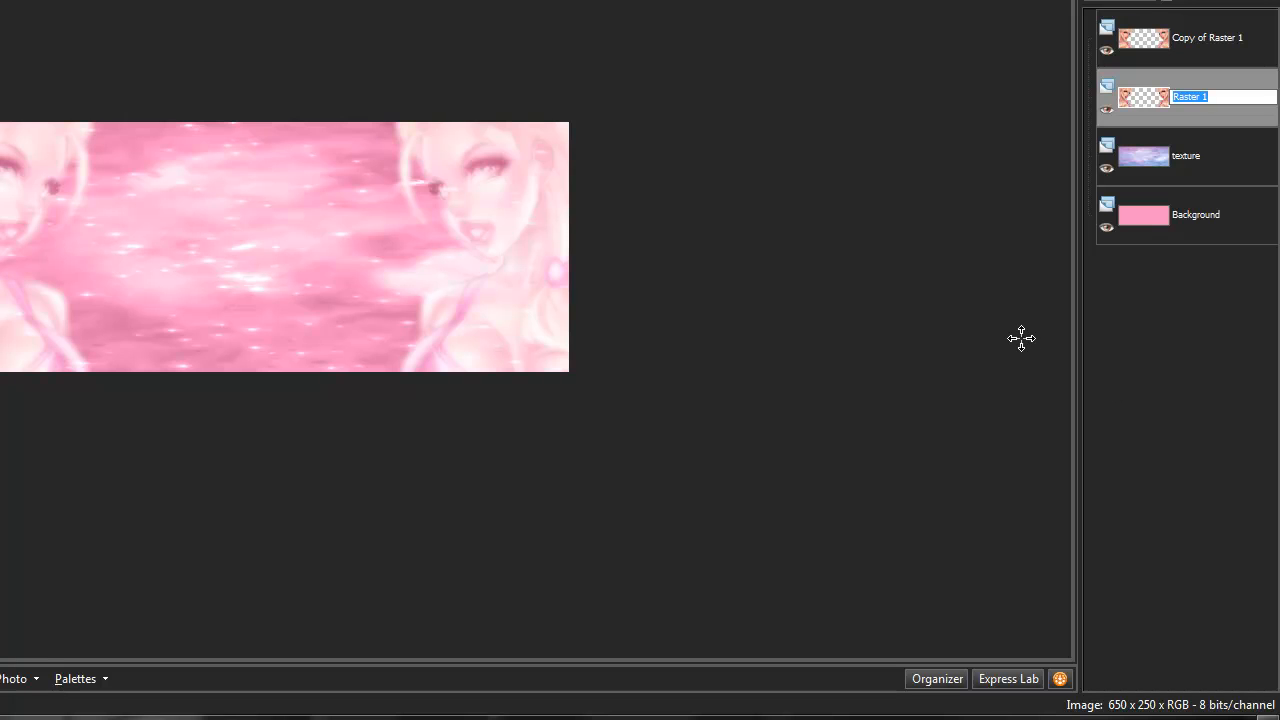
pyautogui.write('C')
pyautogui.write('1')
pyautogui.rightClick(1226, 48)
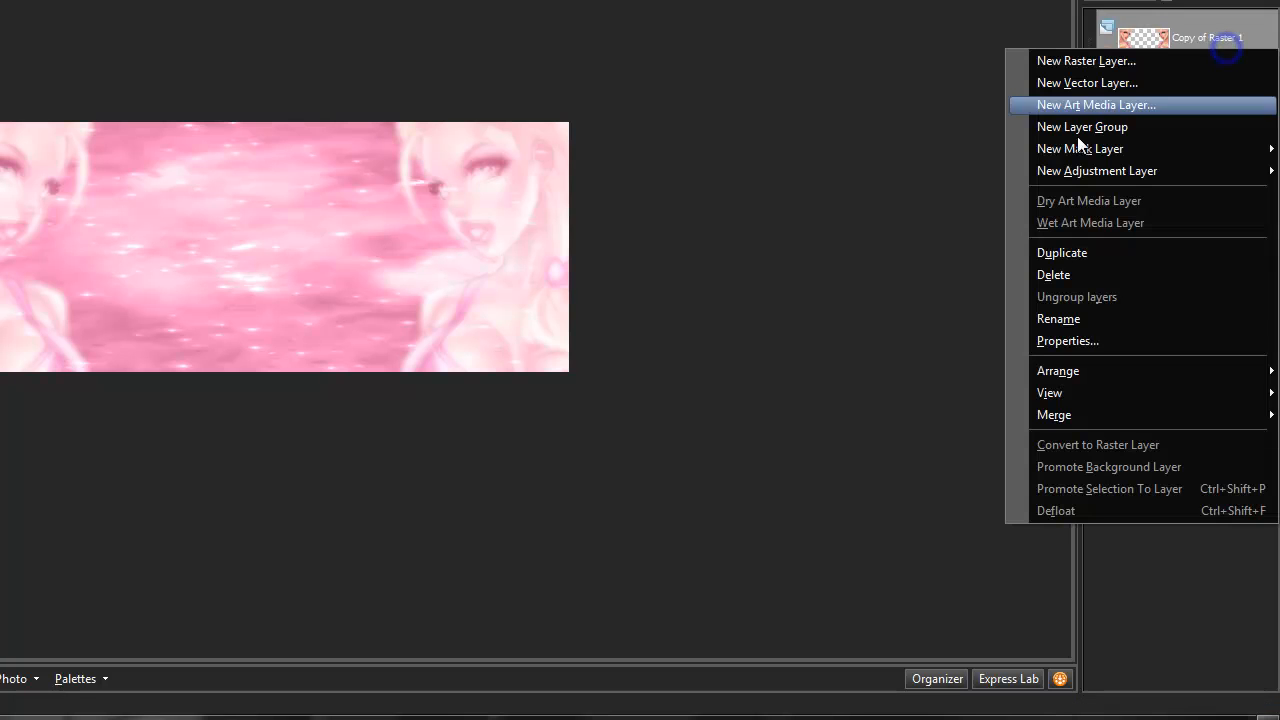
pyautogui.click(1070, 318)
pyautogui.write('clo')
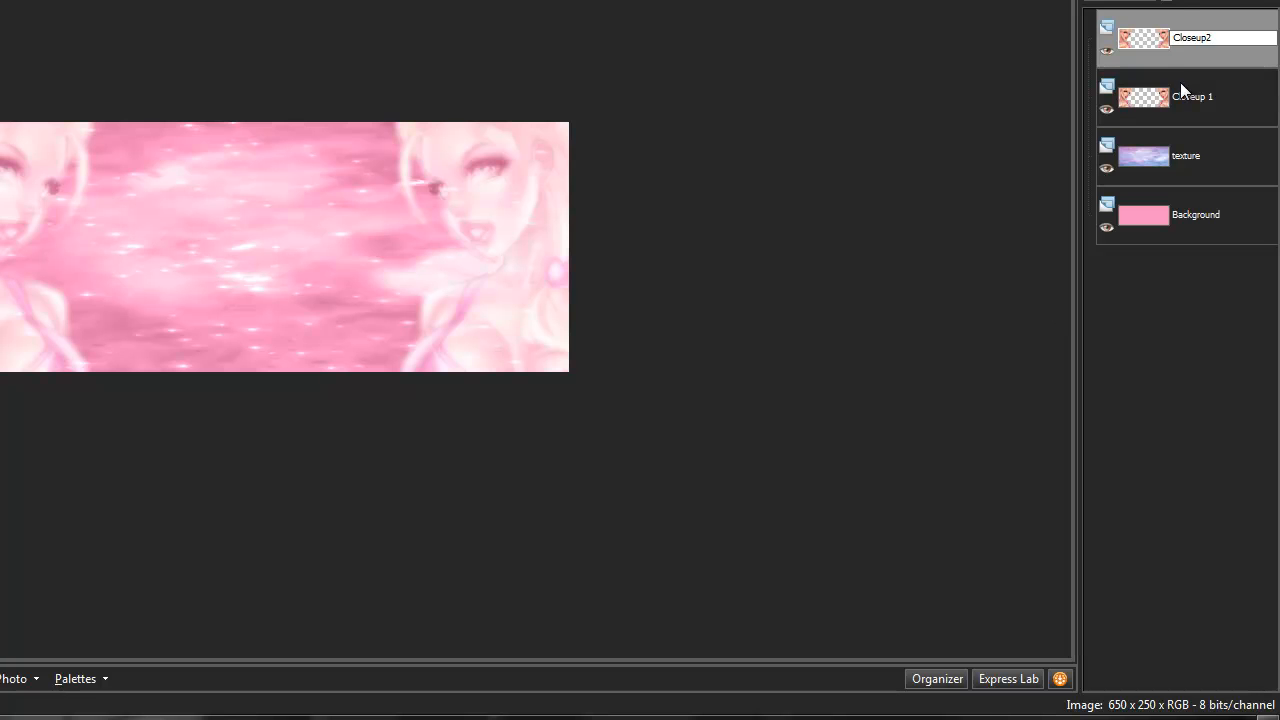
pyautogui.click(1180, 92)
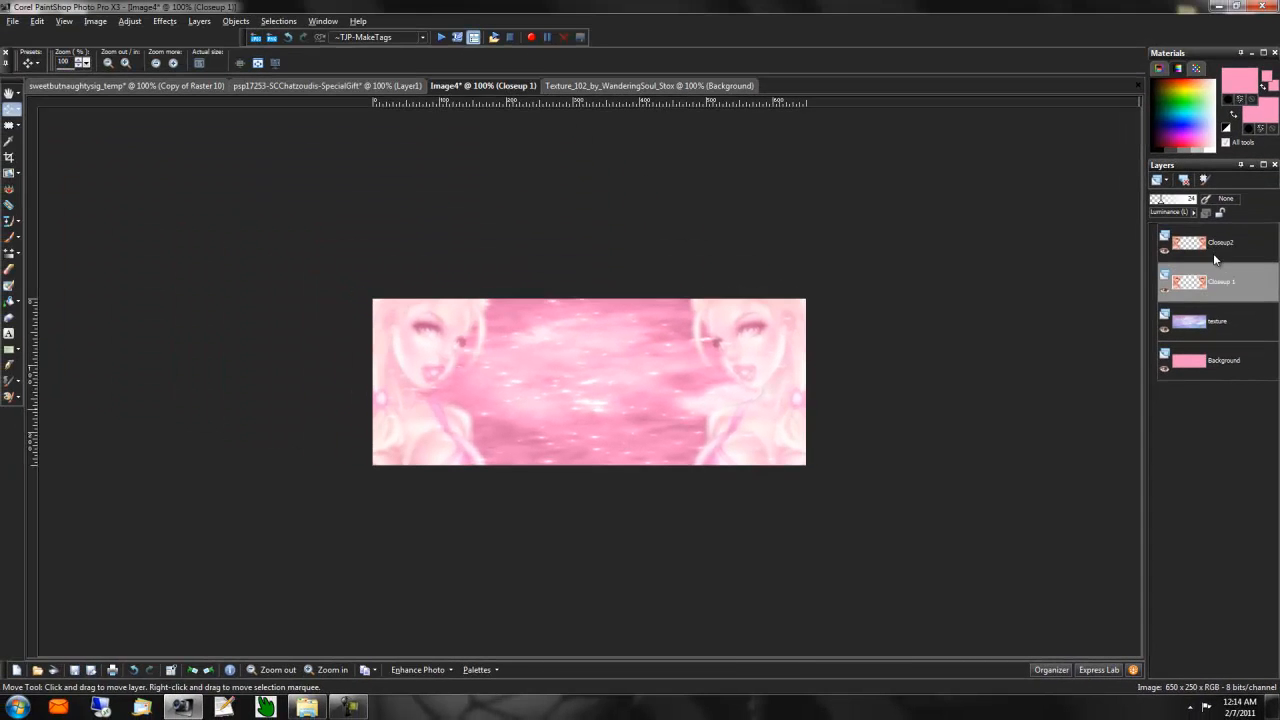
# Step: Copy the full-body figure on Raster 1 of the SpecialGift tube image, paste it above Closeup2, and place it right of the banner's centre
pyautogui.click(1215, 256)
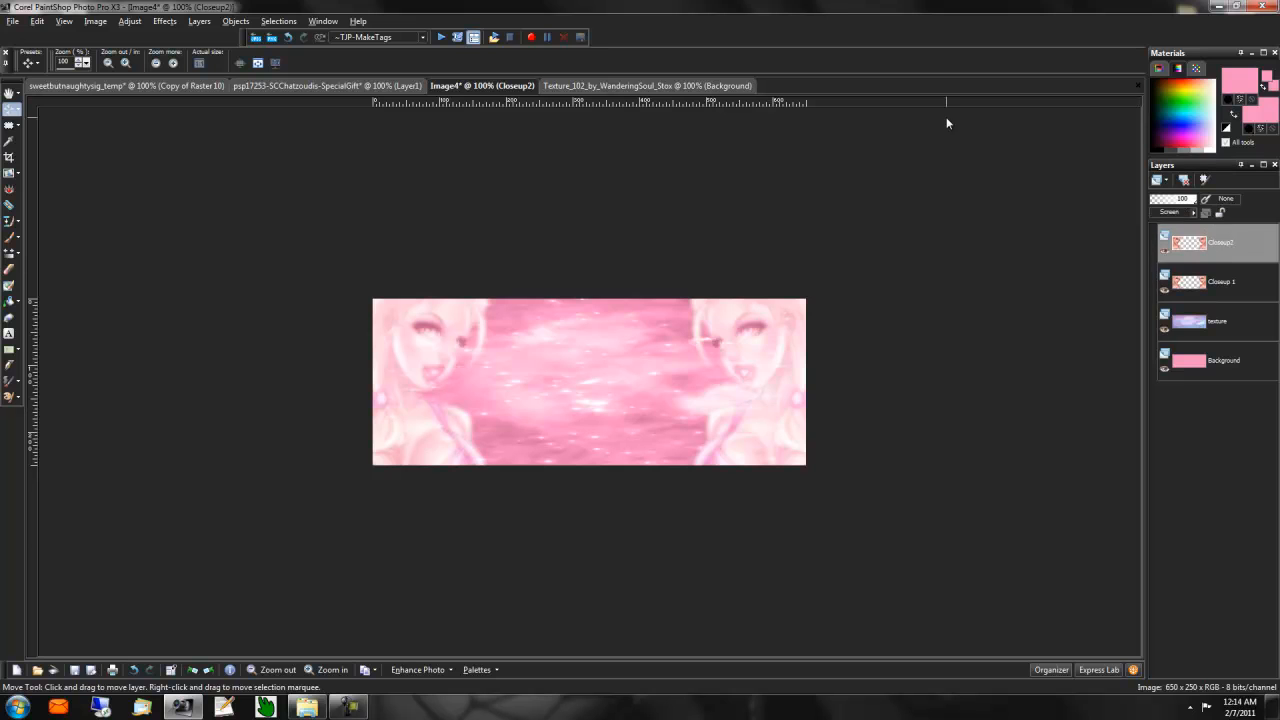
pyautogui.click(353, 86)
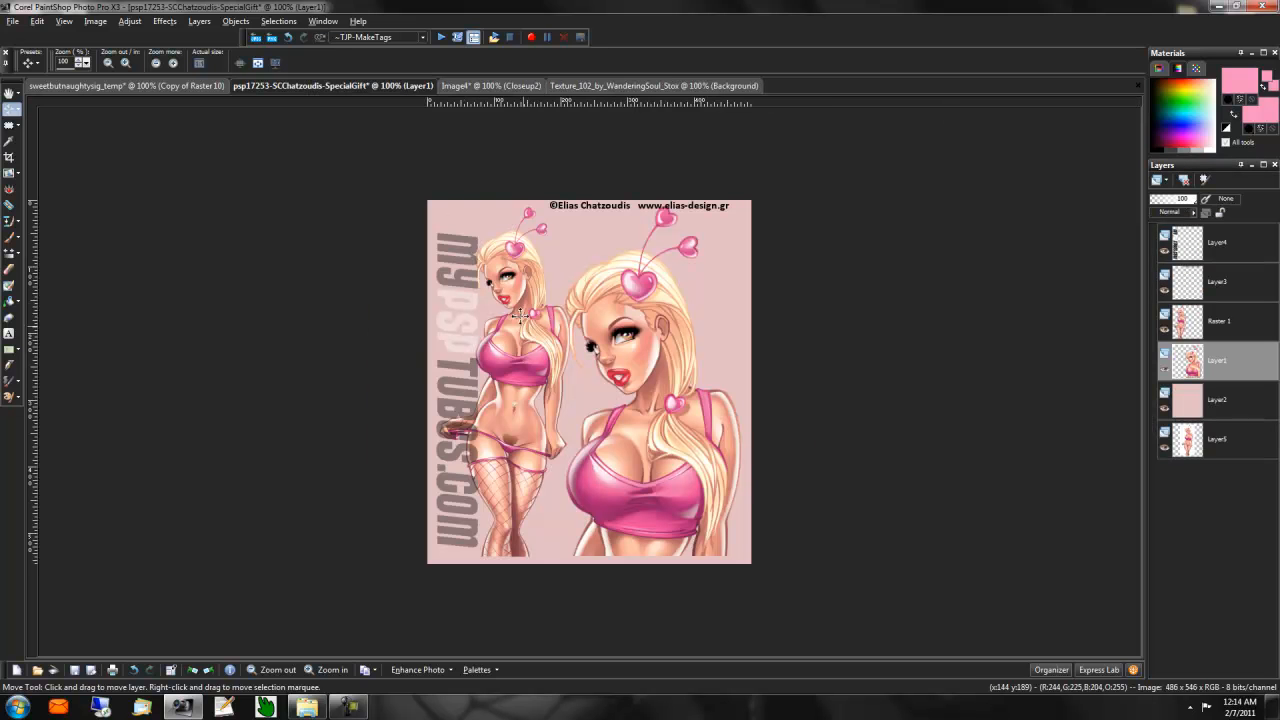
pyautogui.hotkey('ctrl', 'c')
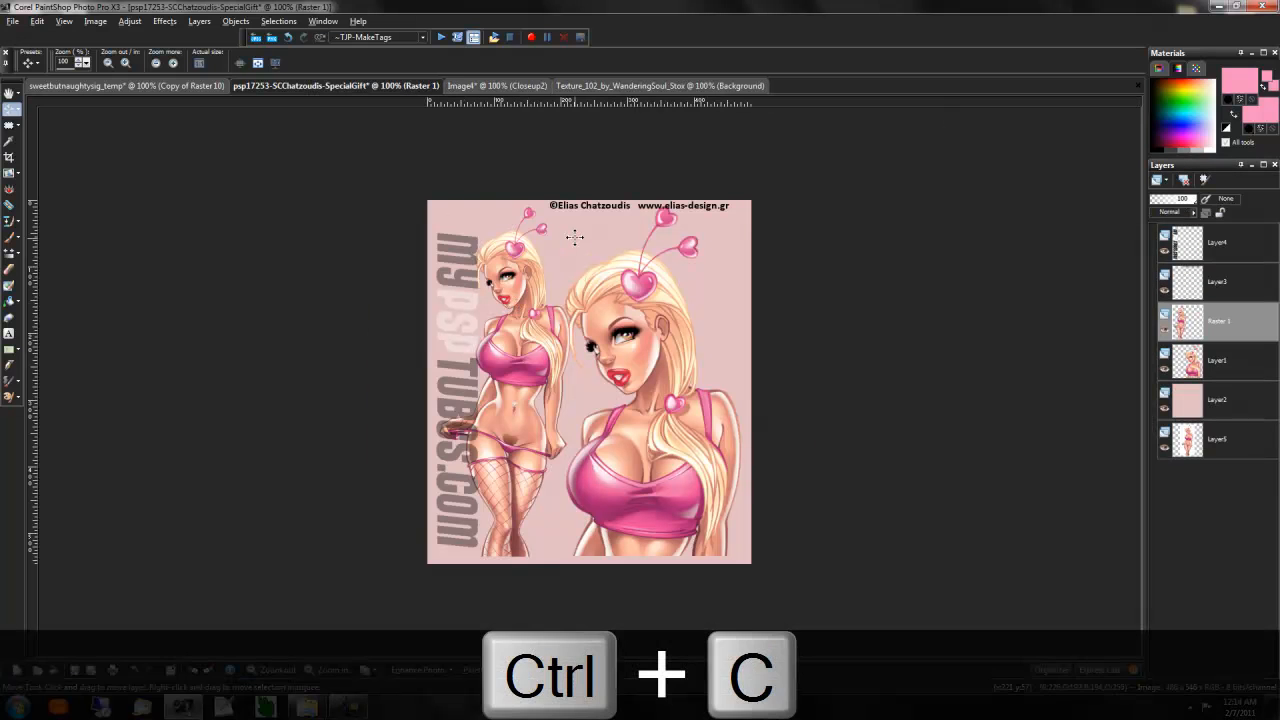
pyautogui.click(530, 86)
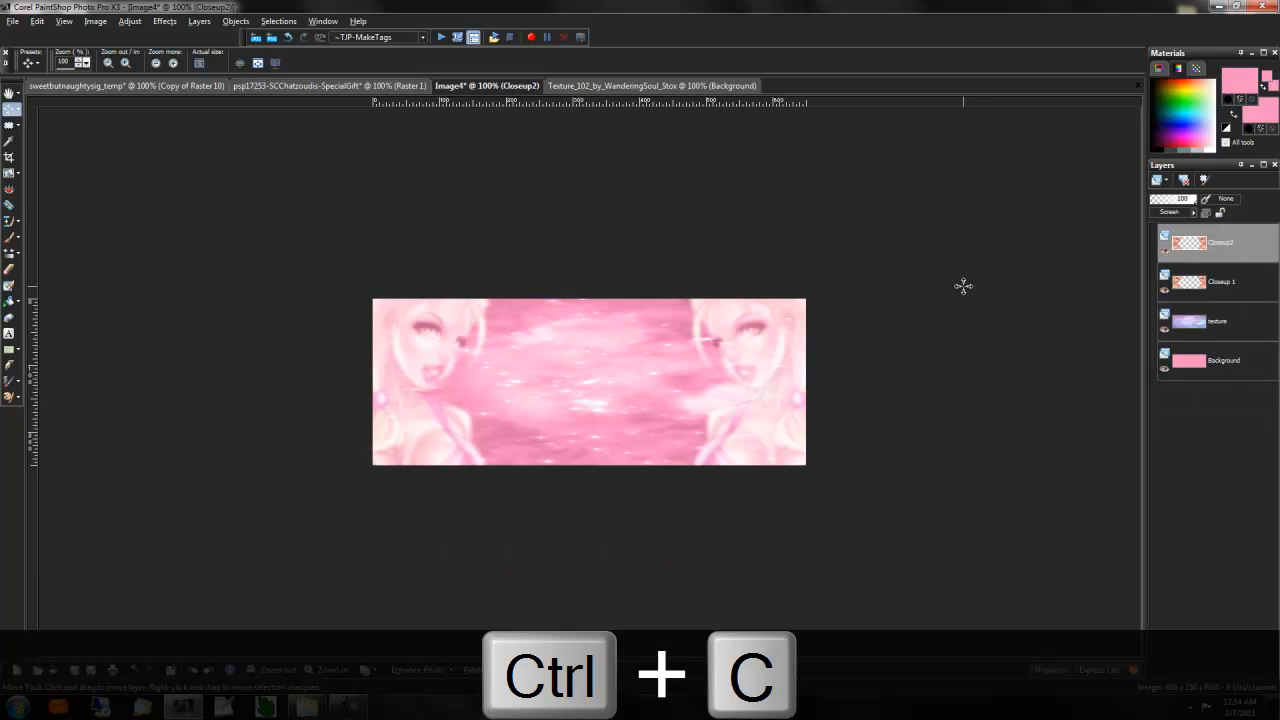
pyautogui.hotkey('ctrl', 'v')
pyautogui.moveTo(476, 330); pyautogui.dragTo(680, 330)
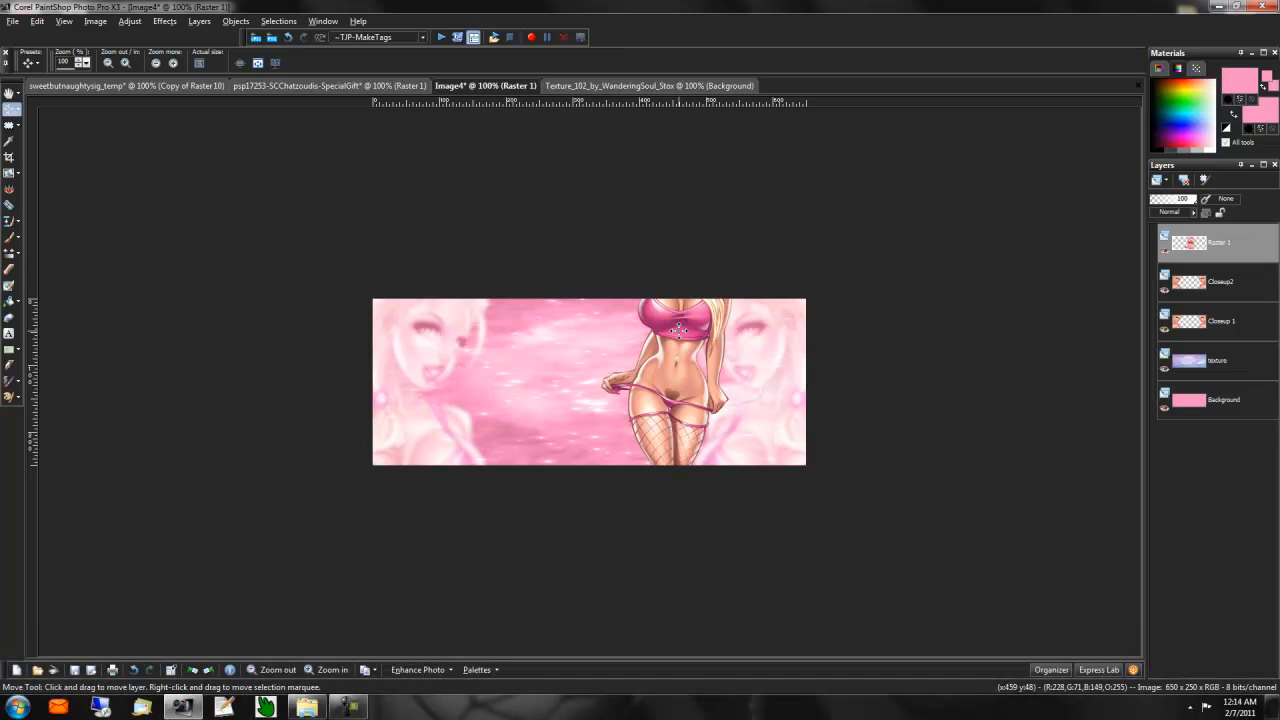
# Step: Duplicate the full-body figure layer, mirror the copy to the banner's left half, and merge it down into Raster 1
pyautogui.rightClick(1218, 252)
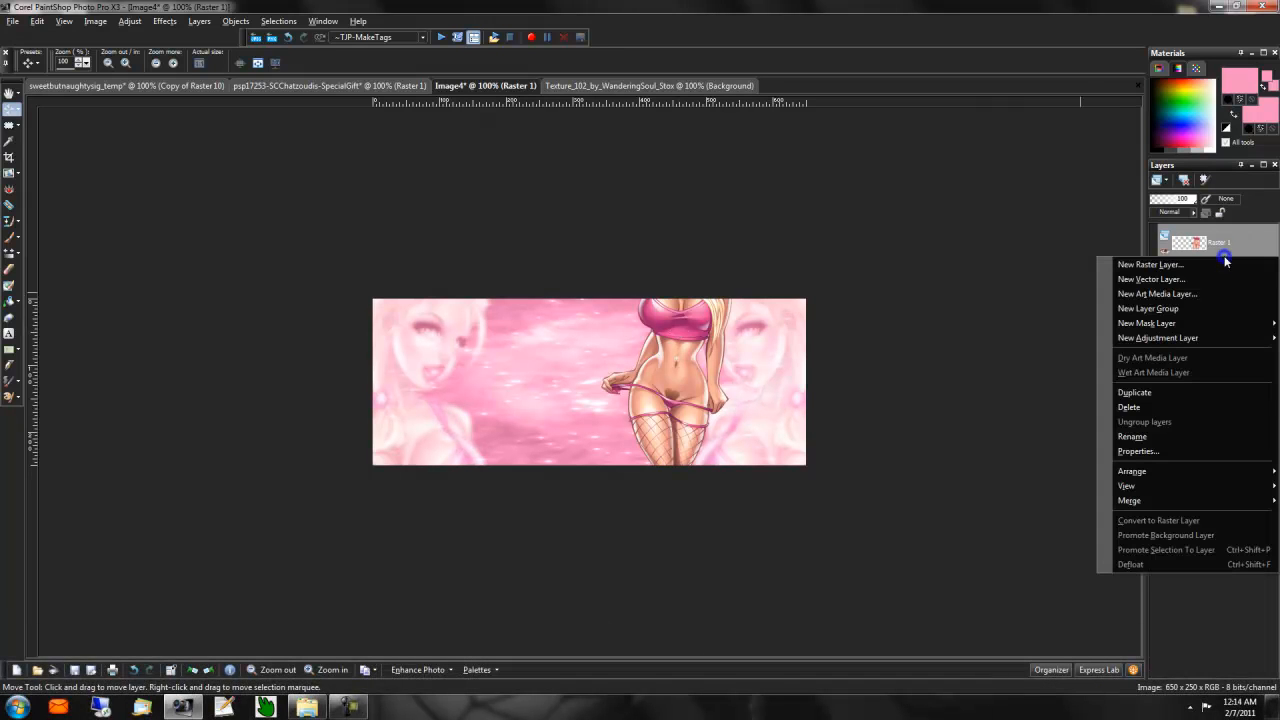
pyautogui.click(1137, 391)
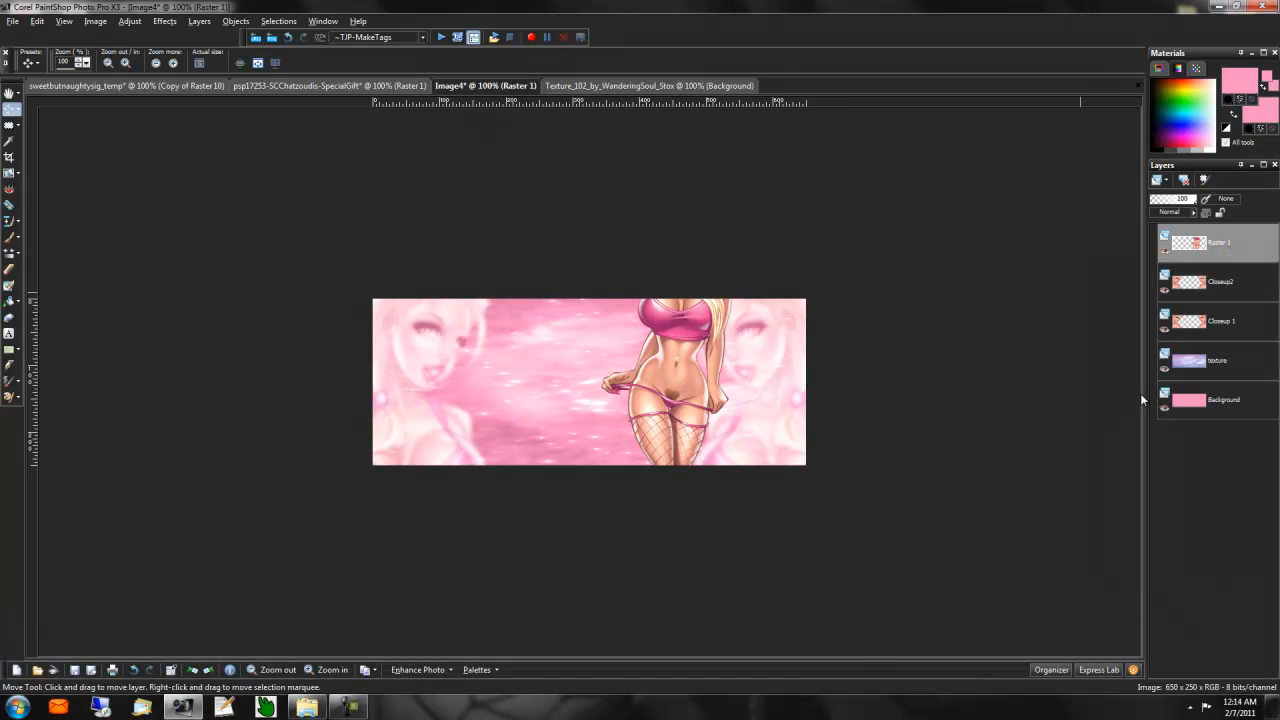
pyautogui.click(95, 21)
pyautogui.click(140, 192)
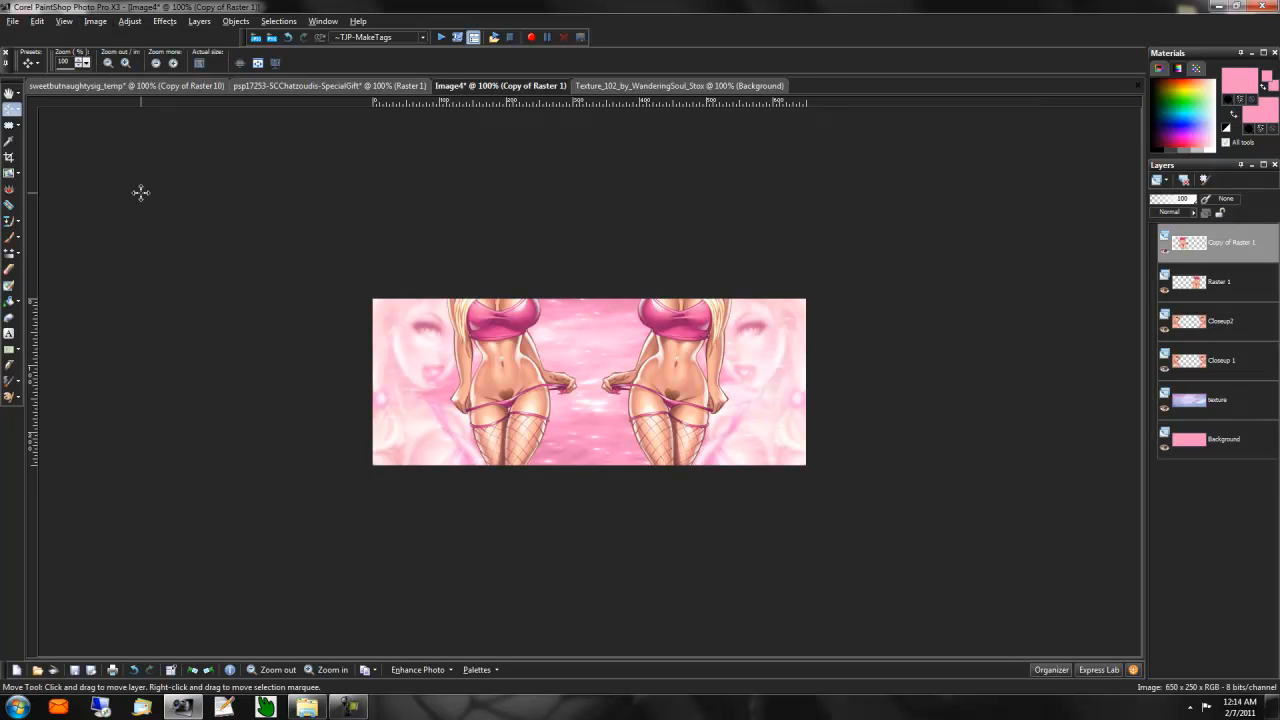
pyautogui.rightClick(1215, 254)
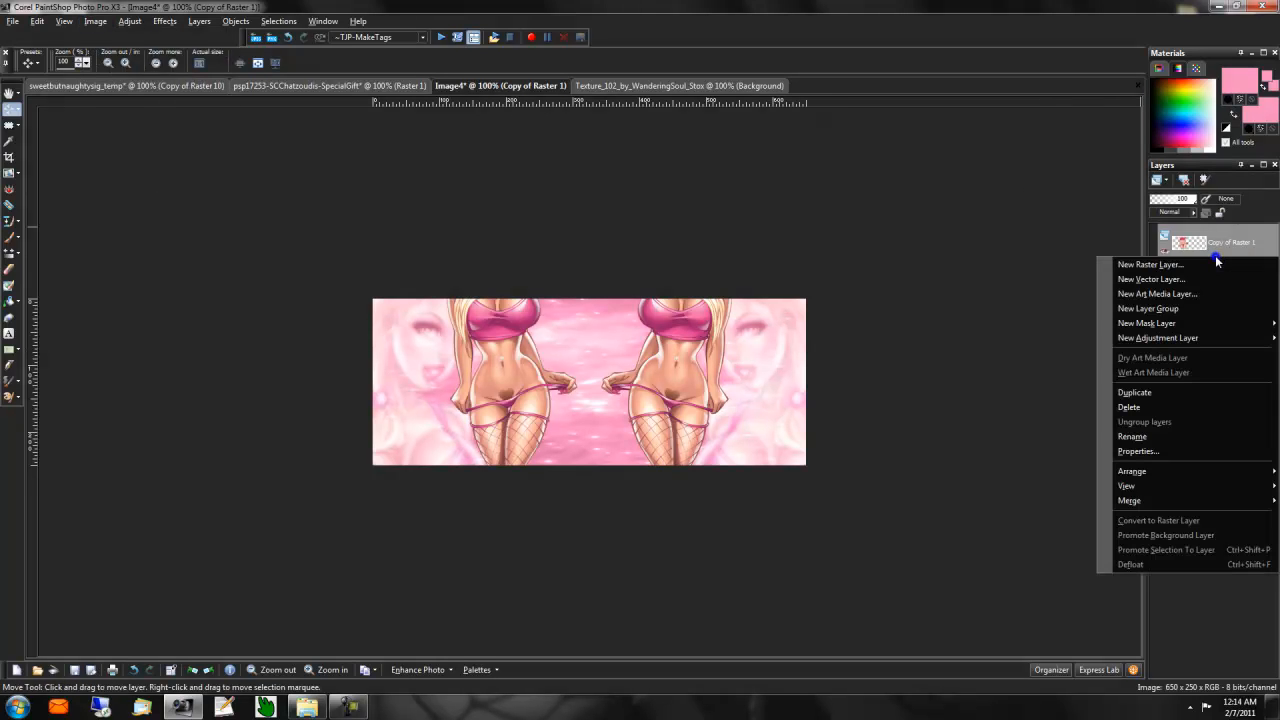
pyautogui.moveTo(1153, 502)
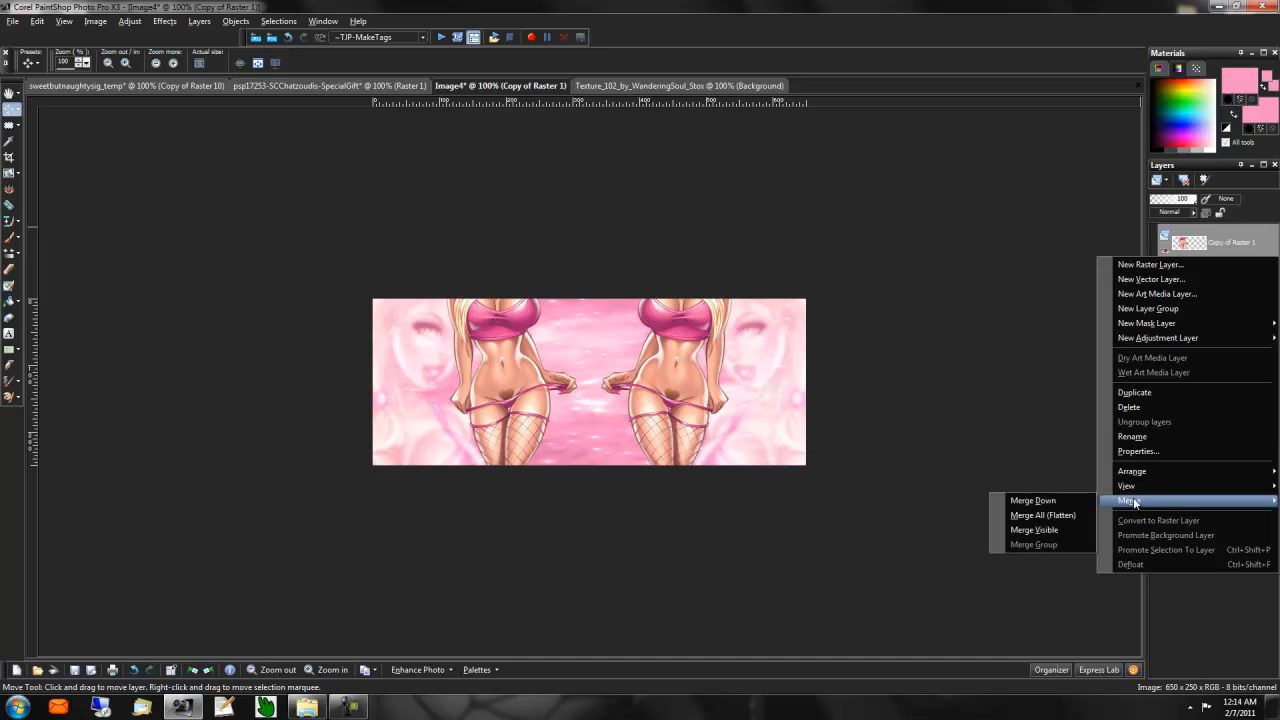
pyautogui.click(1040, 502)
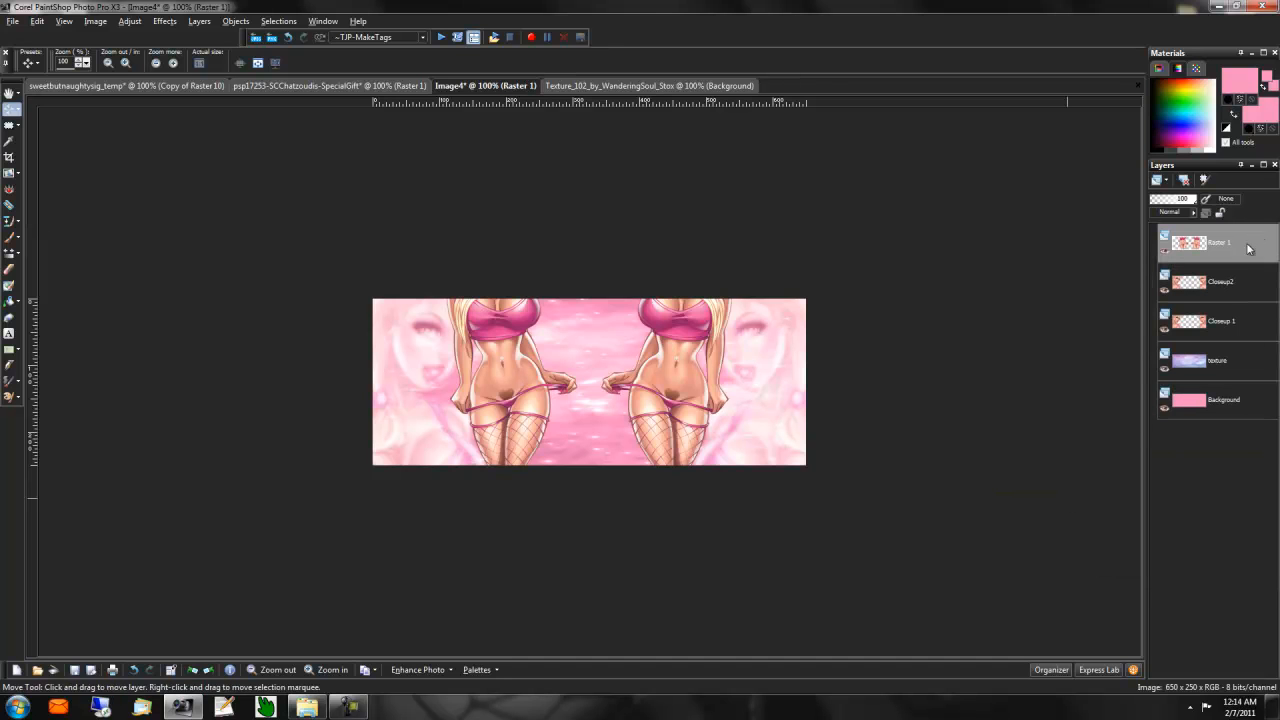
# Step: Trim the merged full-body figures on Raster 1 to the Background layer's full canvas selection, and deselect
pyautogui.click(1224, 363)
pyautogui.click(1222, 400)
pyautogui.hotkey('ctrl', 'a')
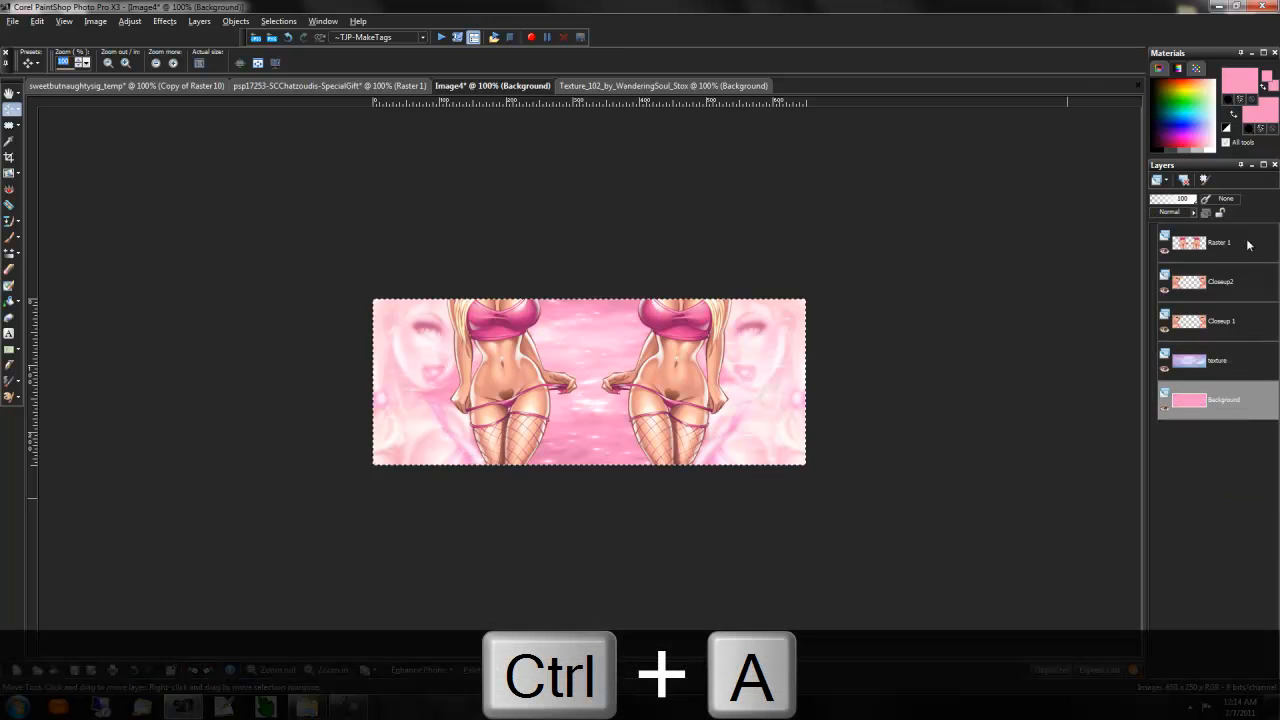
pyautogui.click(1248, 244)
pyautogui.hotkey('ctrl', 'shift', 'i')
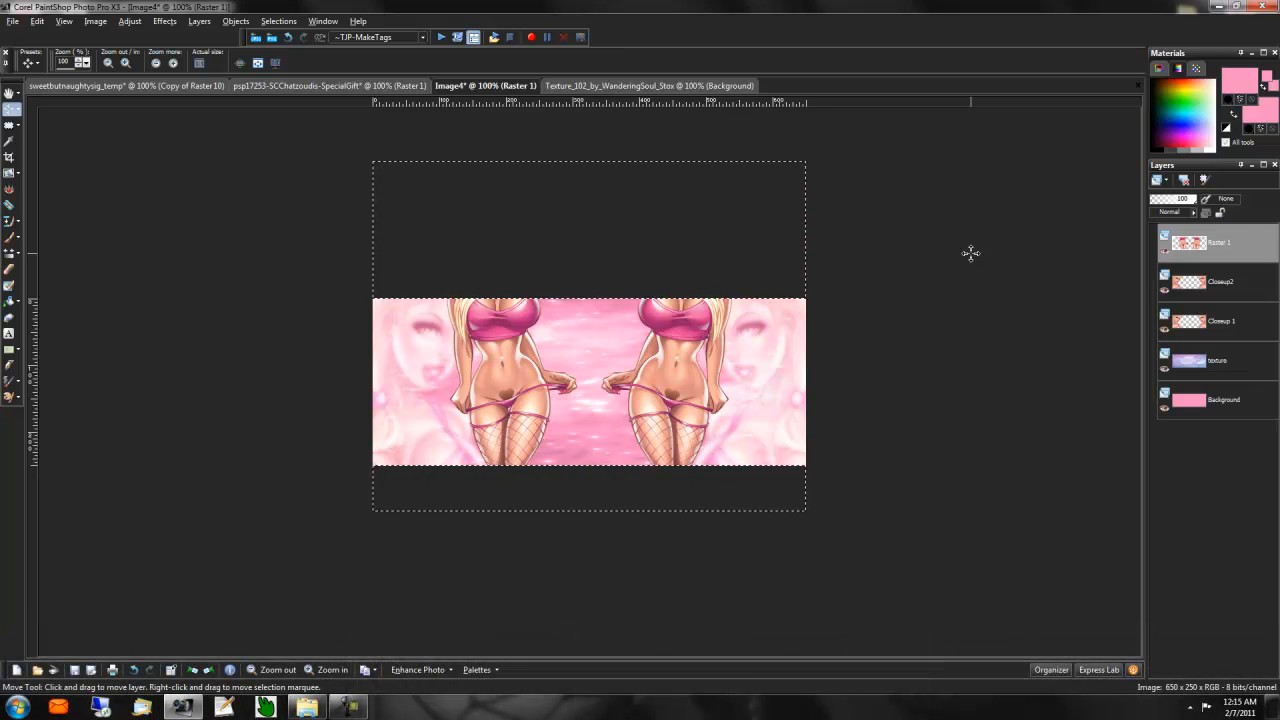
pyautogui.hotkey('ctrl', 'd')
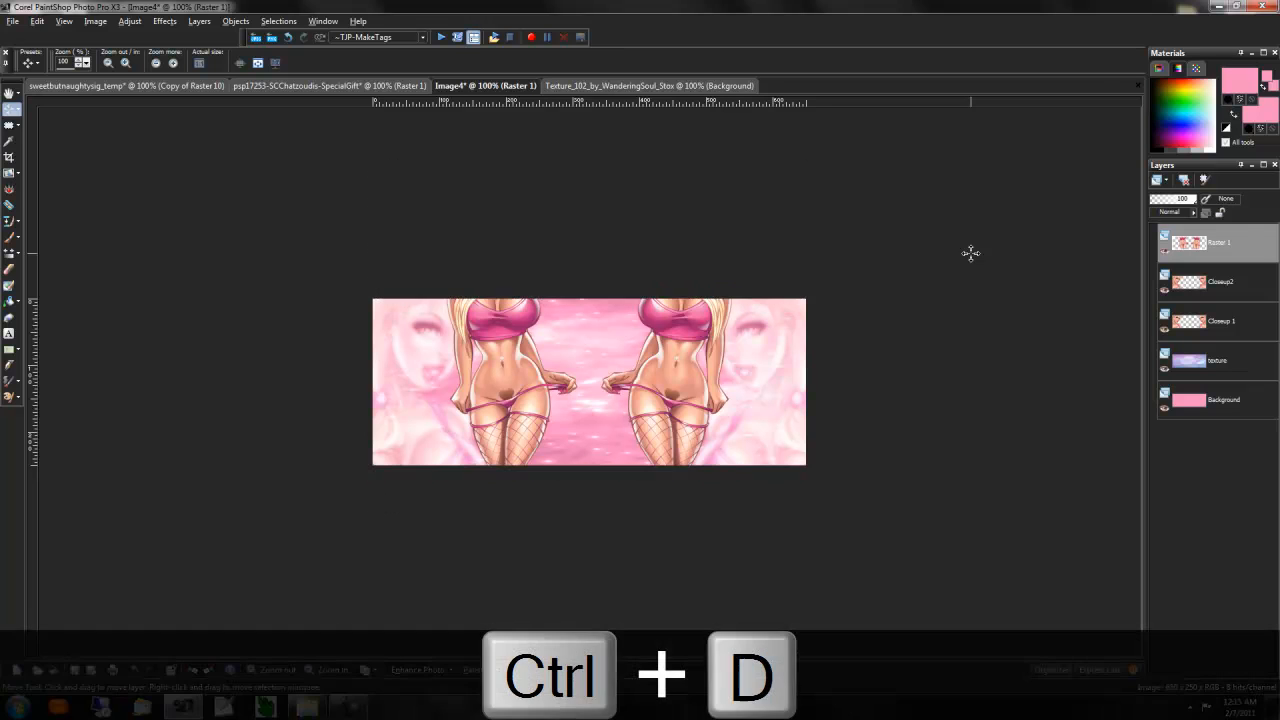
# Step: Duplicate the full-body figures layer Raster 1 and apply a Gaussian Blur with radius 3.00 to the copy
pyautogui.rightClick(1236, 246)
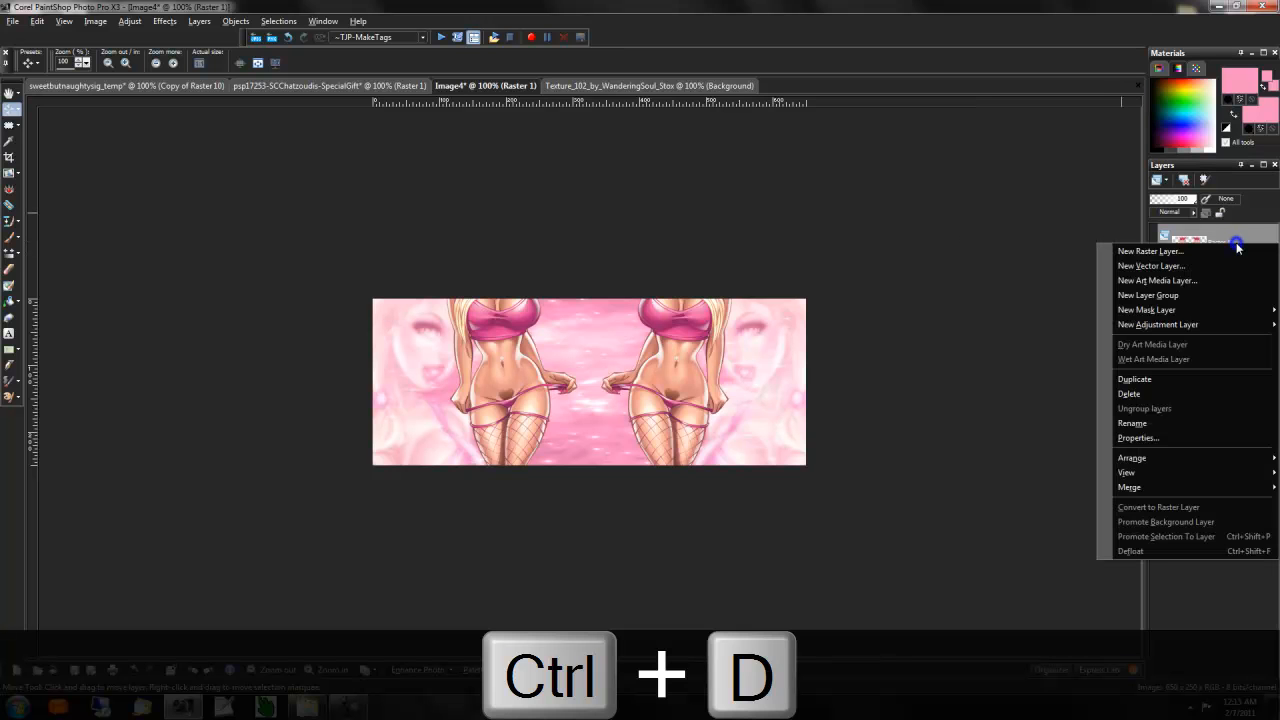
pyautogui.click(1158, 384)
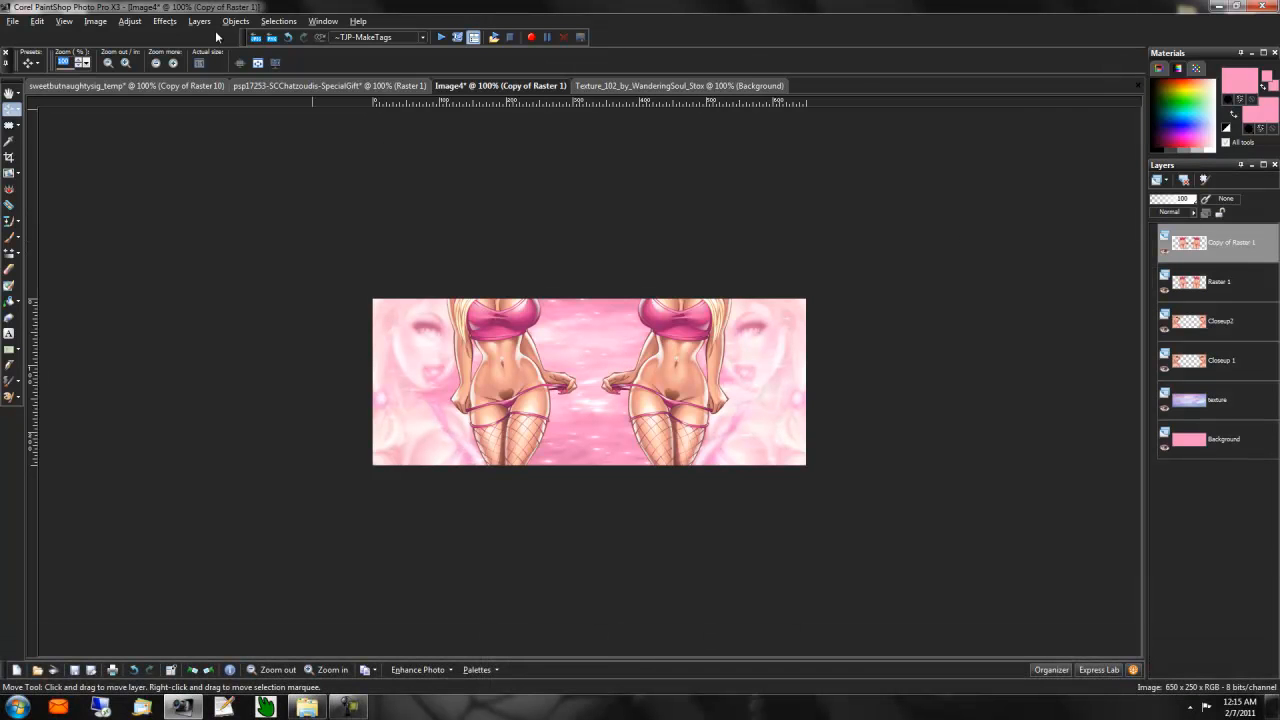
pyautogui.click(130, 21)
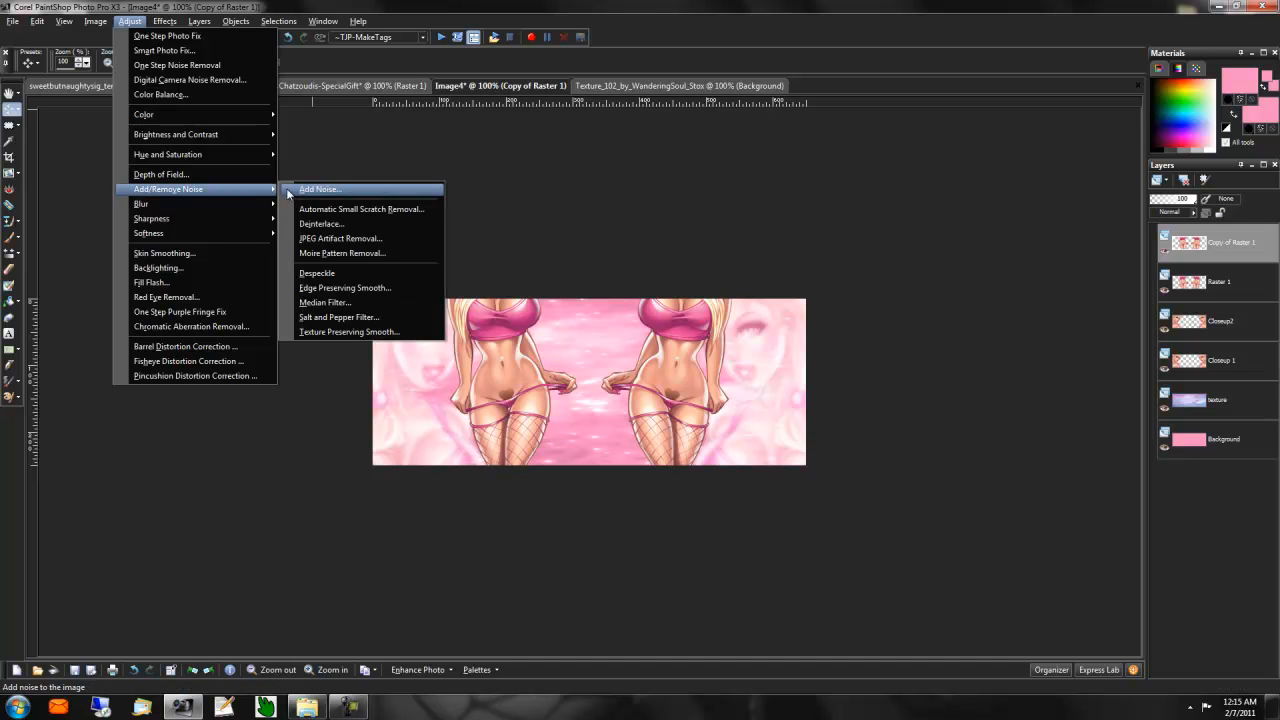
pyautogui.moveTo(270, 205)
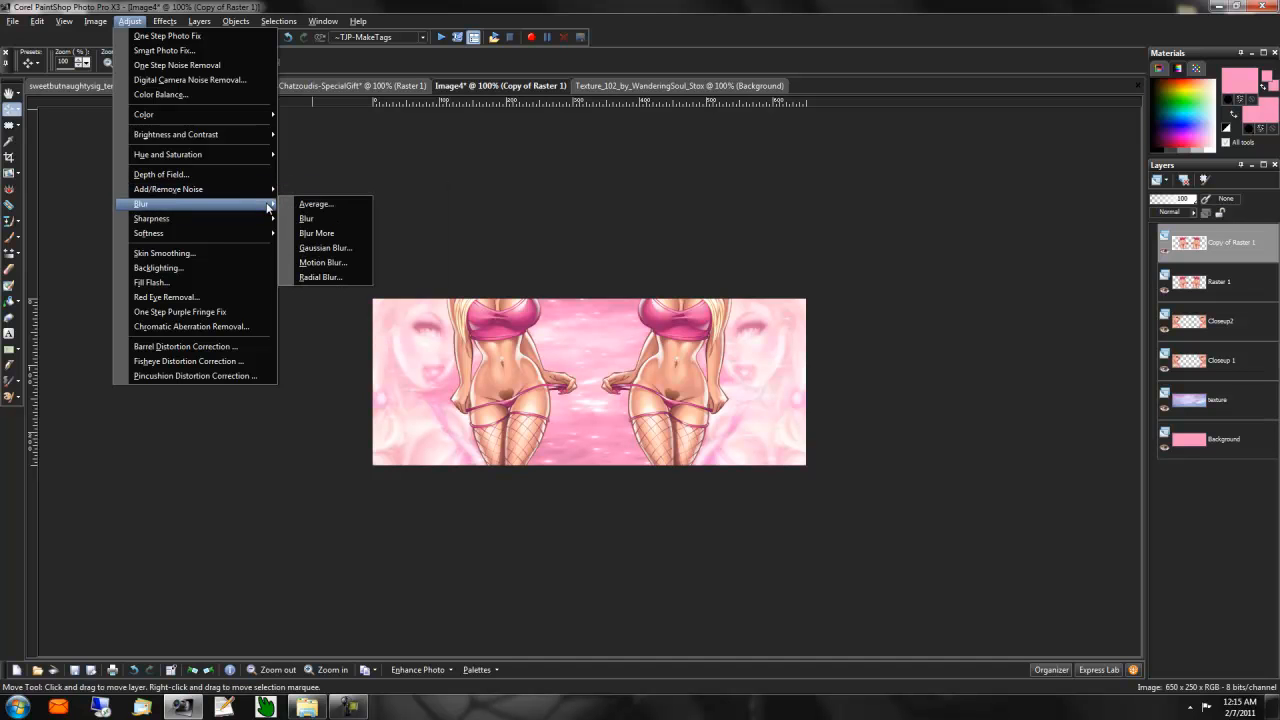
pyautogui.click(338, 248)
pyautogui.click(452, 106)
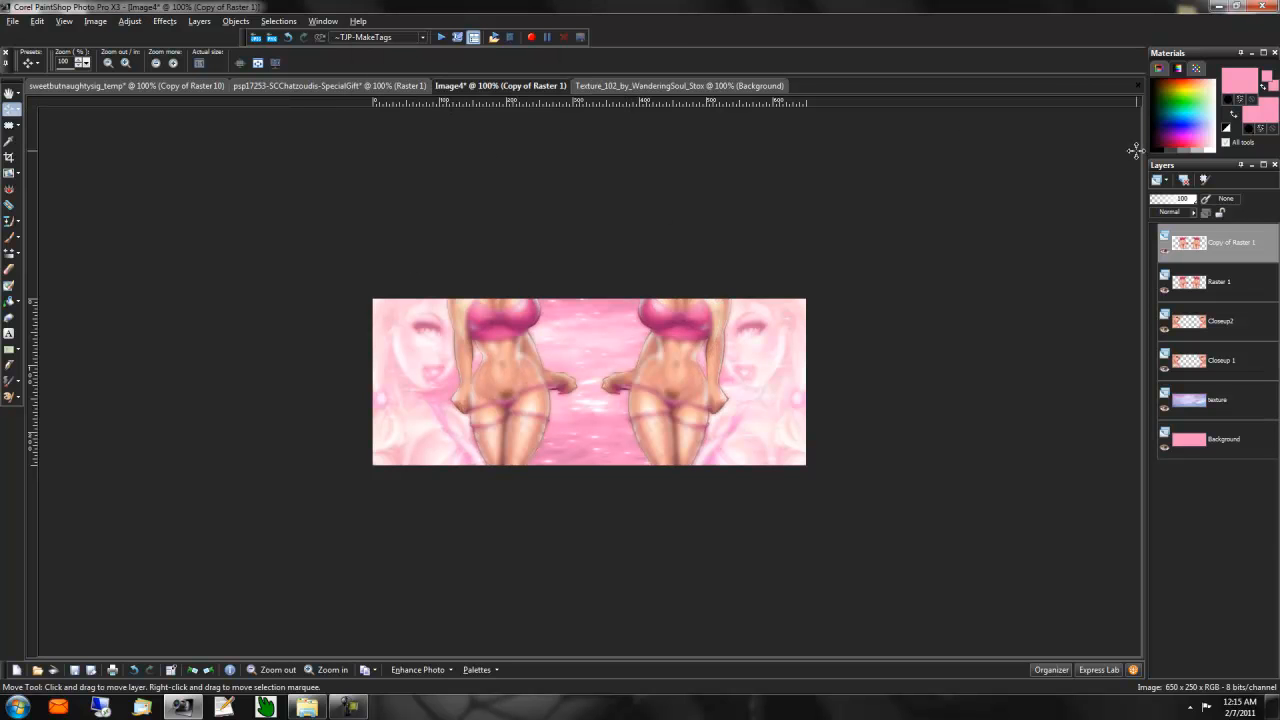
# Step: Set the blurred copy's blend mode to Screen and lower the original Raster 1 layer's opacity to 50
pyautogui.click(1186, 216)
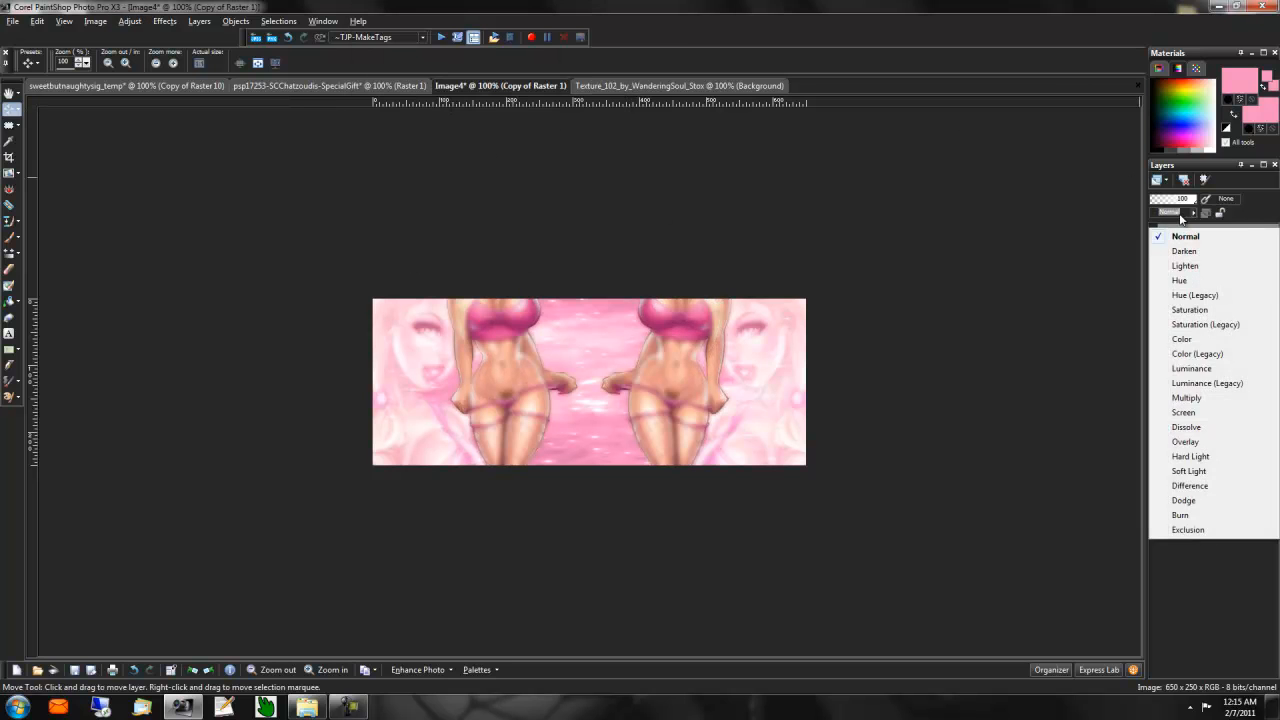
pyautogui.click(1199, 416)
pyautogui.click(1230, 283)
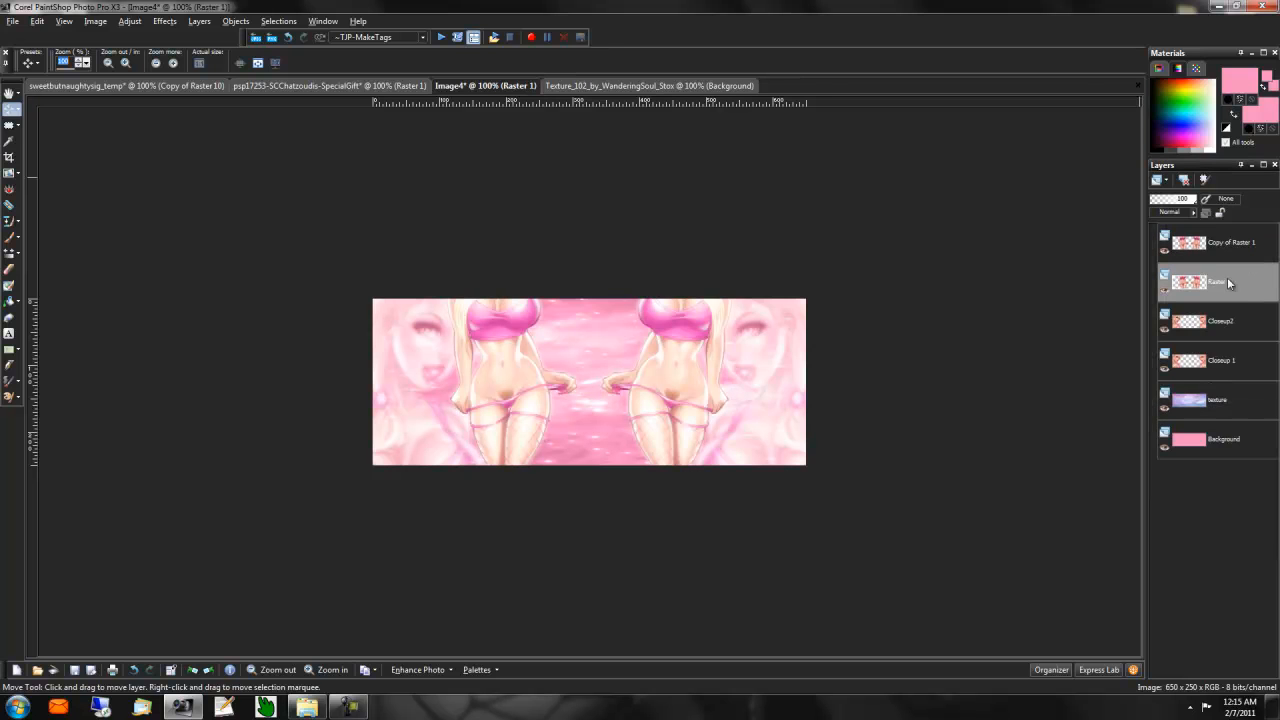
pyautogui.click(1194, 215)
pyautogui.click(1187, 201)
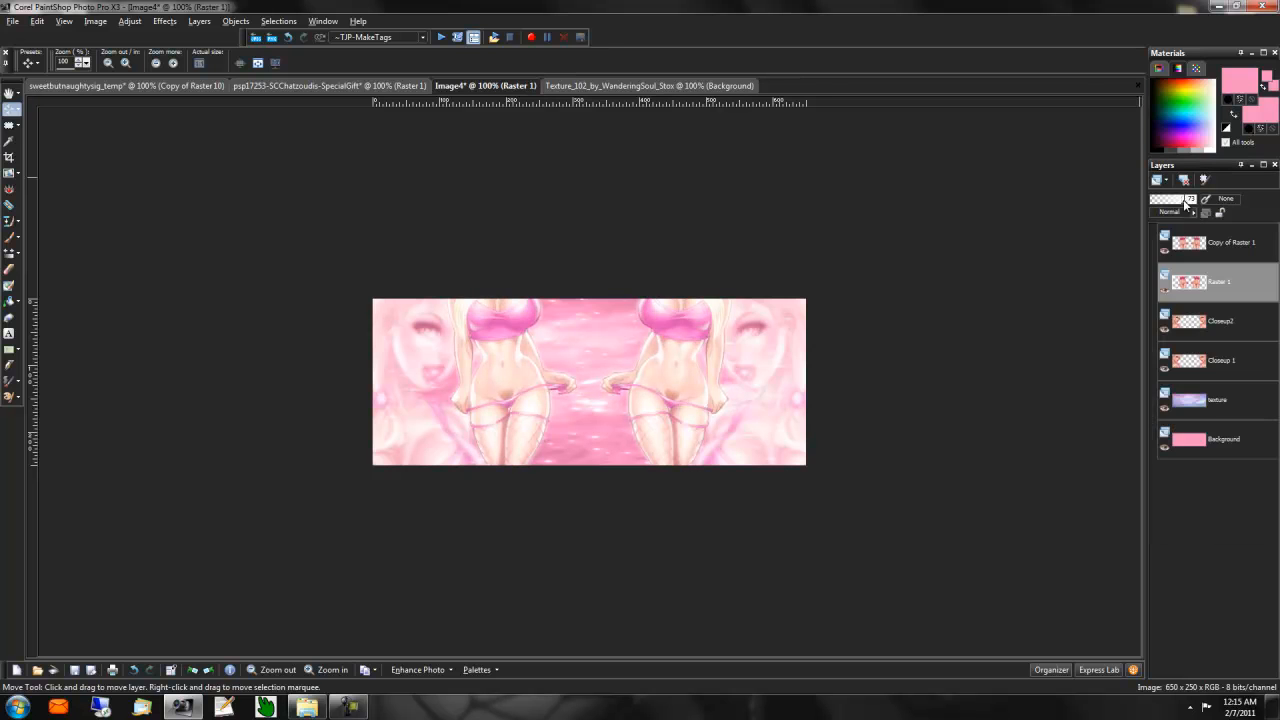
pyautogui.click(1174, 201)
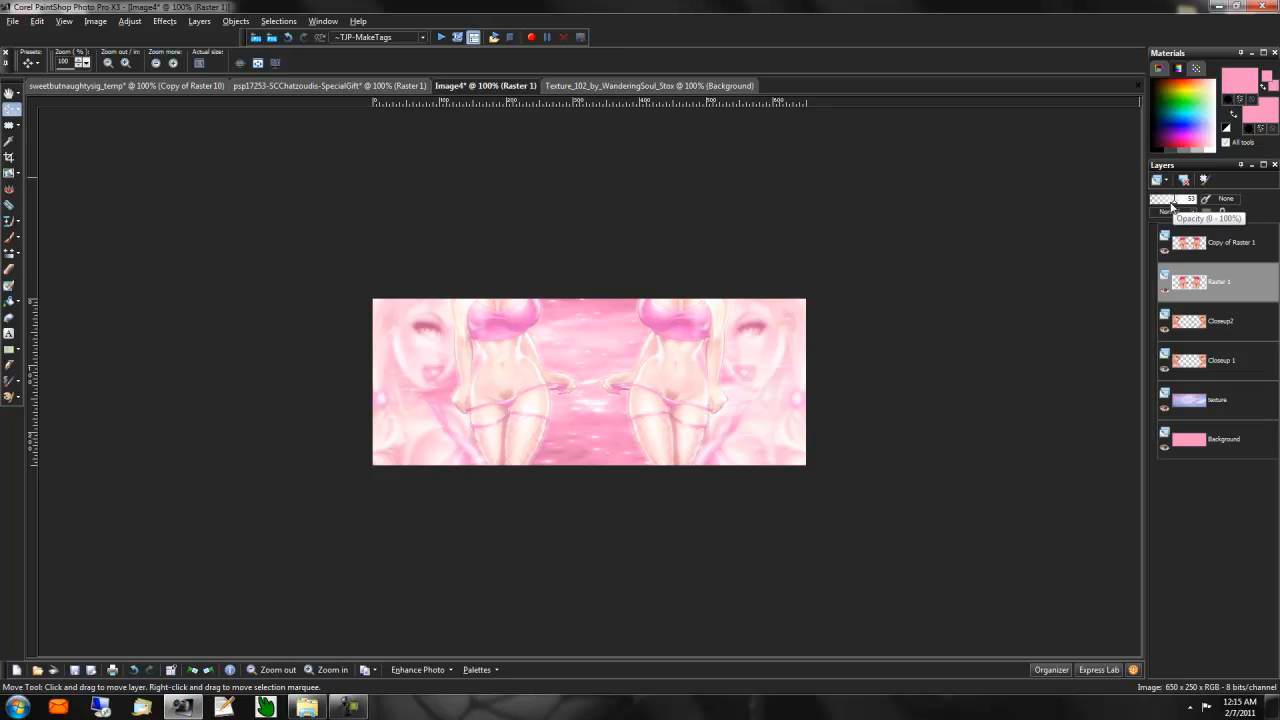
pyautogui.click(1172, 204)
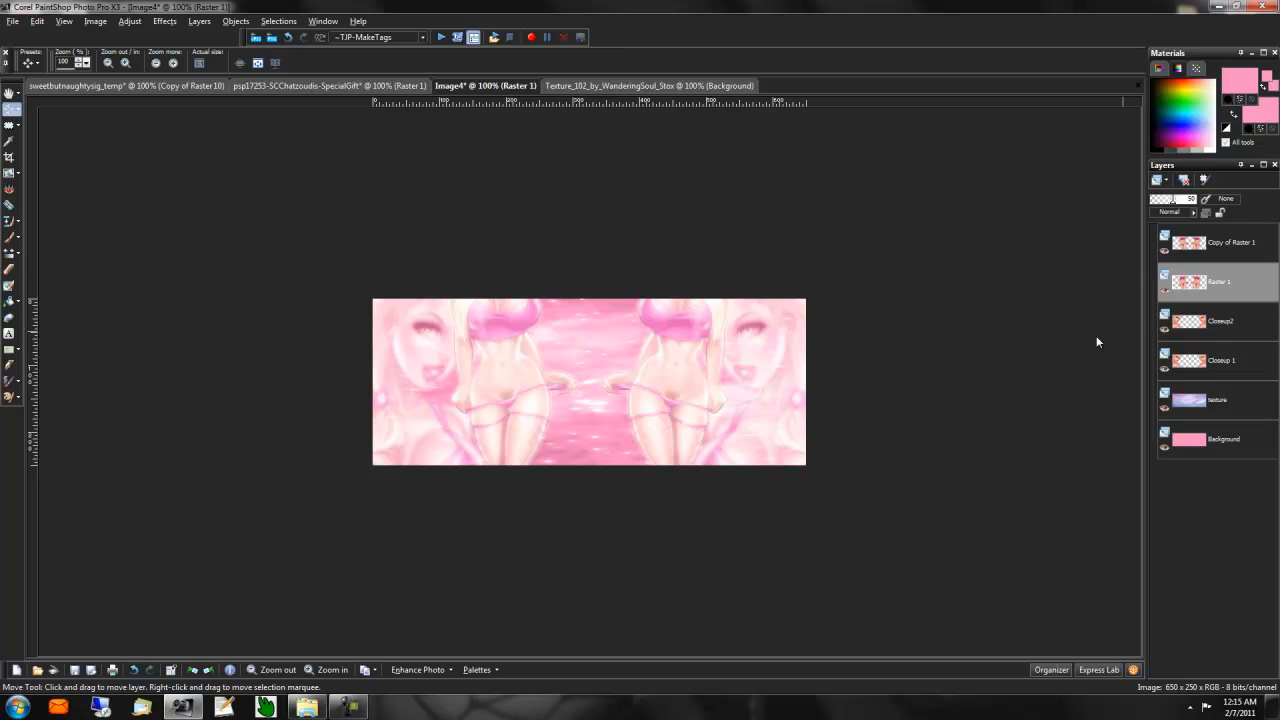
# Step: Rename the Raster 1 layer as "tube 1" and its blurred copy as "tube 2"
pyautogui.rightClick(1219, 290)
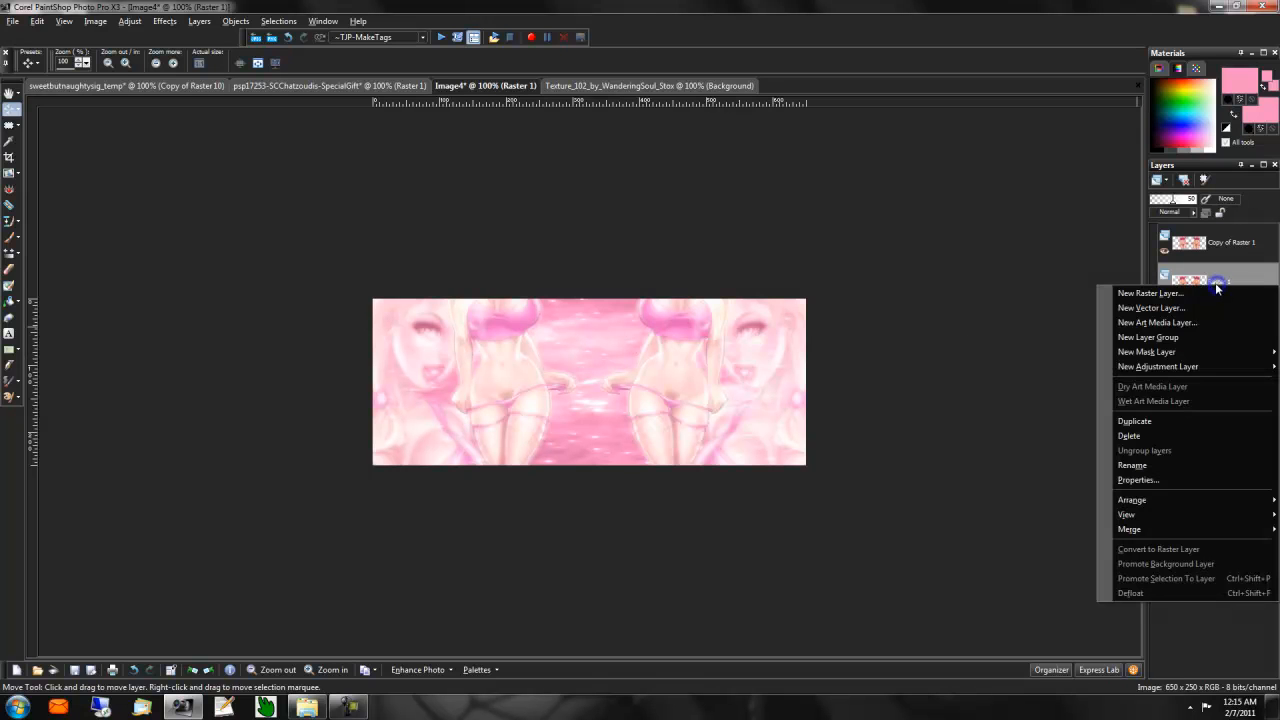
pyautogui.click(1143, 462)
pyautogui.write('tube 1')
pyautogui.press('Return')
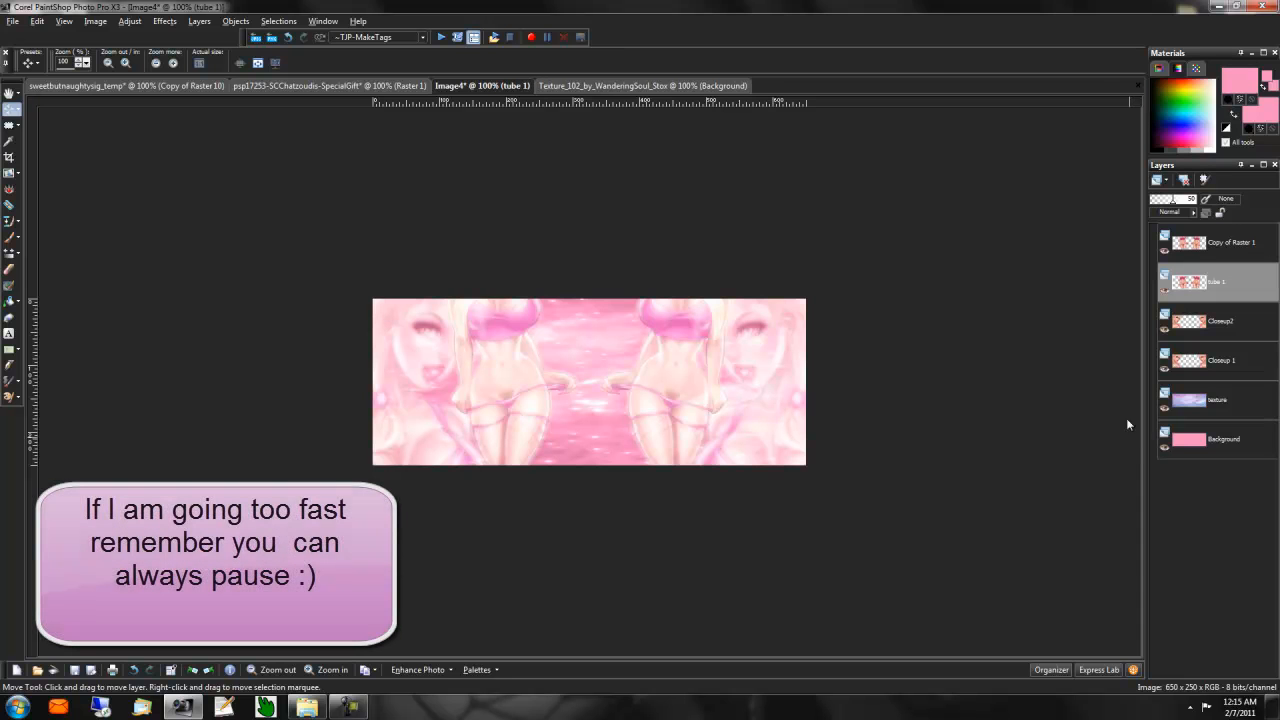
pyautogui.click(1225, 245)
pyautogui.rightClick(1225, 245)
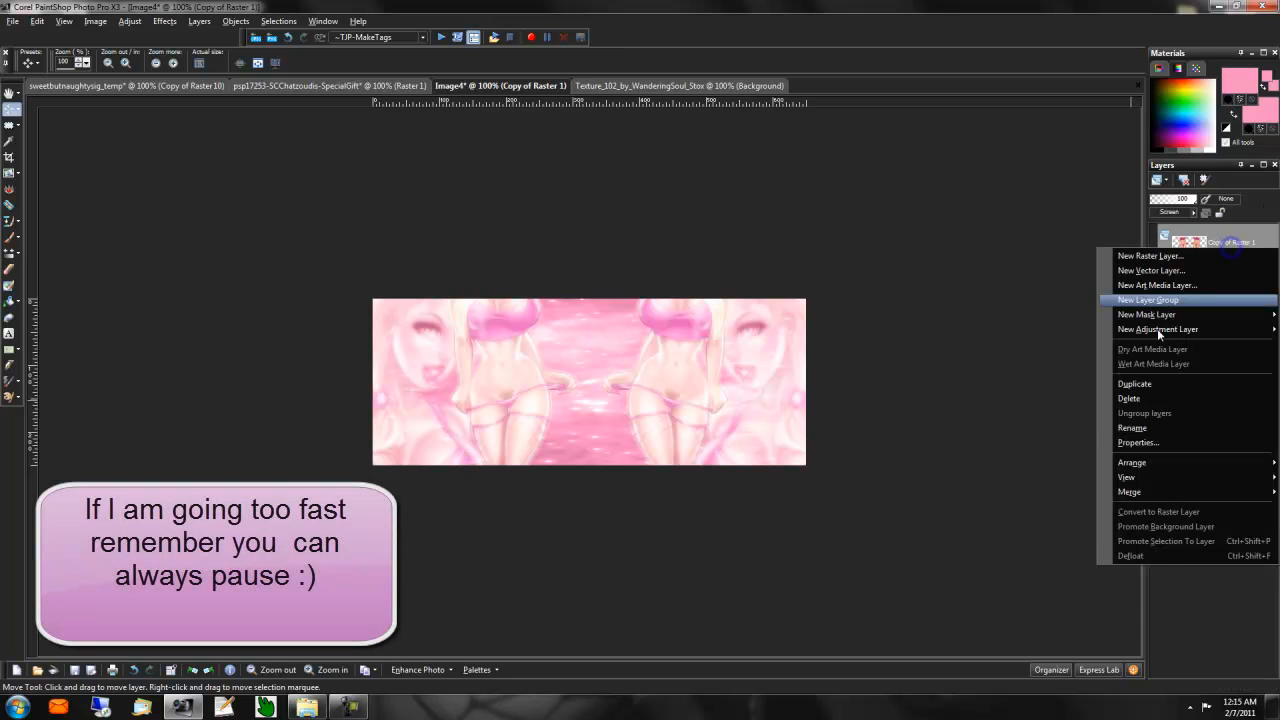
pyautogui.click(1140, 424)
pyautogui.write('tube 2')
pyautogui.press('Return')
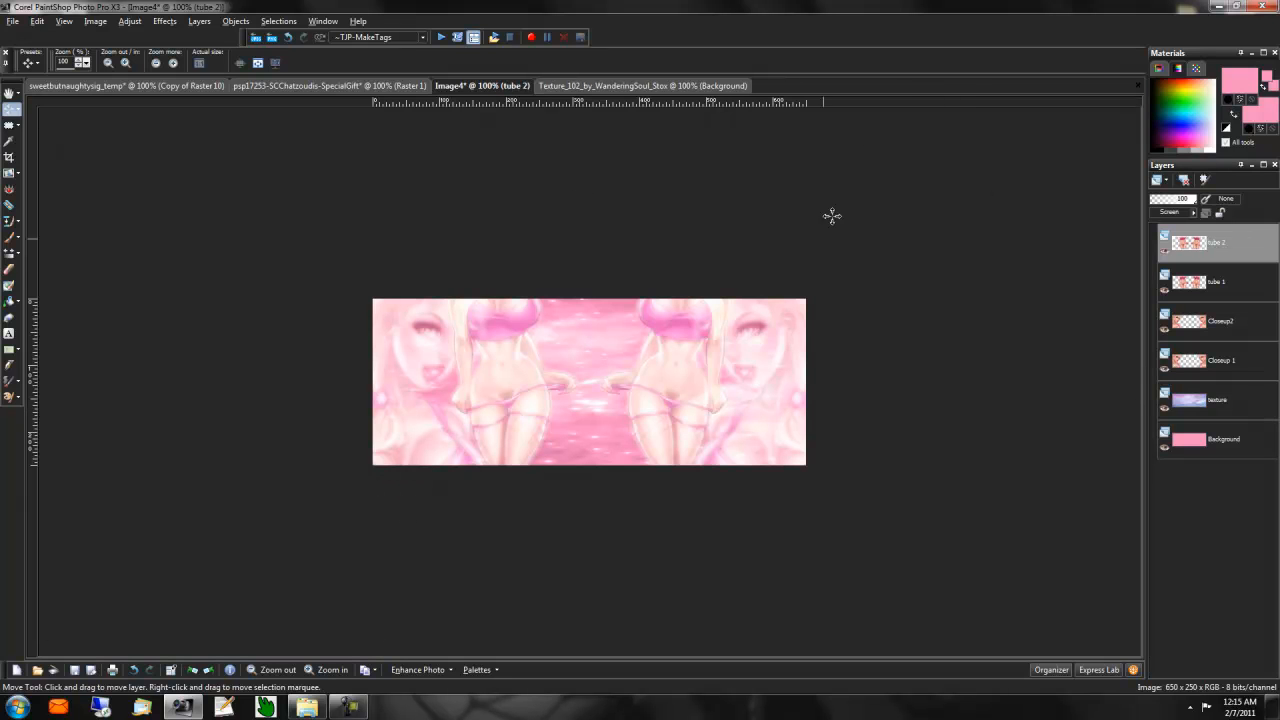
# Step: Copy the close-up on Layer1 of the SpecialGift tube image, paste it above tube 2, and place it at the banner's centre
pyautogui.click(317, 87)
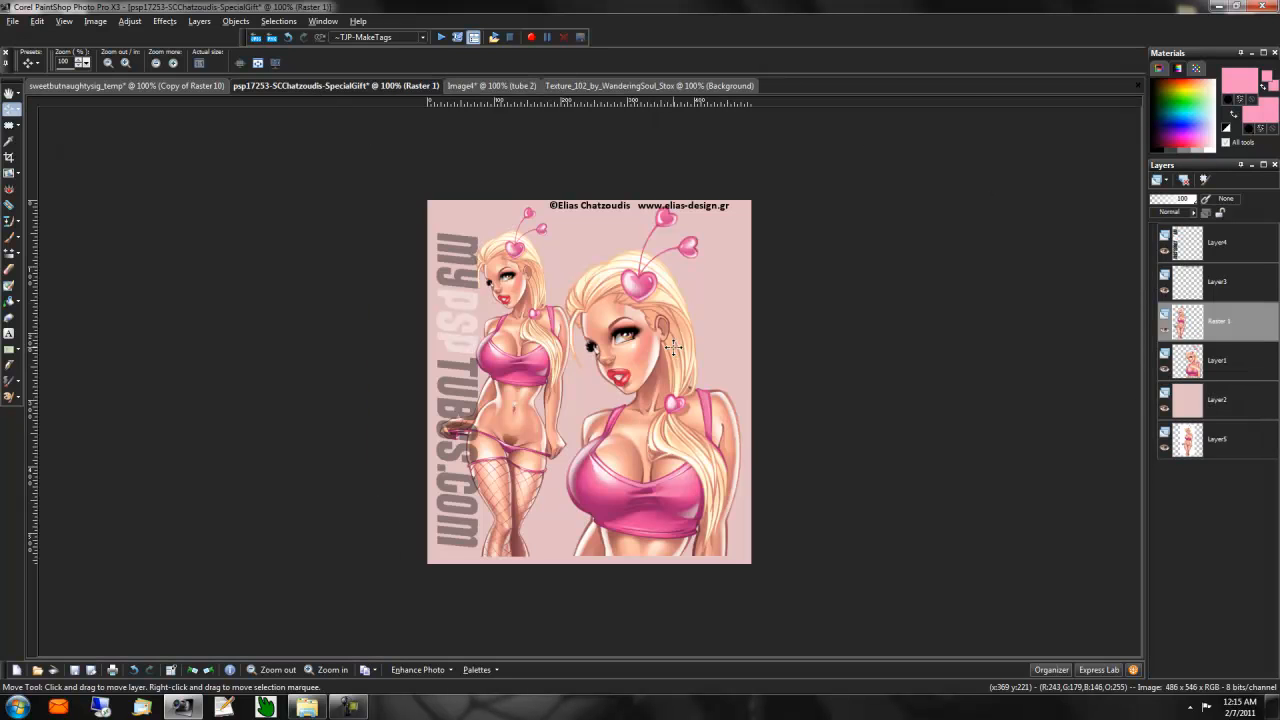
pyautogui.hotkey('ctrl', 'c')
pyautogui.click(485, 86)
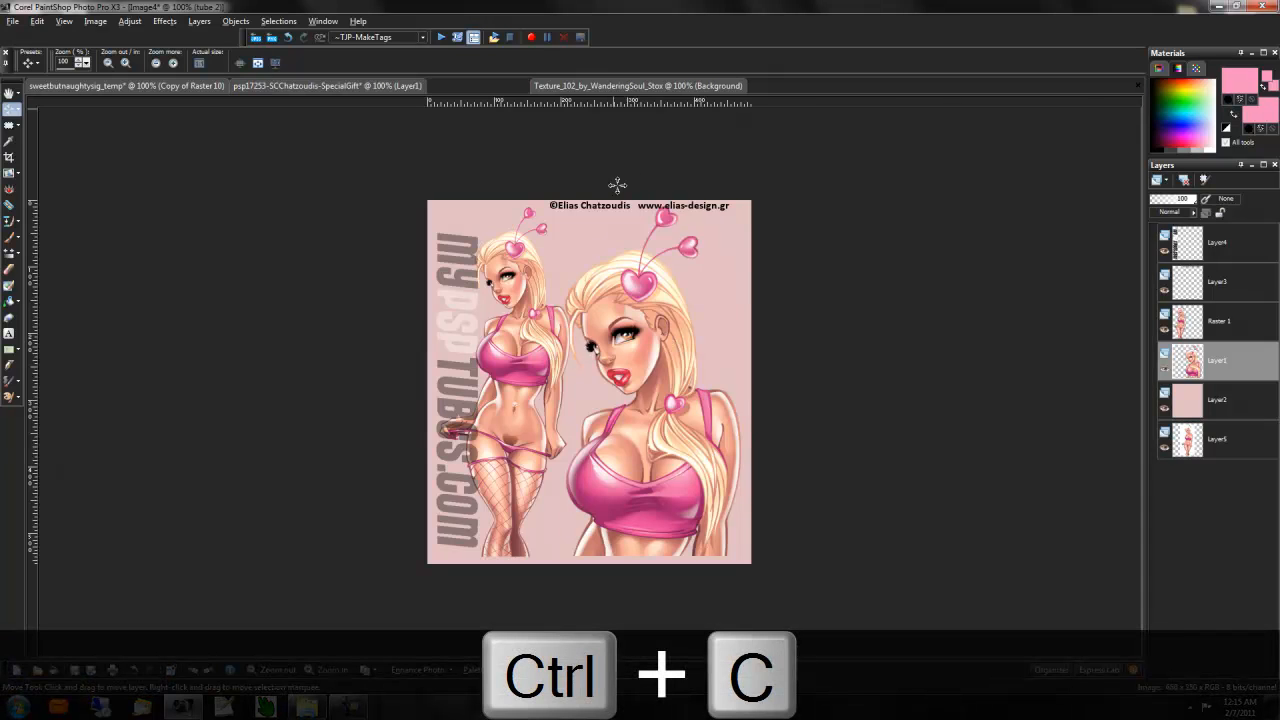
pyautogui.hotkey('ctrl', 'v')
pyautogui.moveTo(584, 362); pyautogui.dragTo(597, 356)
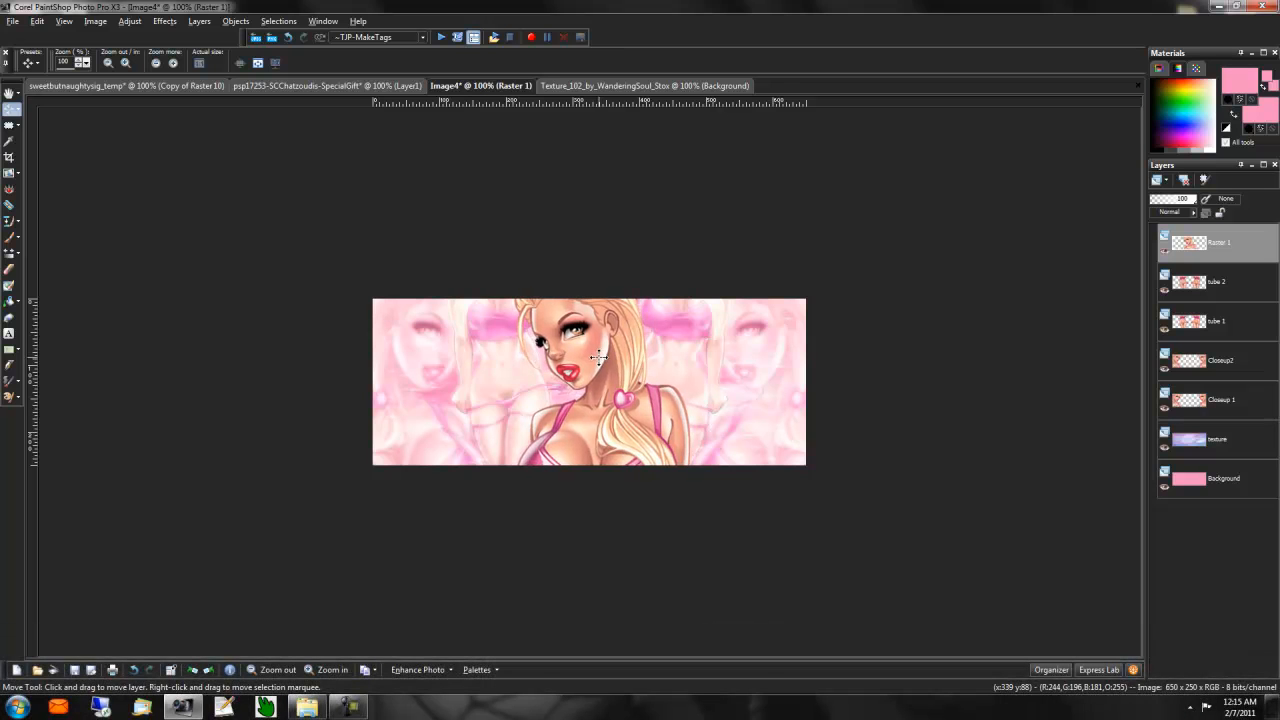
# Step: Rename the pasted central close-up layer as "Main Closeup" and duplicate it
pyautogui.rightClick(1218, 250)
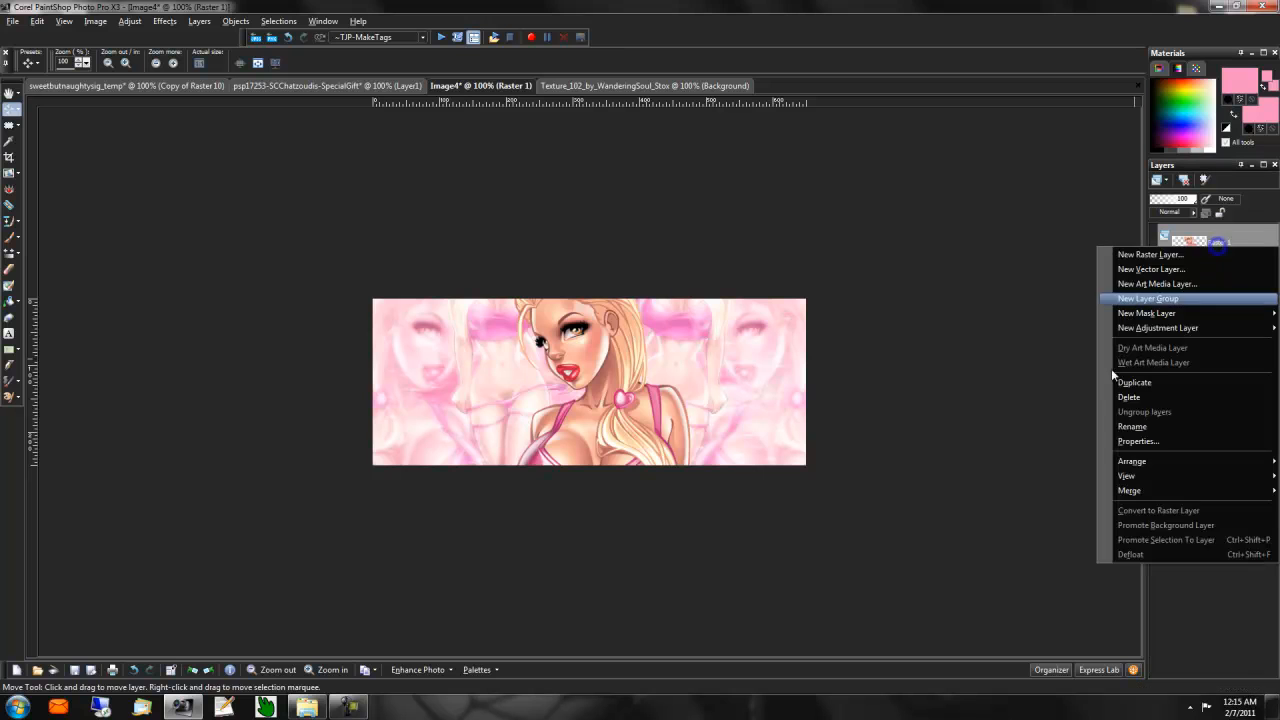
pyautogui.click(1140, 442)
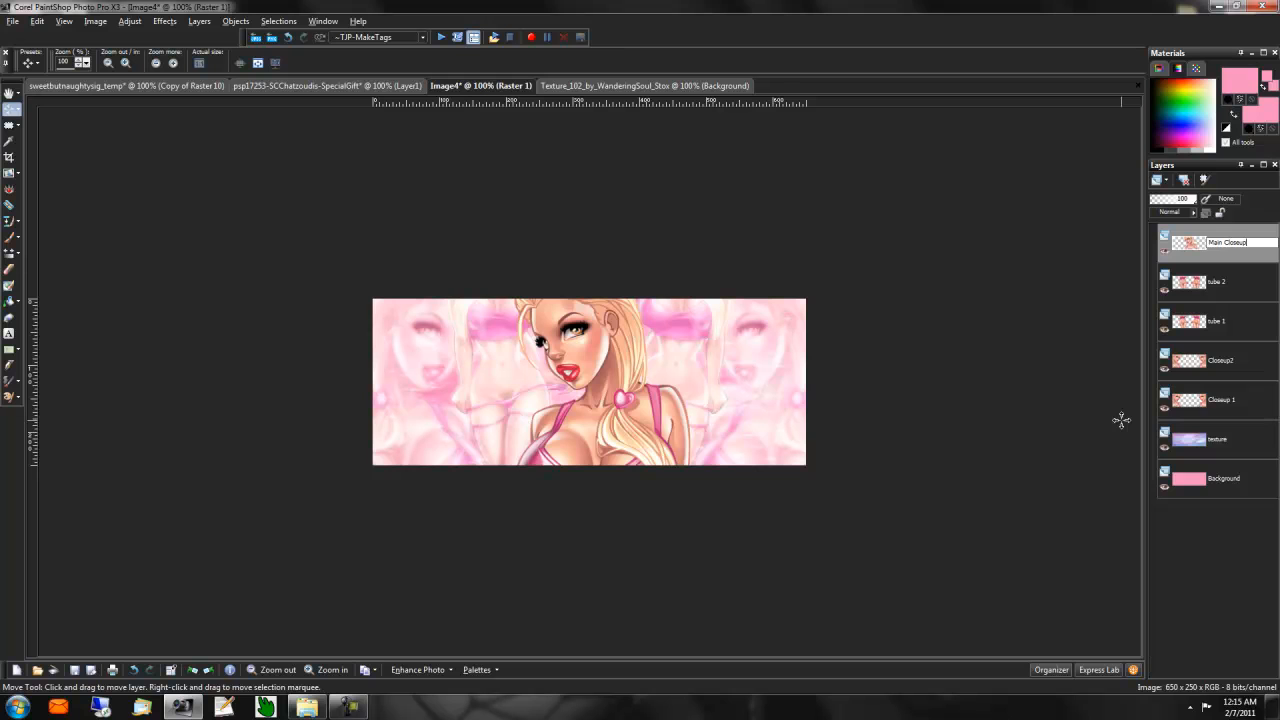
pyautogui.press('Return')
pyautogui.rightClick(1214, 249)
pyautogui.click(1140, 388)
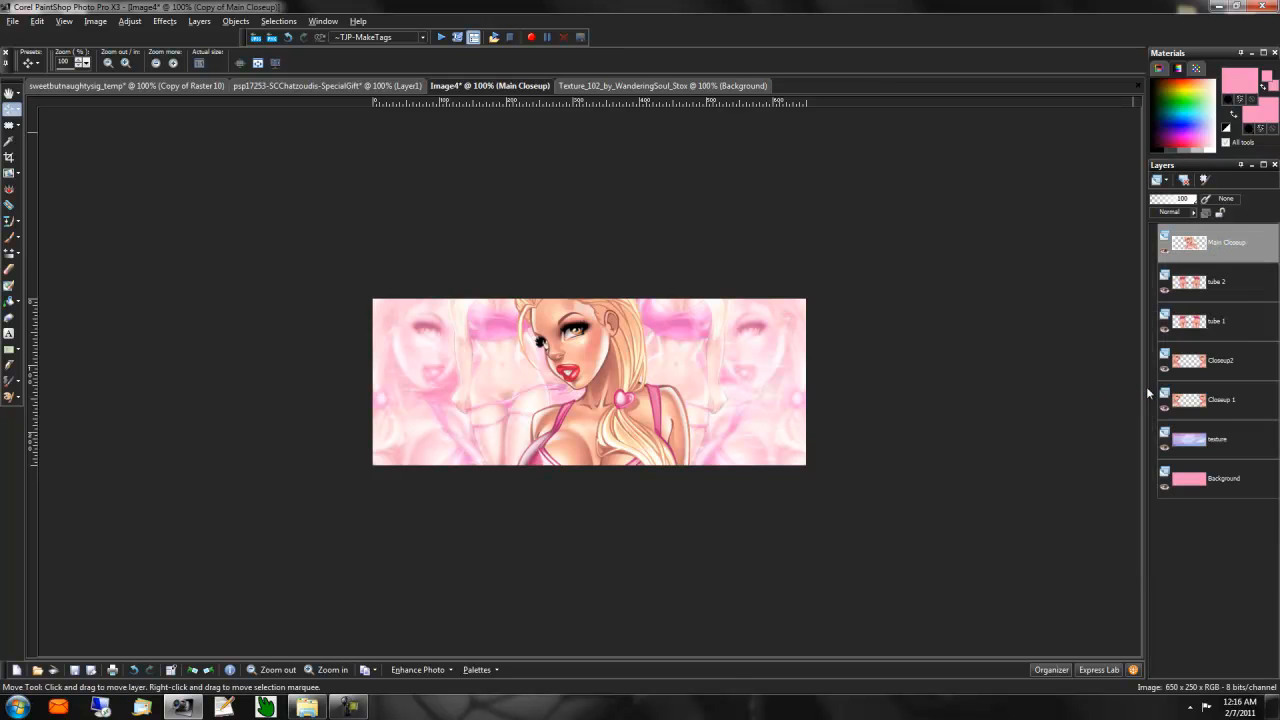
# Step: Apply a Gaussian Blur with radius 3.00 to the copy of Main Closeup and set its blend mode to Soft Light
pyautogui.click(129, 21)
pyautogui.moveTo(223, 204)
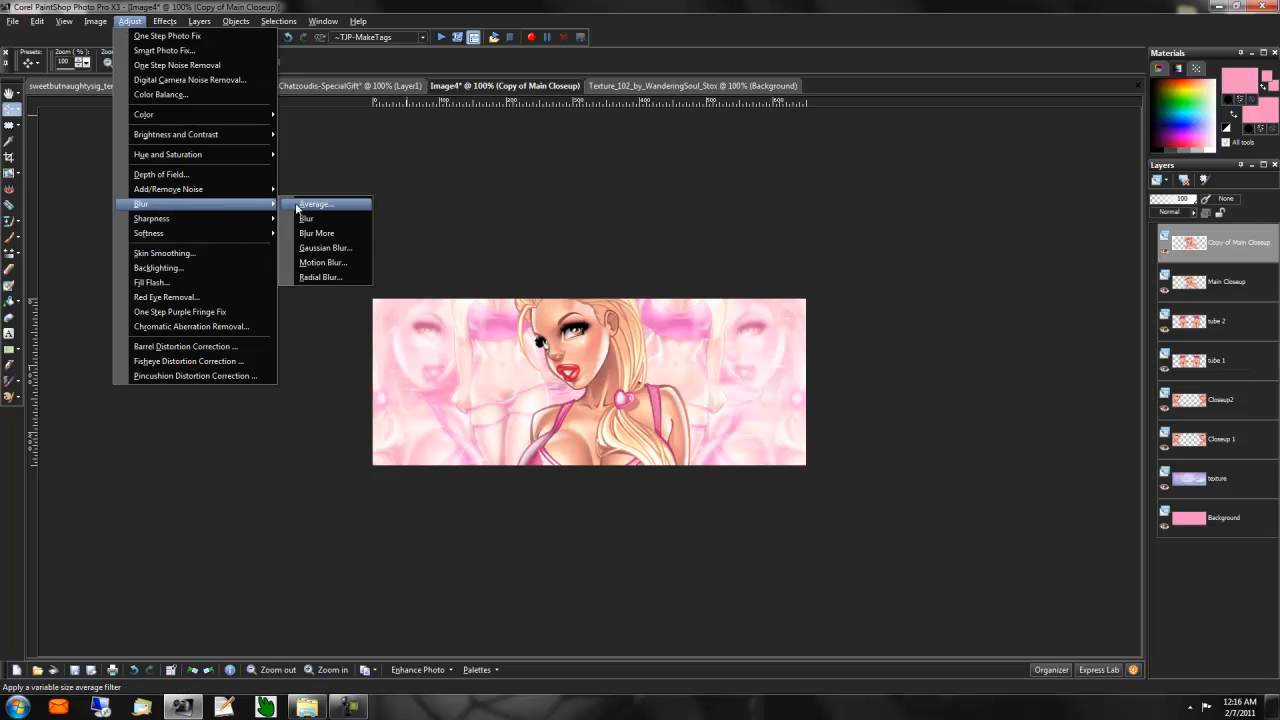
pyautogui.click(320, 247)
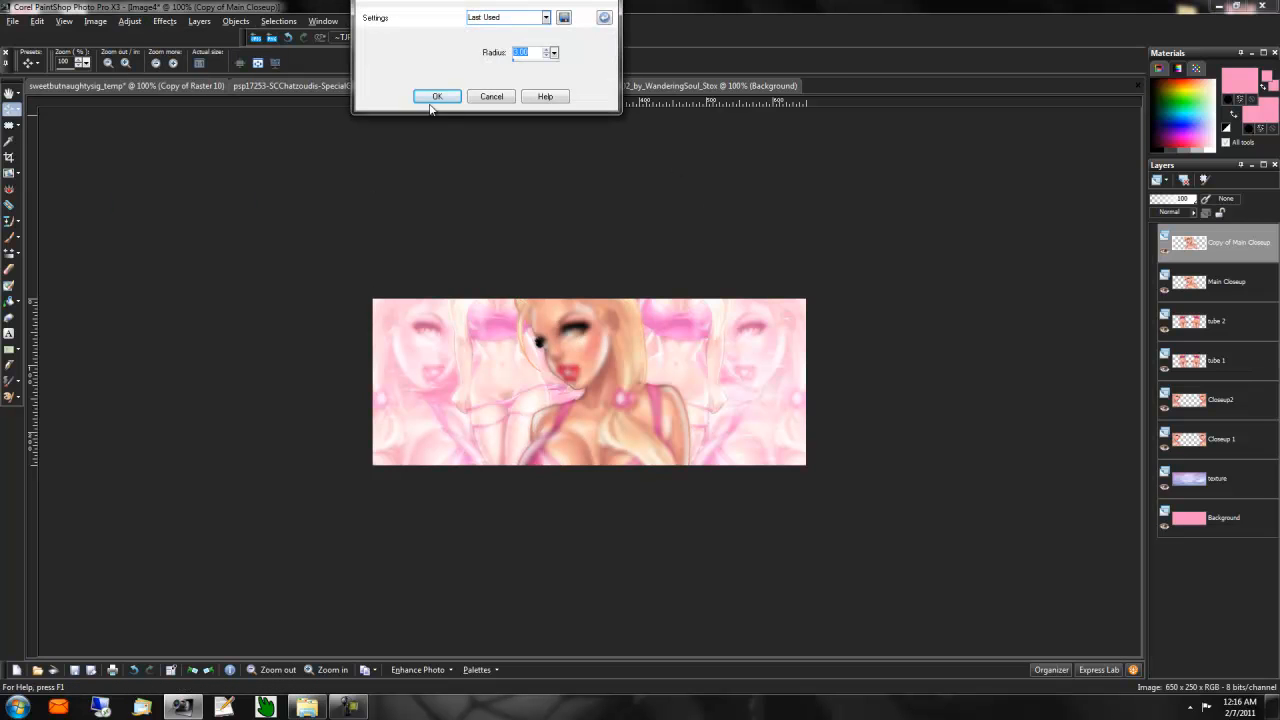
pyautogui.click(432, 100)
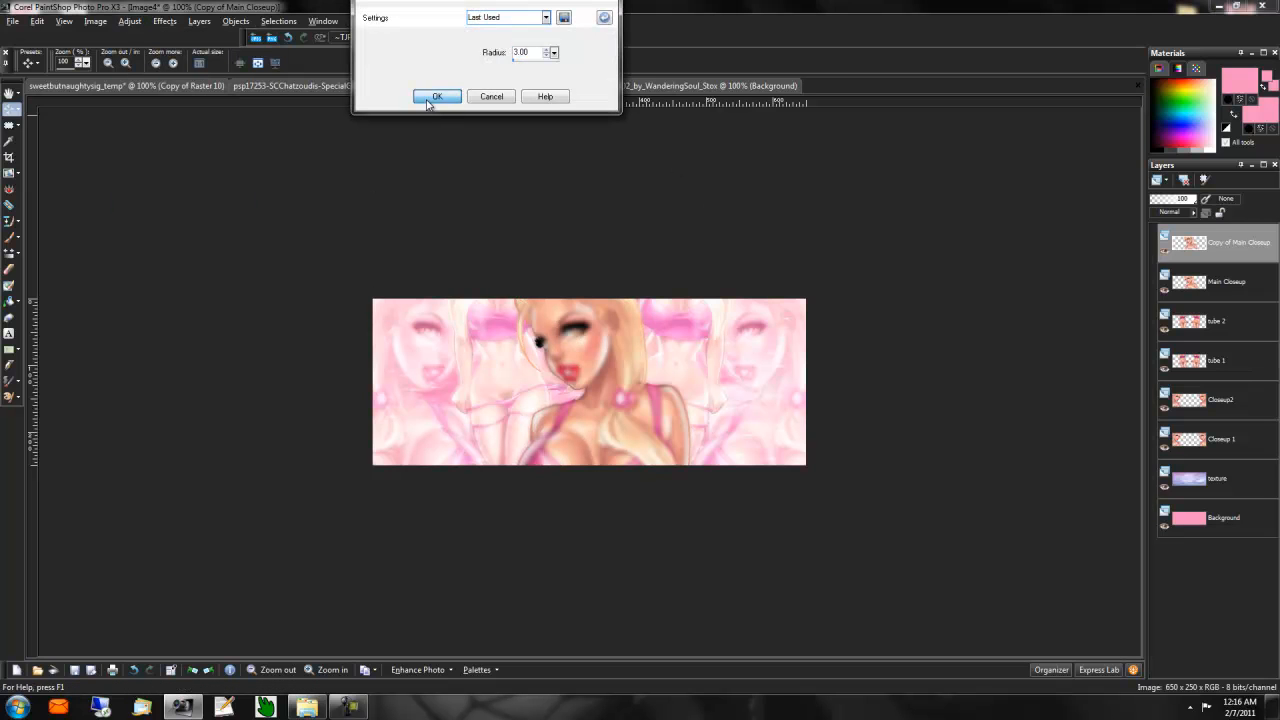
pyautogui.click(1191, 213)
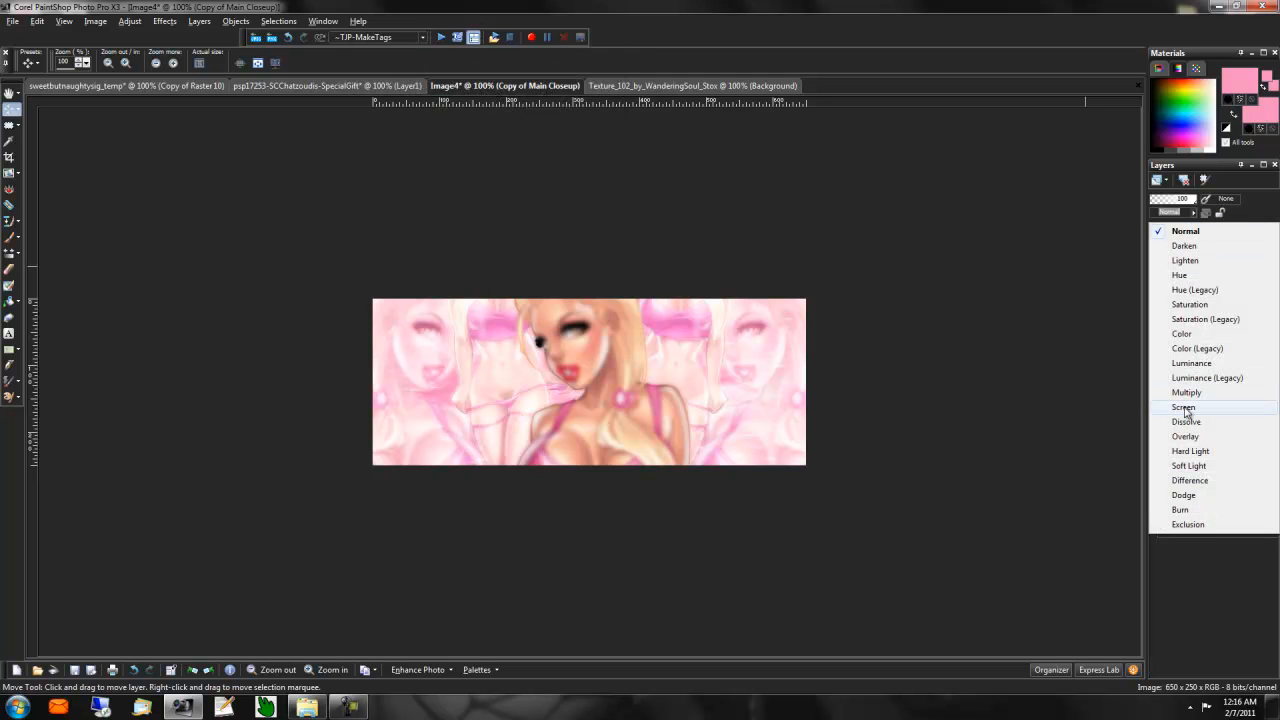
pyautogui.click(1190, 466)
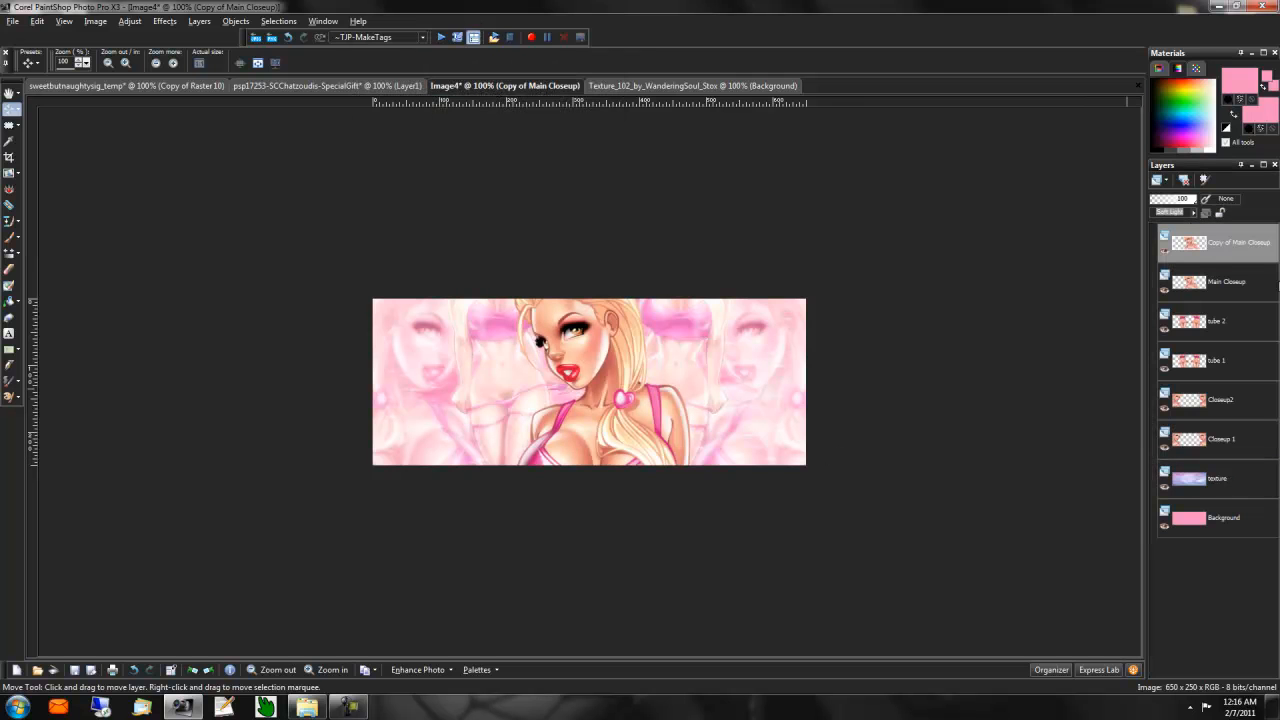
# Step: Select the tube 2 layer and set the Text tool's font to BorisBlackBloxx at 72 points
pyautogui.click(1215, 332)
pyautogui.moveTo(1215, 332)
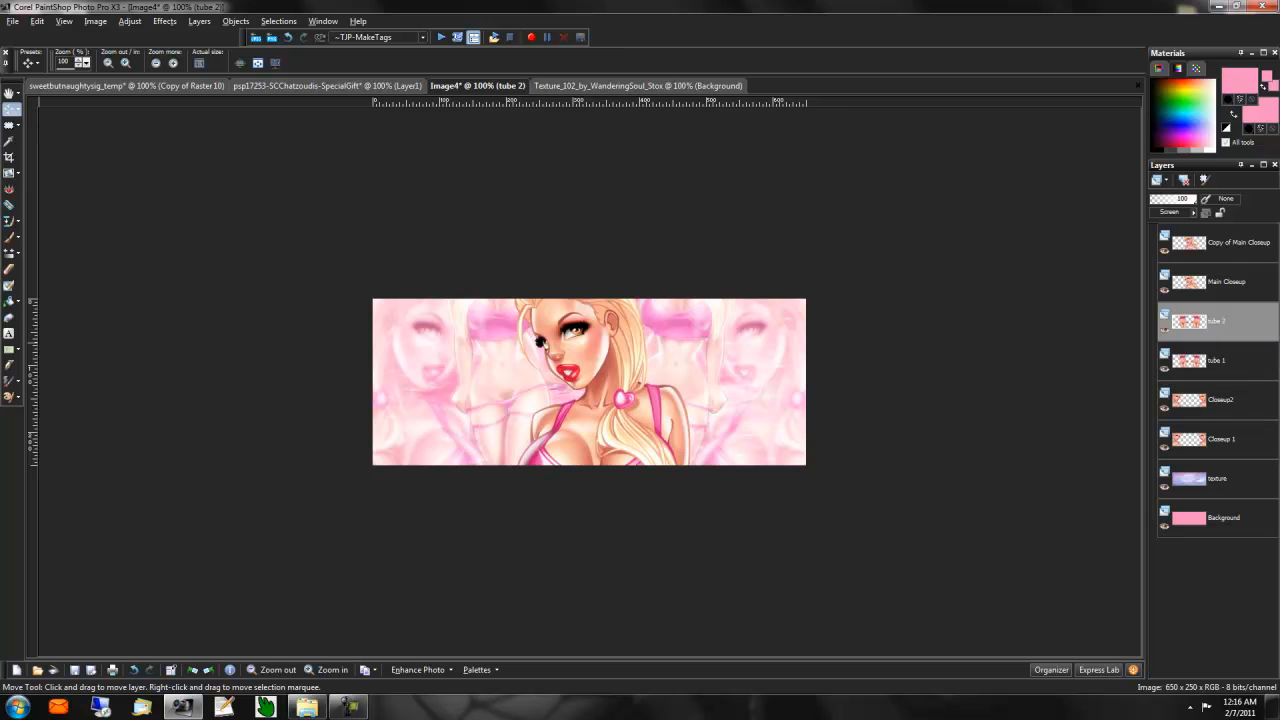
pyautogui.click(9, 334)
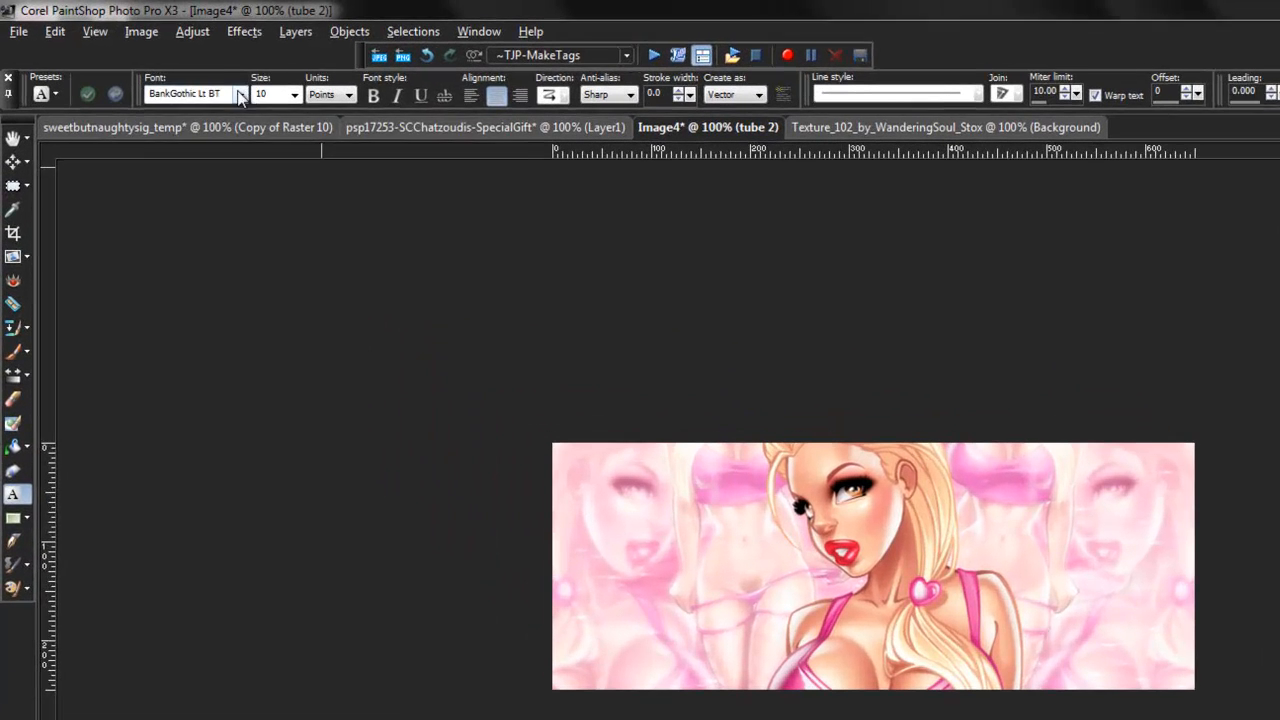
pyautogui.click(161, 64)
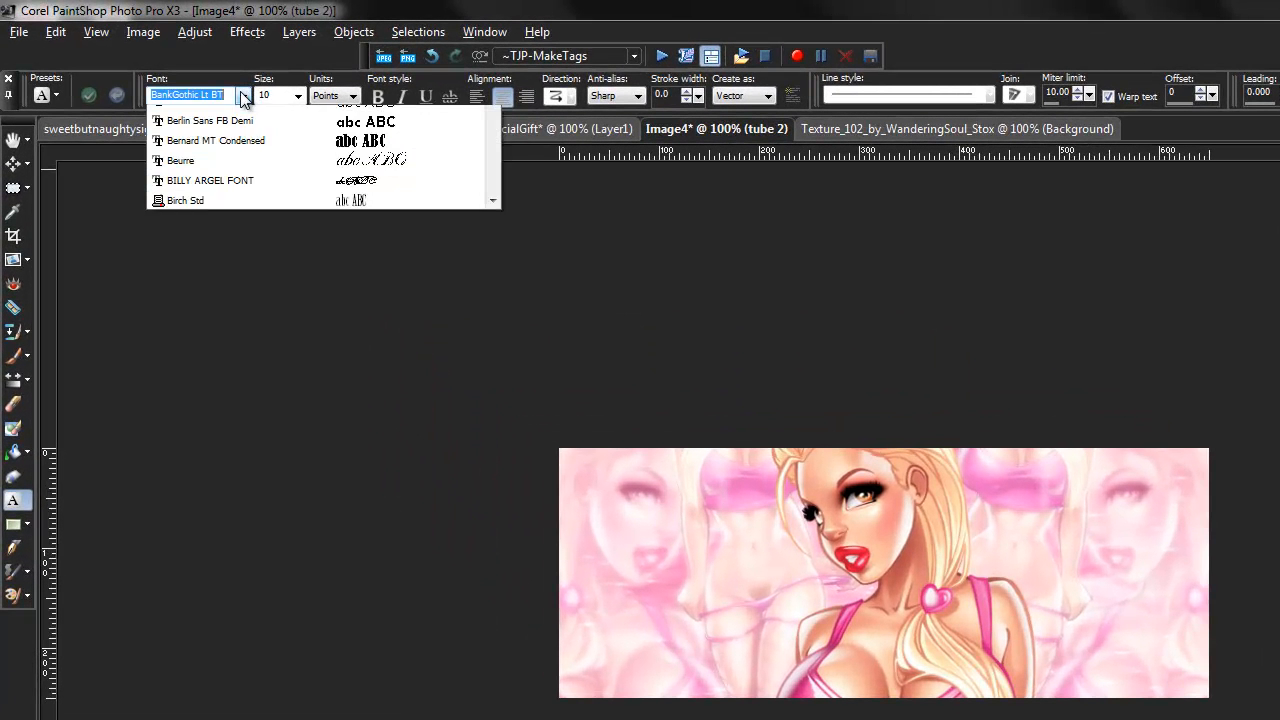
pyautogui.write('B')
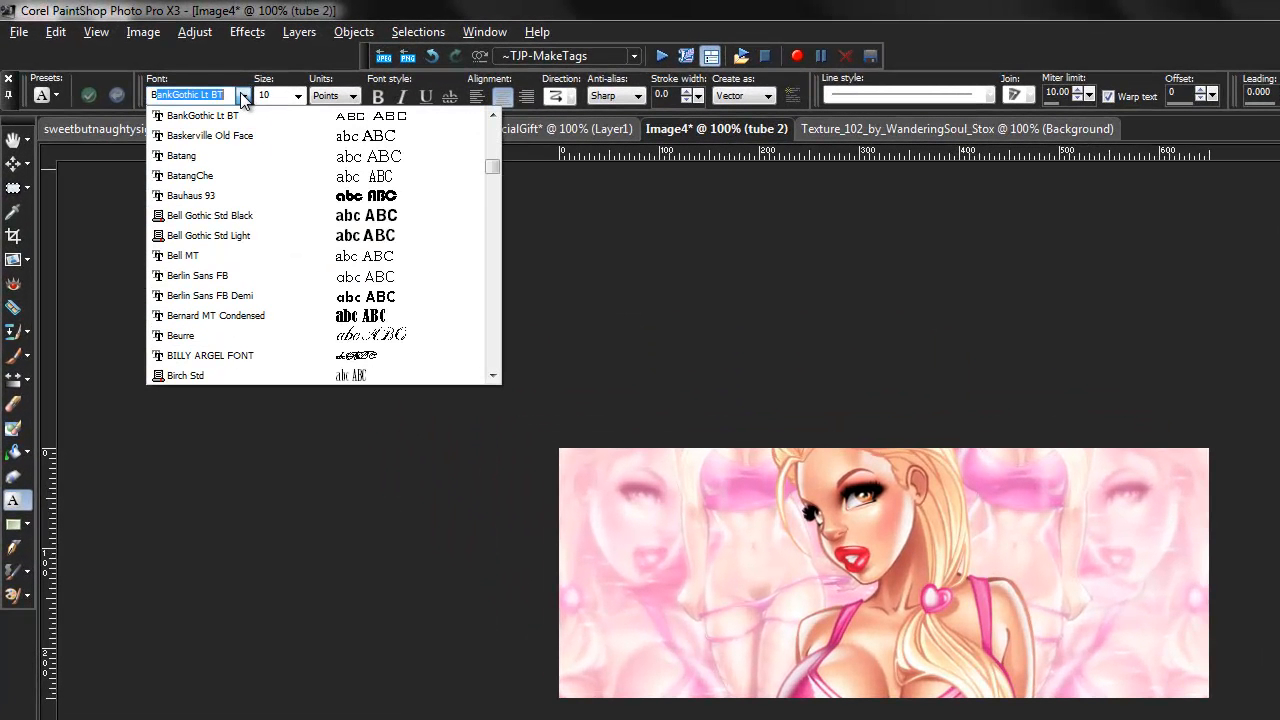
pyautogui.write('odoni MT')
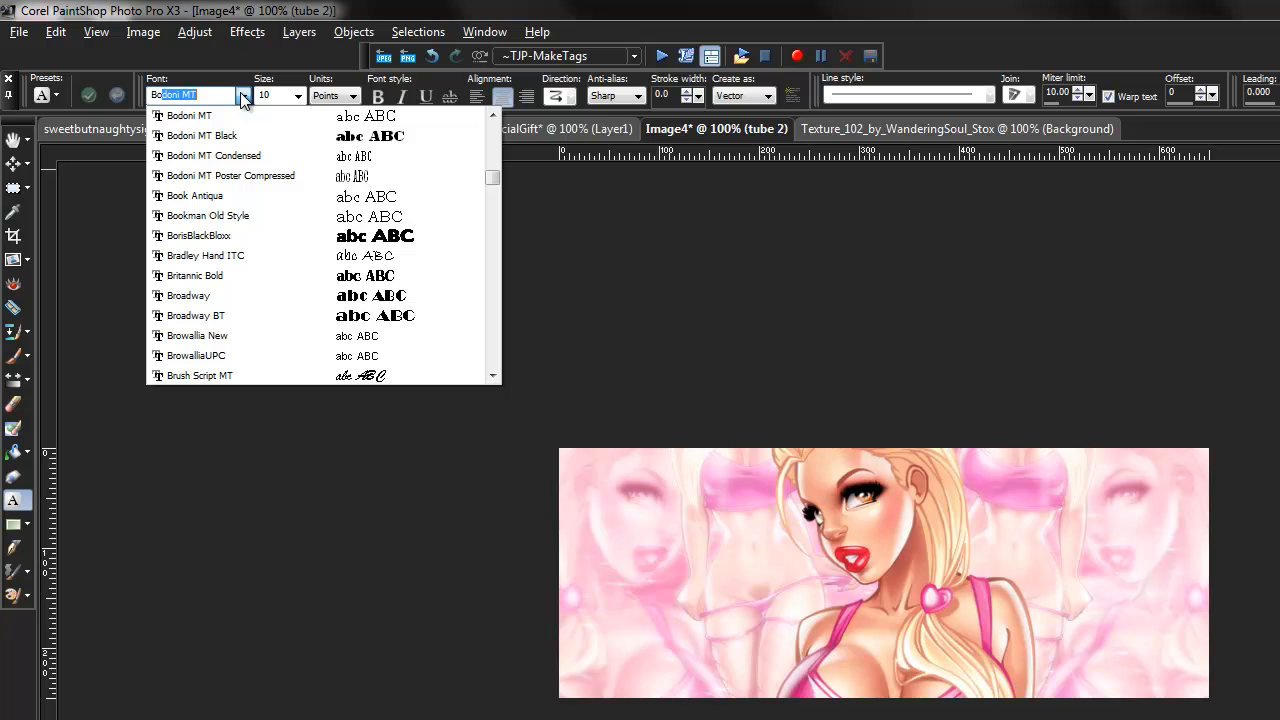
pyautogui.click(246, 239)
pyautogui.click(297, 95)
pyautogui.click(281, 284)
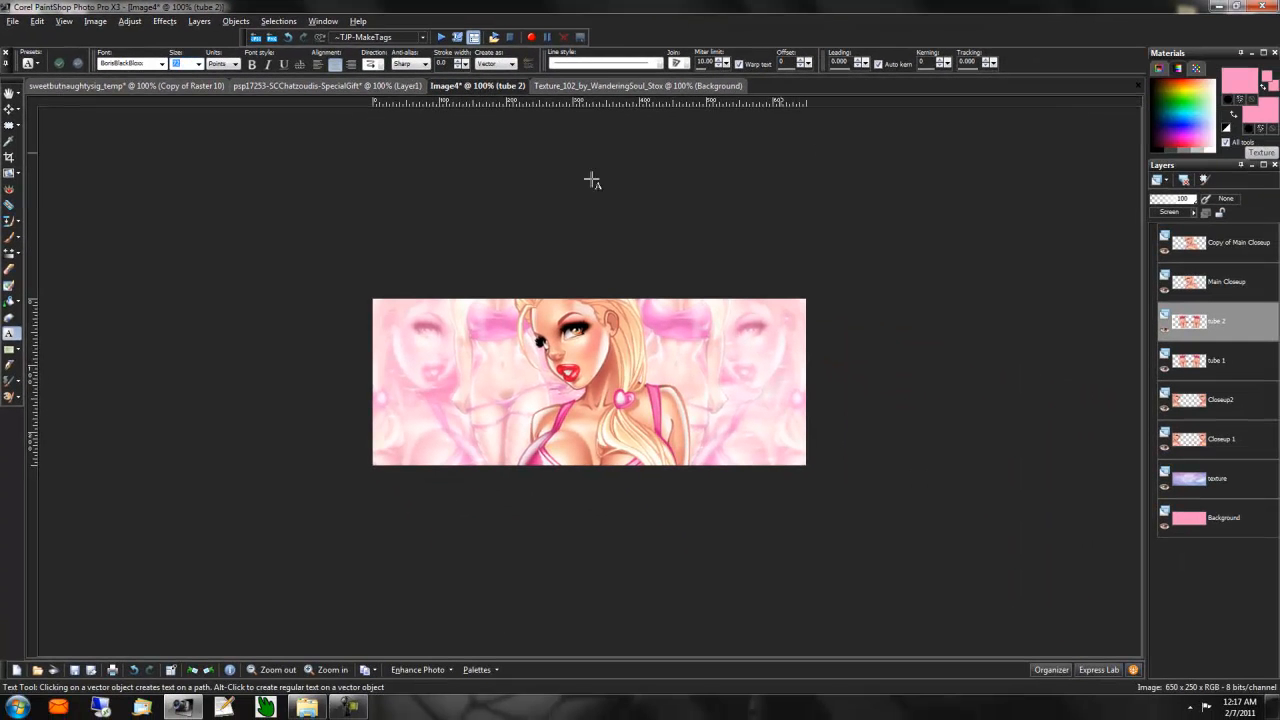
# Step: Add the vector text "SWEET" across the banner's left half, behind the main close-up
pyautogui.click(456, 393)
pyautogui.write('SWEET')
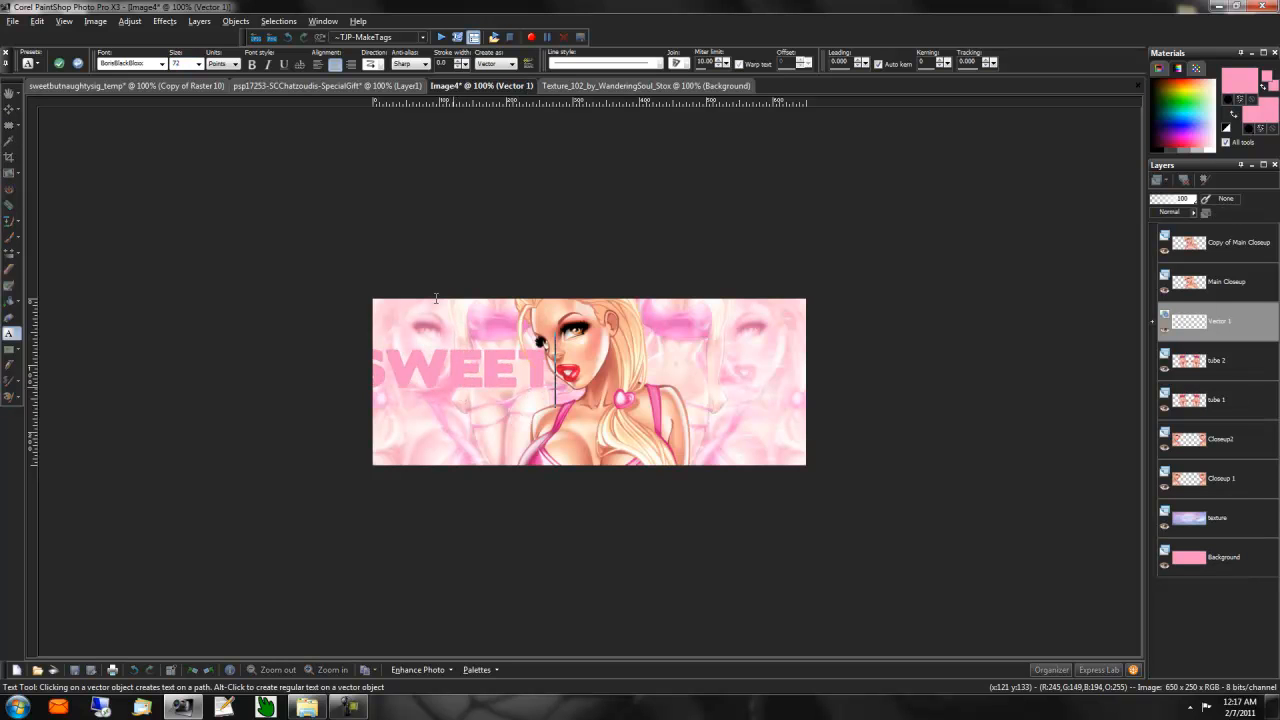
pyautogui.click(63, 66)
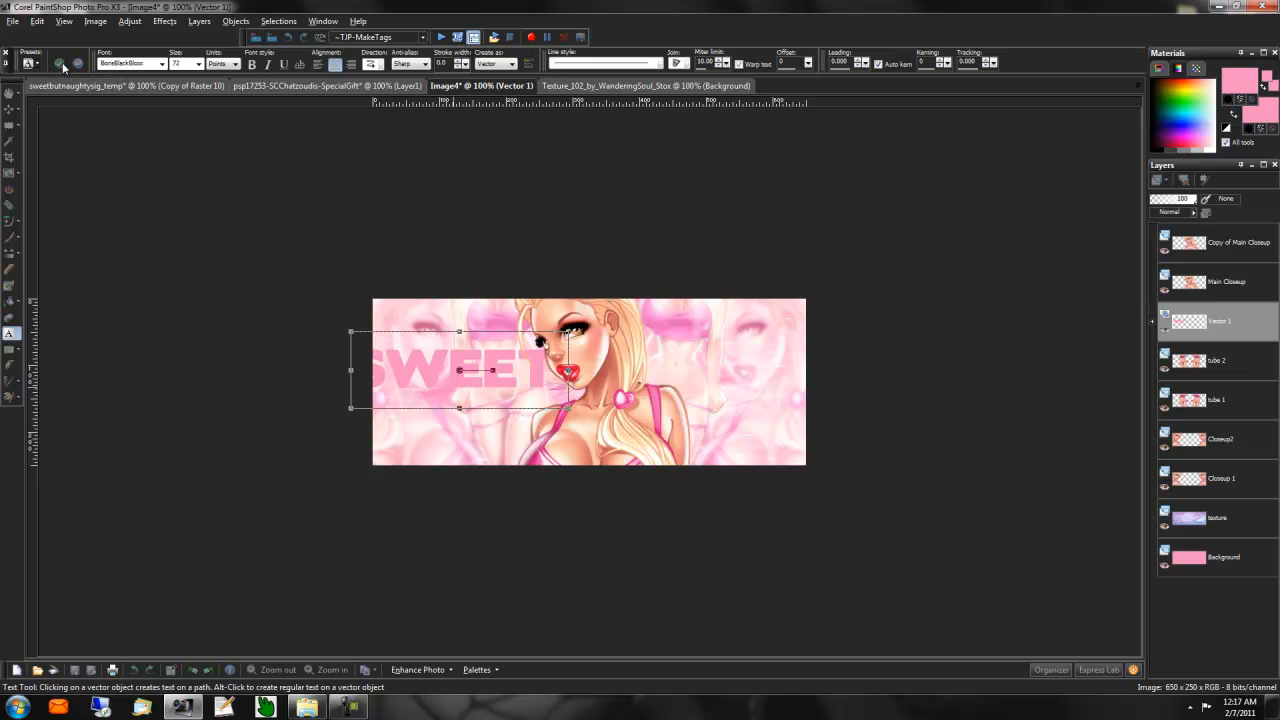
# Step: Shift the SWEET text slightly right and stretch it taller with the Pick tool
pyautogui.click(14, 110)
pyautogui.click(20, 112)
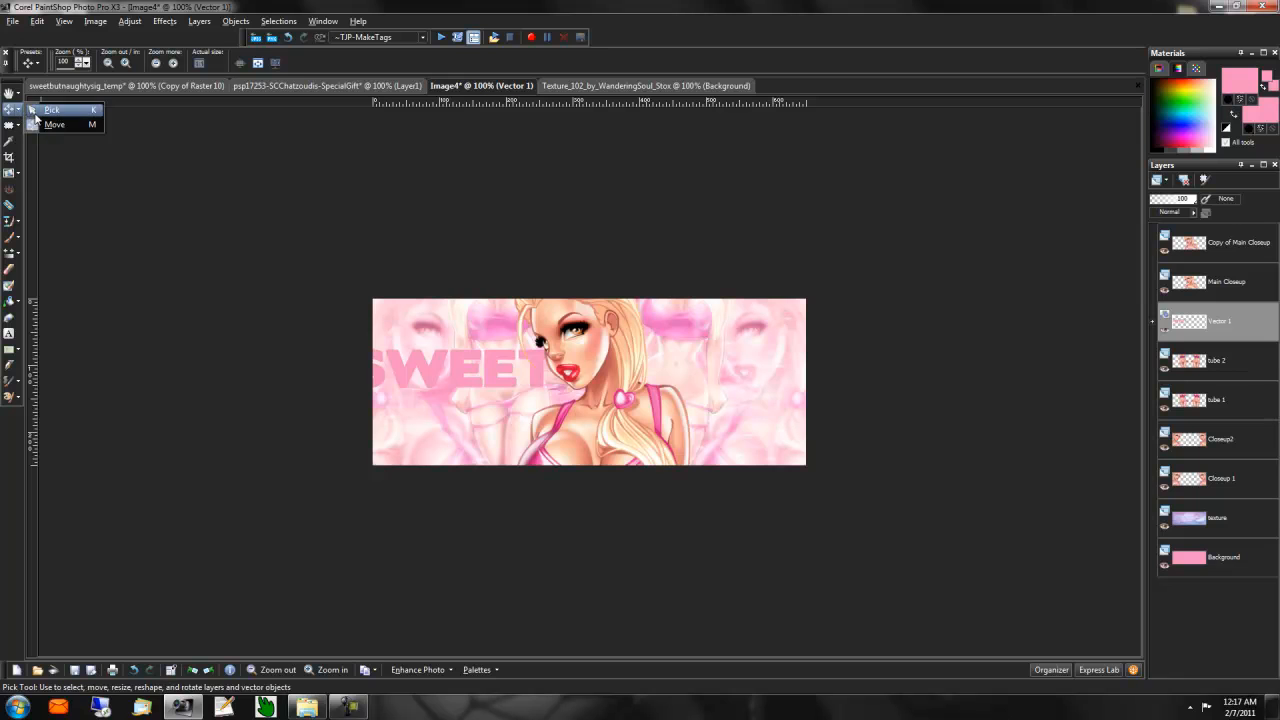
pyautogui.click(50, 109)
pyautogui.moveTo(467, 382); pyautogui.dragTo(471, 330)
pyautogui.moveTo(470, 421); pyautogui.dragTo(472, 430)
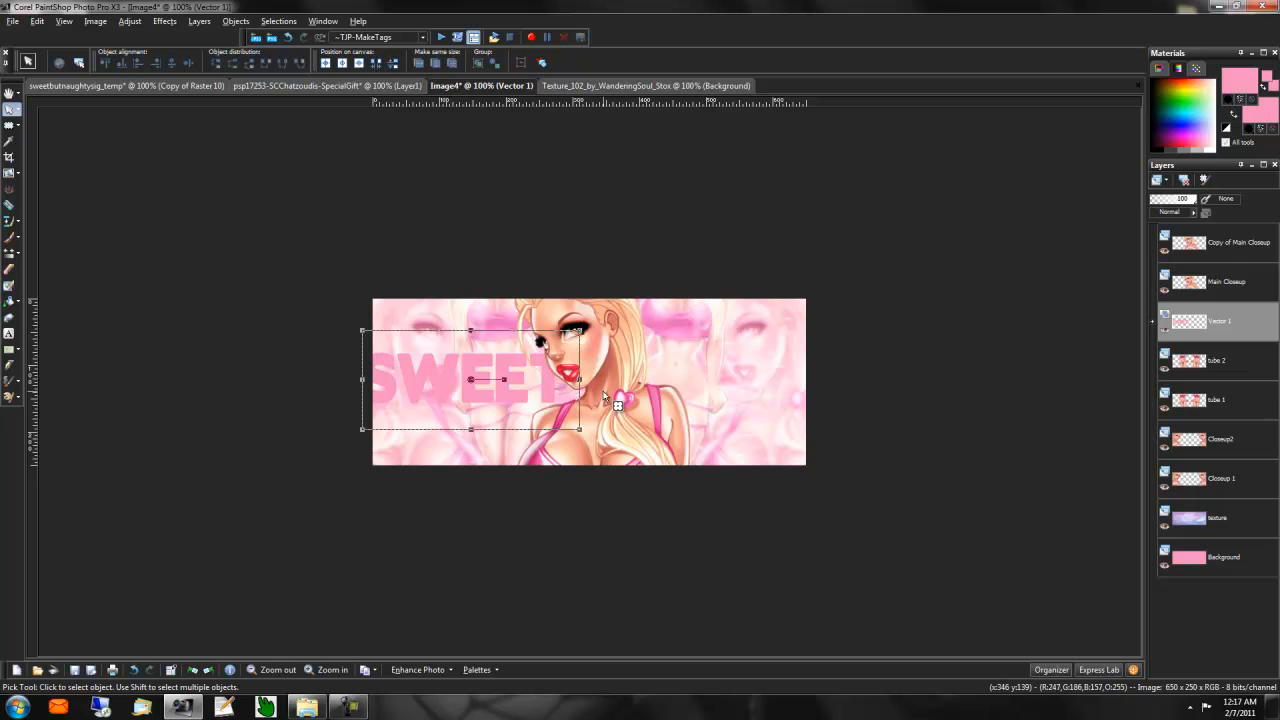
# Step: Narrow the SWEET text to fit inside the banner's left edge and convert its vector layer to a raster layer
pyautogui.moveTo(362, 380)
pyautogui.mouseDown()
pyautogui.moveTo(432, 373)
pyautogui.moveTo(380, 385)
pyautogui.mouseUp()
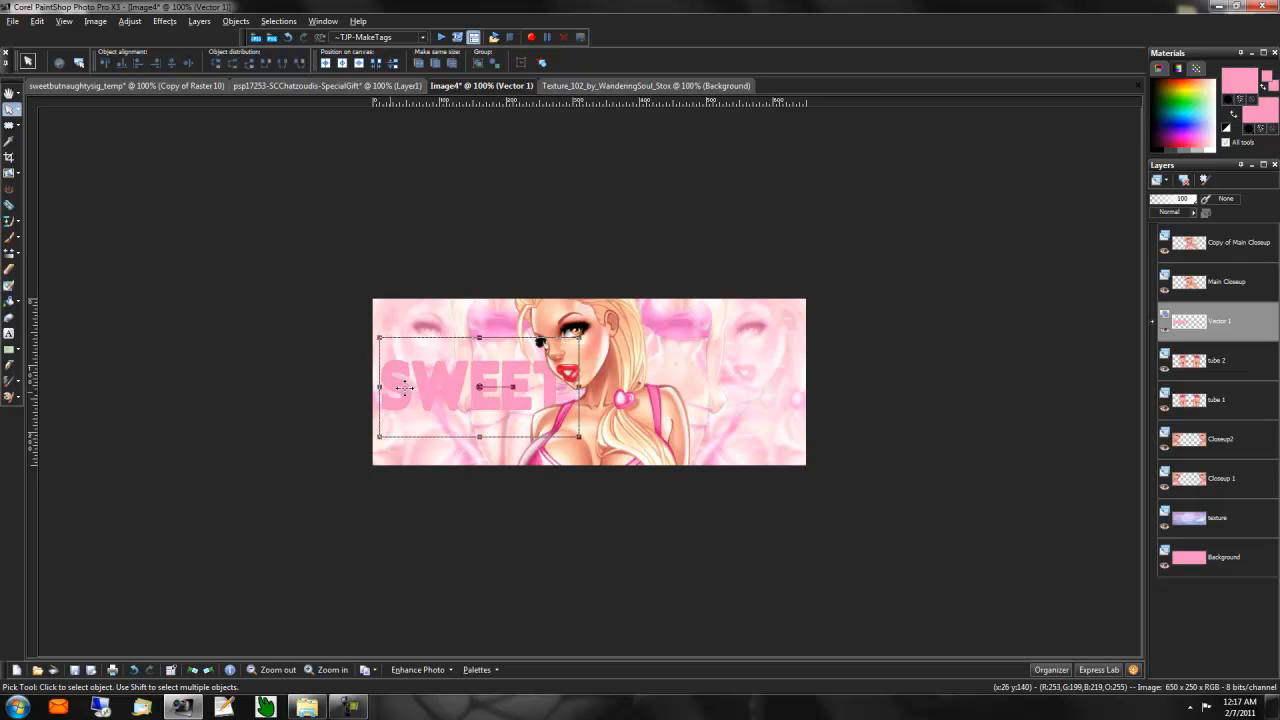
pyautogui.rightClick(1238, 321)
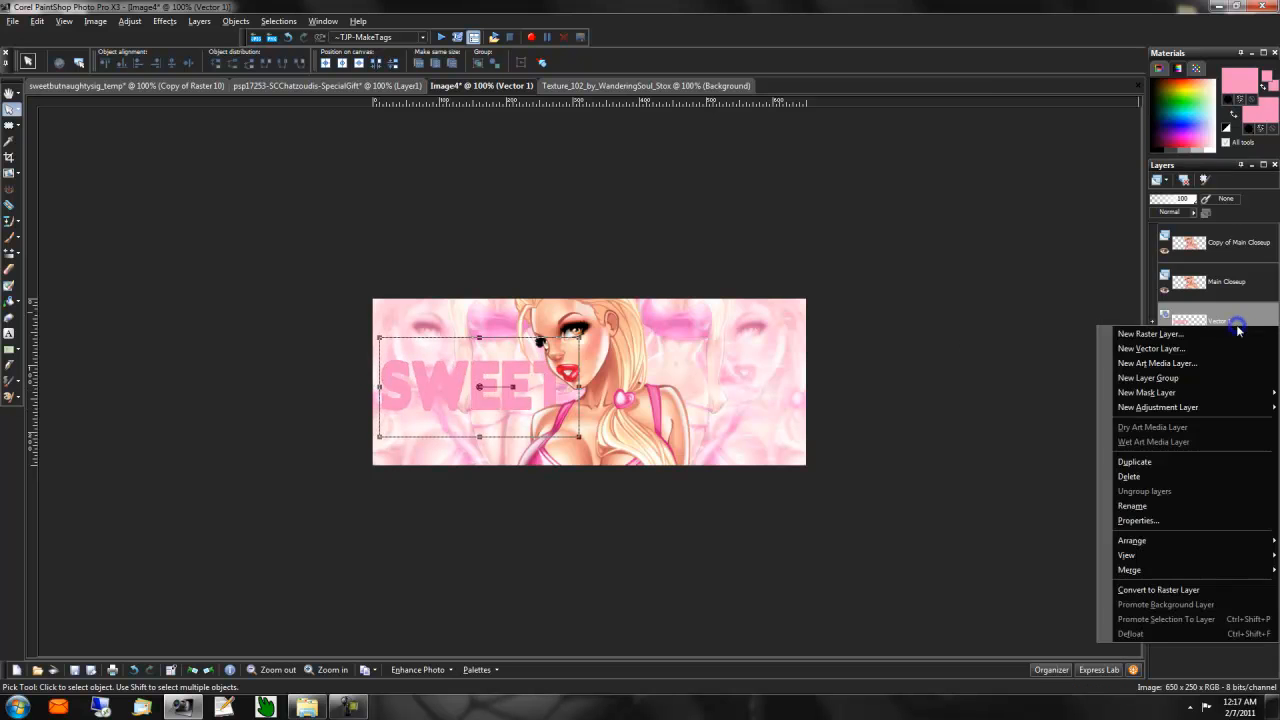
pyautogui.click(1160, 589)
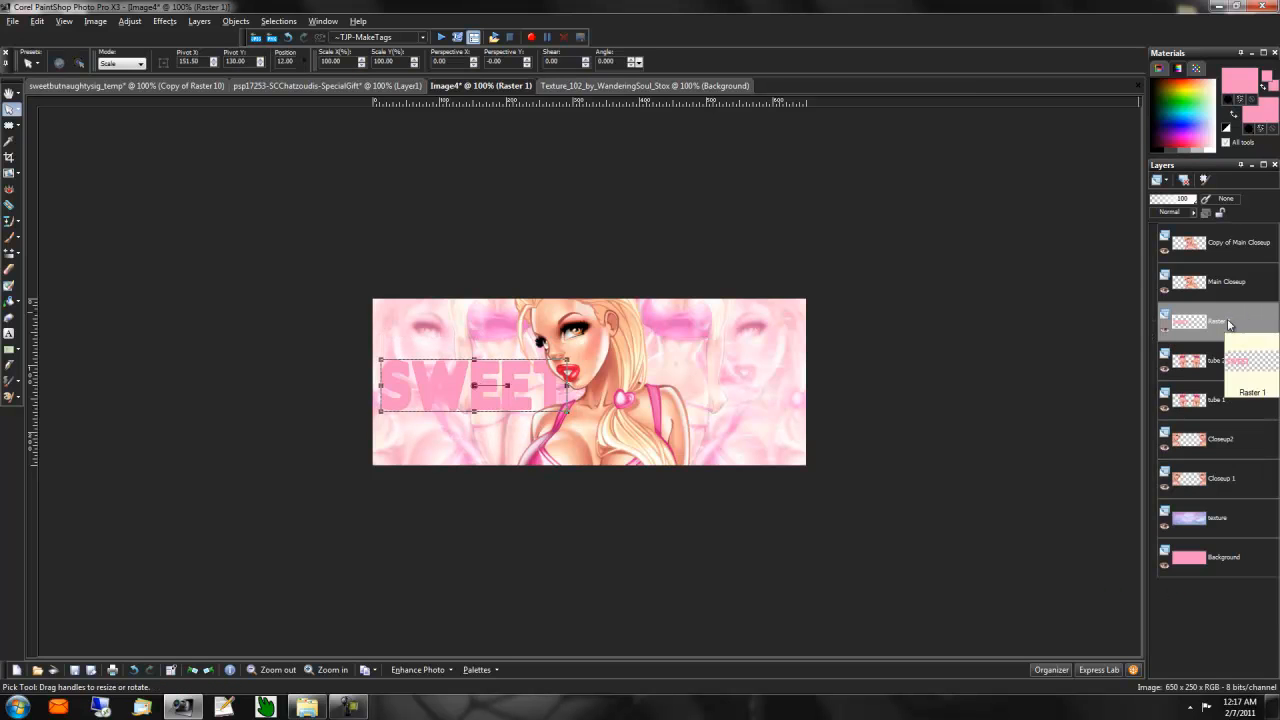
# Step: Duplicate the rasterized SWEET layer and move the copy to the banner's right half with the Move tool
pyautogui.rightClick(1227, 318)
pyautogui.click(1137, 459)
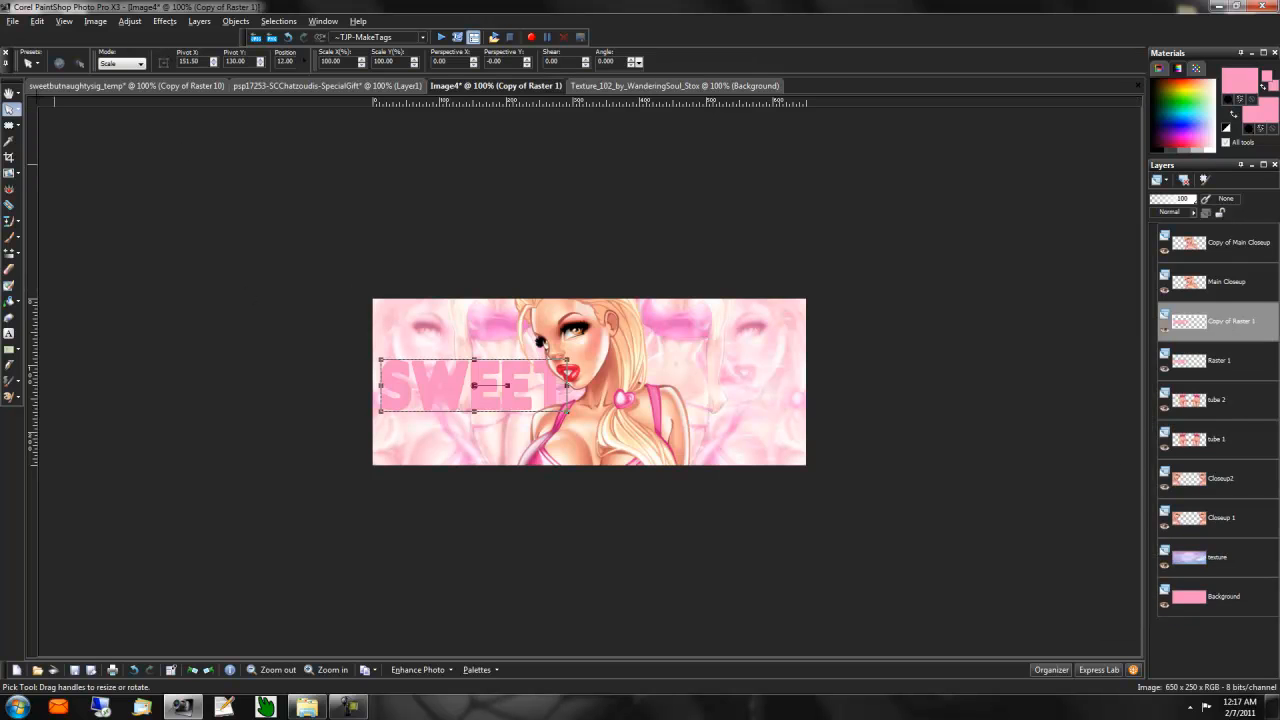
pyautogui.click(17, 126)
pyautogui.moveTo(17, 110)
pyautogui.click(53, 126)
pyautogui.hotkey('ctrl', 'Right')
pyautogui.hotkey('ctrl', 'Right')
pyautogui.hotkey('ctrl', 'Right')
pyautogui.hotkey('ctrl', 'Right')
pyautogui.hotkey('ctrl', 'Right')
pyautogui.hotkey('ctrl', 'Right')
pyautogui.hotkey('ctrl', 'Right')
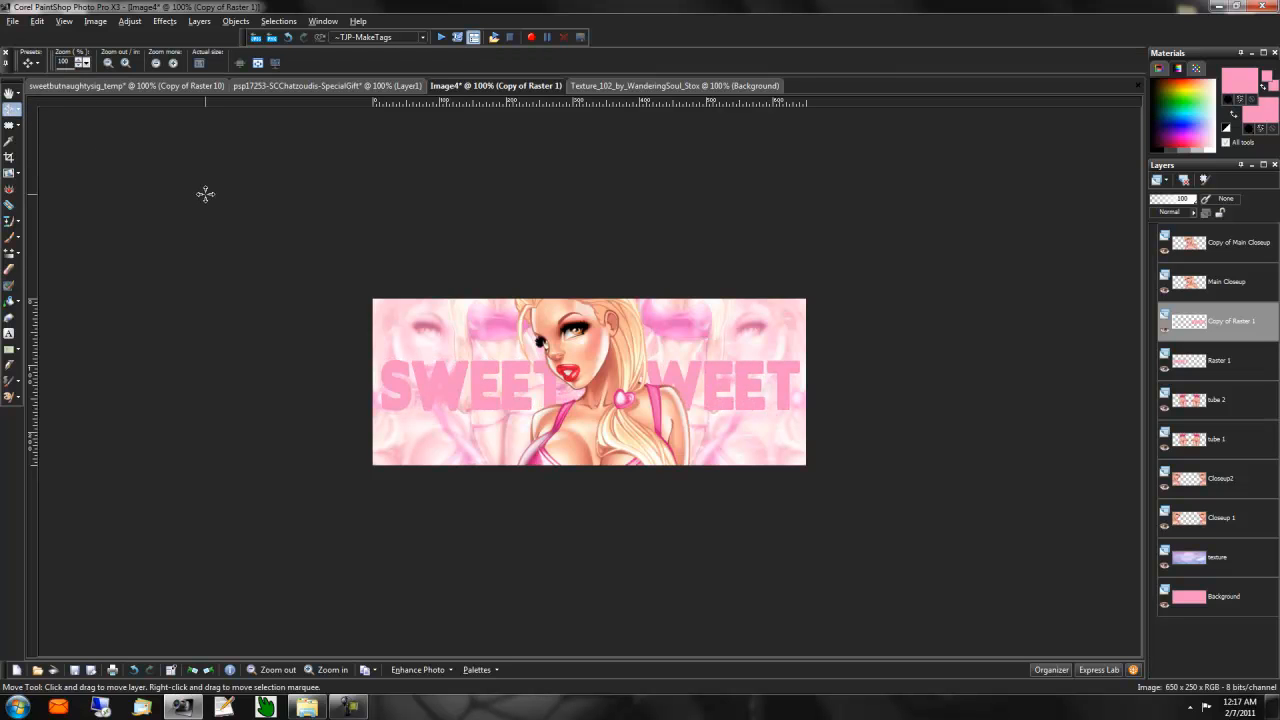
pyautogui.hotkey('ctrl', 'Right')
# Step: Nudge the copied SWEET text left towards the close-up and slightly up
pyautogui.press('Left')
pyautogui.press('Left')
pyautogui.press('Left')
pyautogui.press('Left')
pyautogui.press('Left')
pyautogui.press('Left')
pyautogui.press('Left')
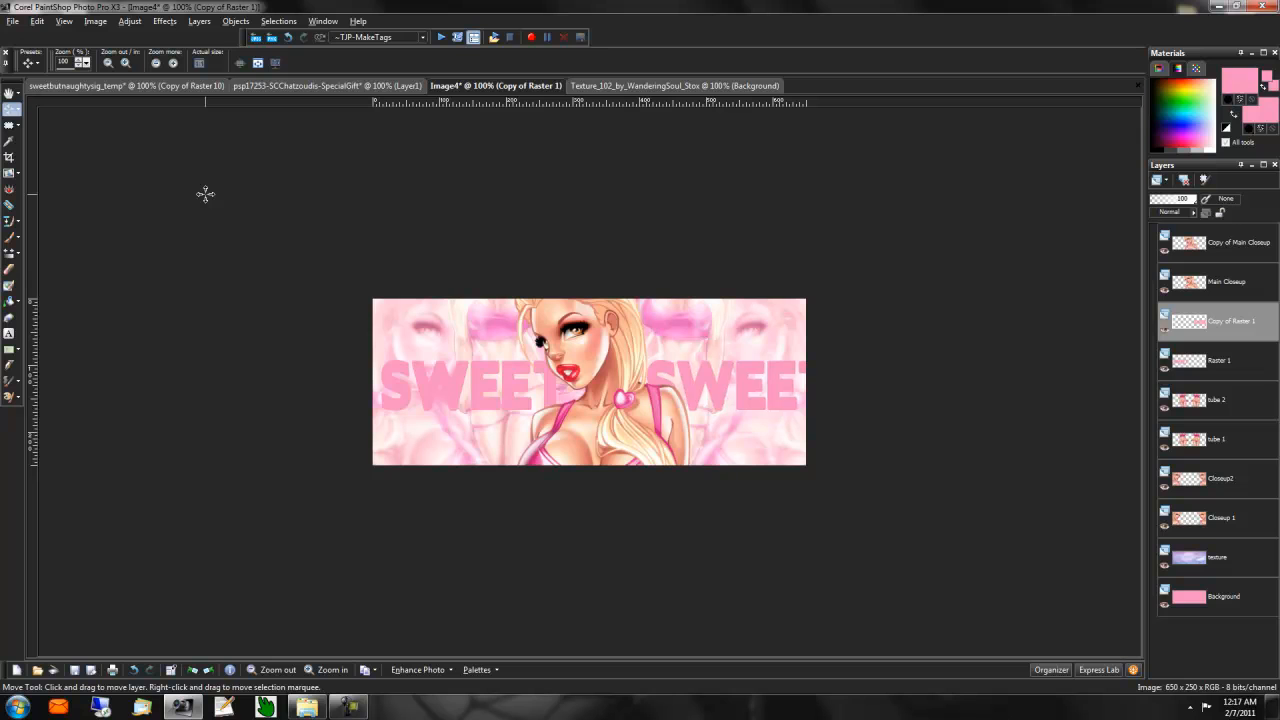
pyautogui.press('Left')
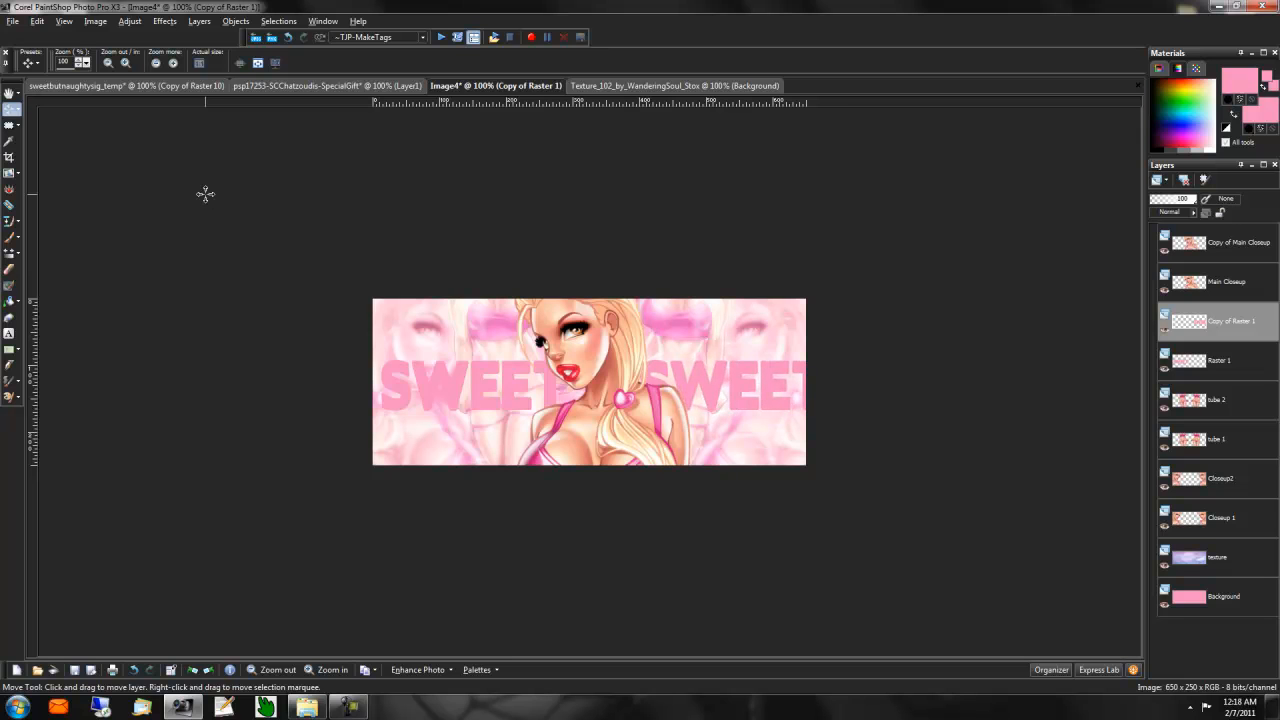
pyautogui.press('Left')
pyautogui.press('Up')
pyautogui.press('Up')
pyautogui.press('Up')
pyautogui.press('Up')
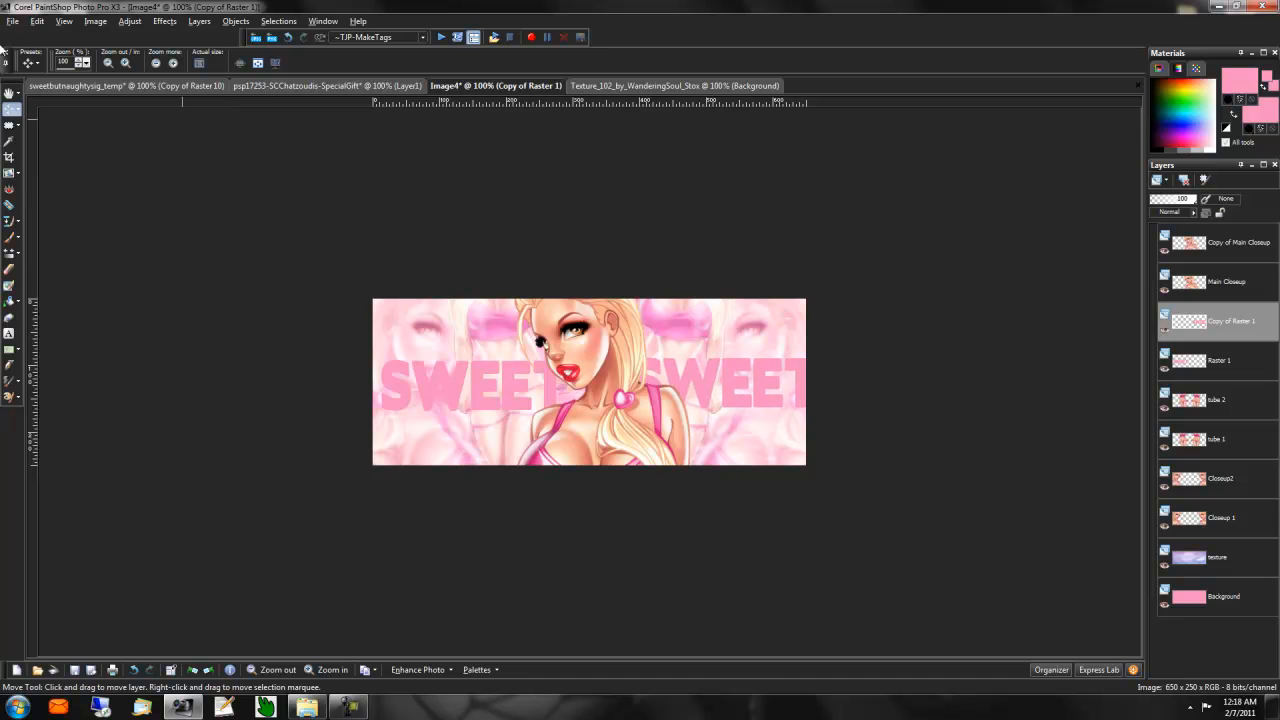
# Step: Narrow the copied SWEET text to about 88% width so it fits inside the banner's right edge
pyautogui.click(17, 108)
pyautogui.click(48, 109)
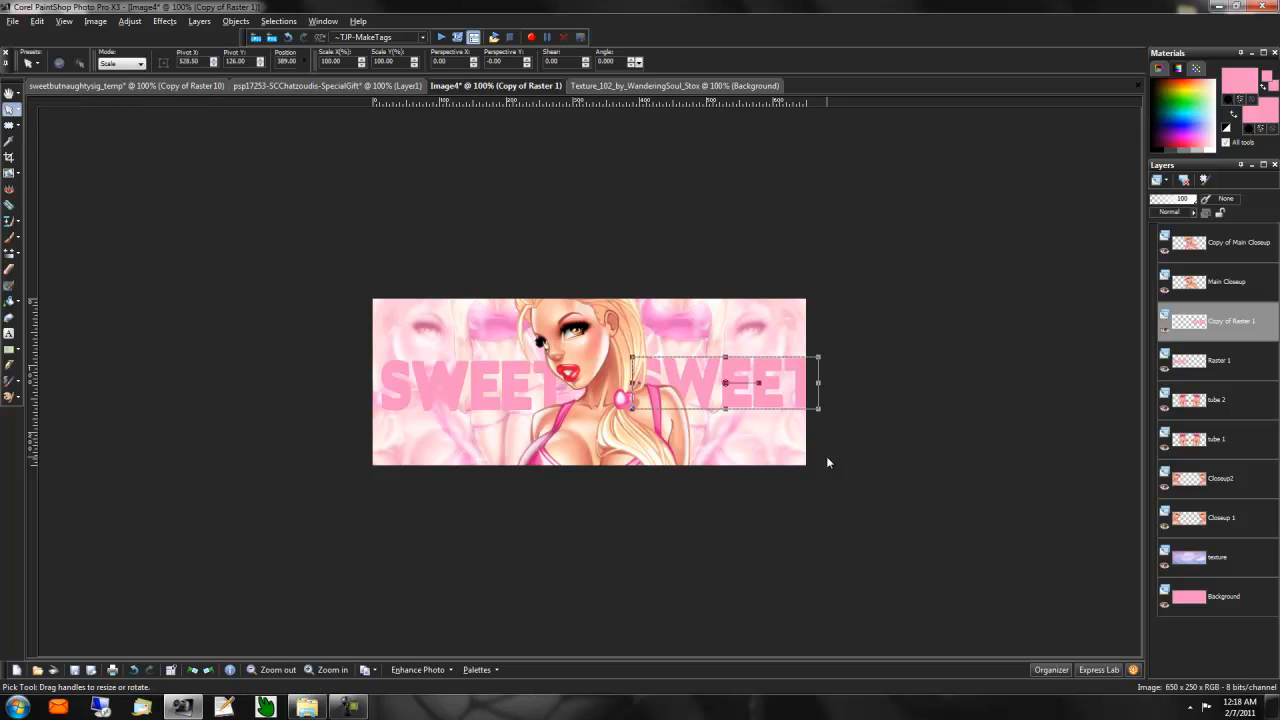
pyautogui.moveTo(819, 381); pyautogui.dragTo(797, 385)
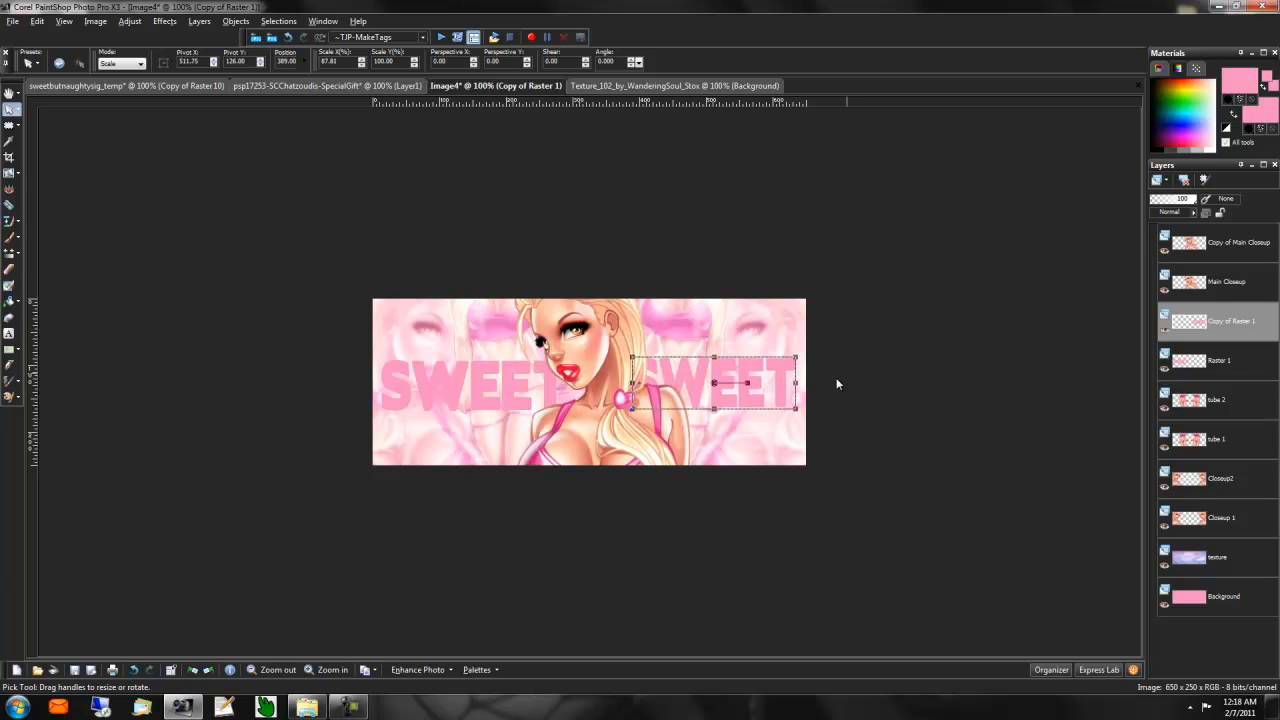
pyautogui.click(19, 109)
pyautogui.click(71, 126)
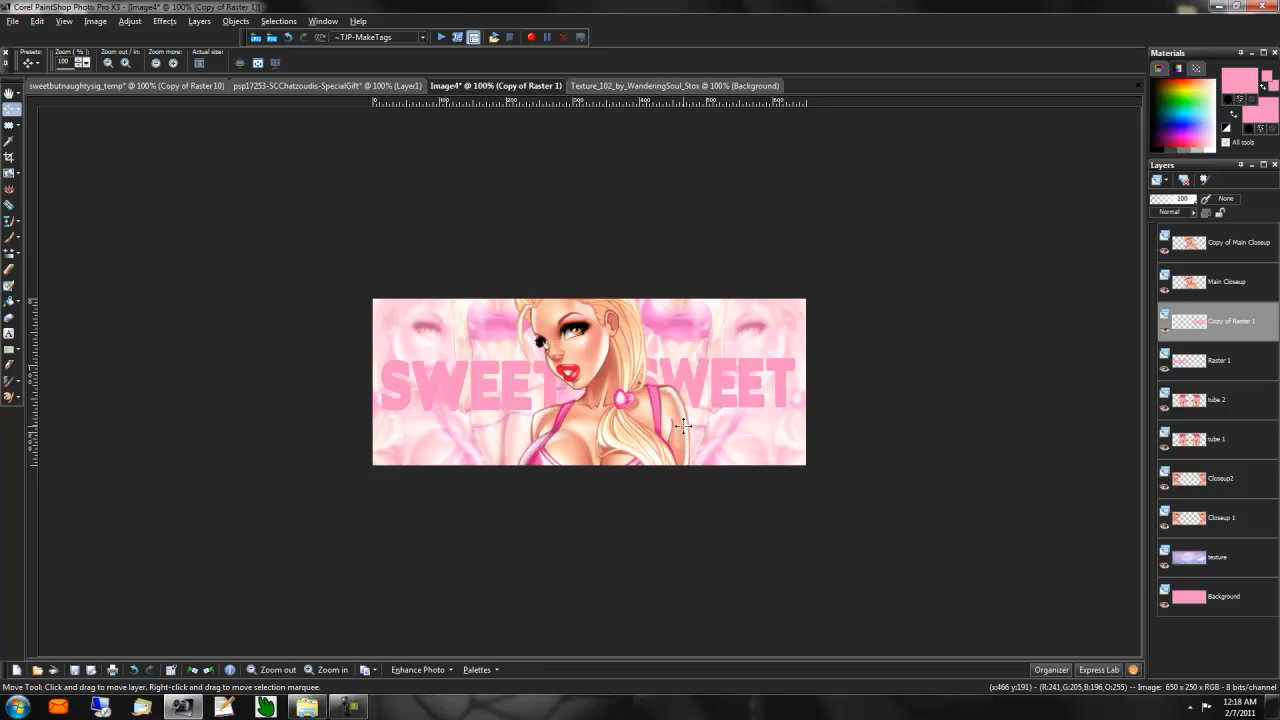
# Step: Merge the copied SWEET layer down into Raster 1
pyautogui.rightClick(1241, 342)
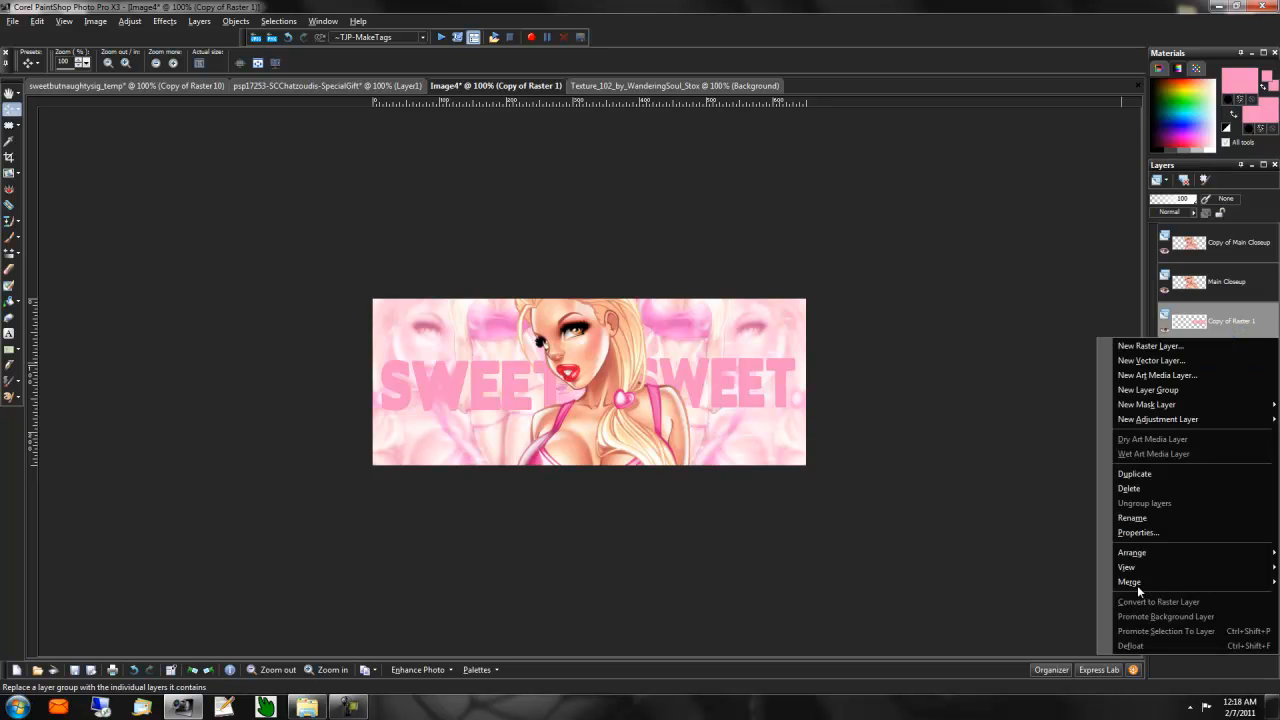
pyautogui.moveTo(1136, 585)
pyautogui.click(1045, 585)
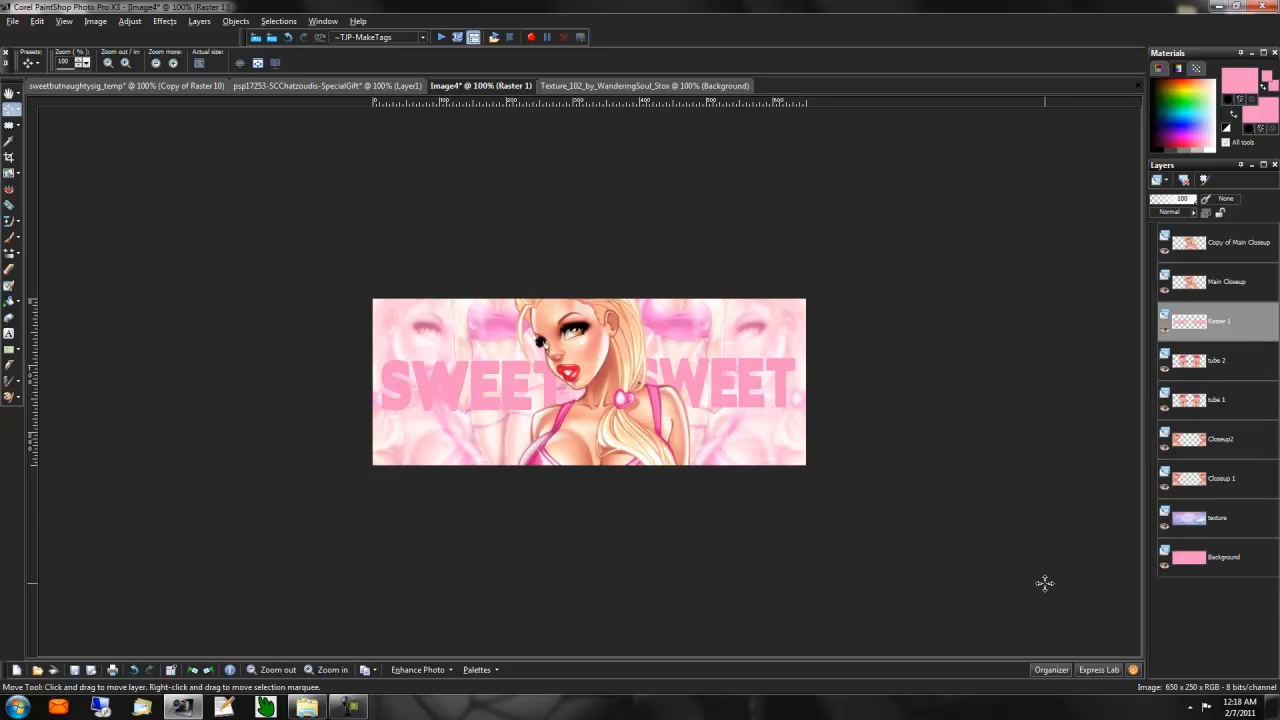
# Step: Duplicate the Closeup 1 layer and place the copy directly above the SWEET text layer, Raster 1
pyautogui.click(1220, 485)
pyautogui.rightClick(1220, 485)
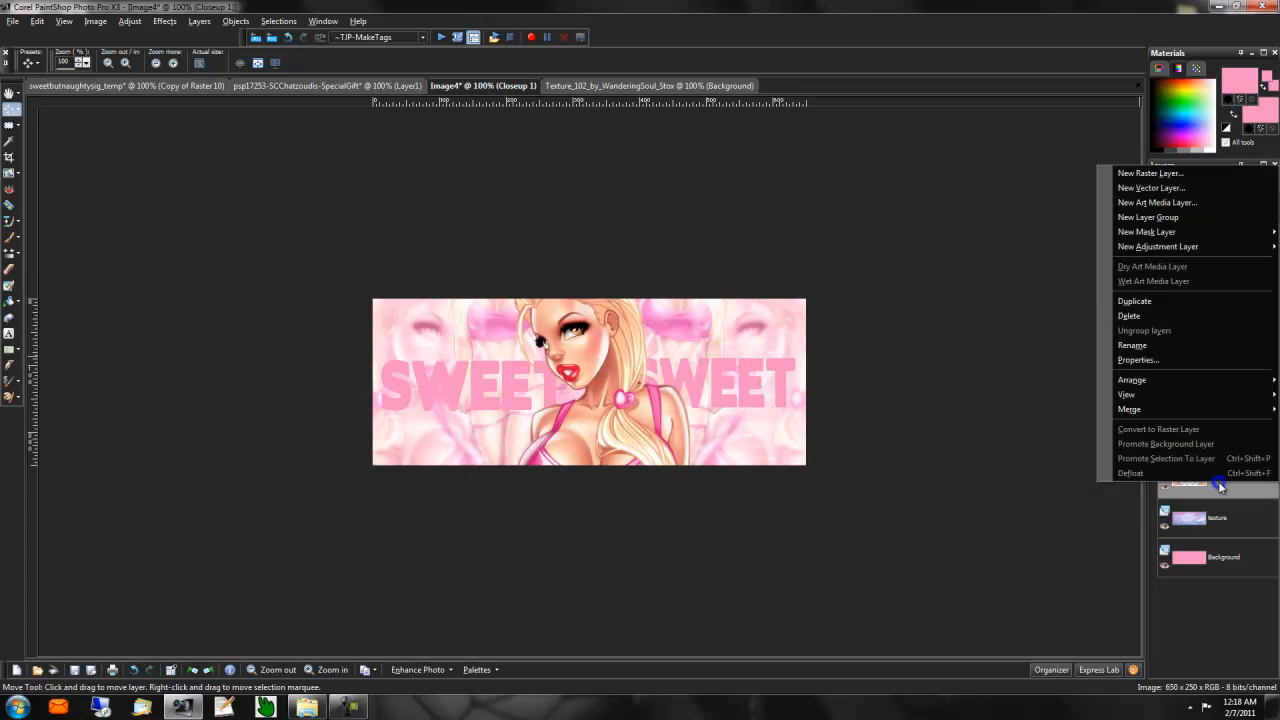
pyautogui.click(1137, 303)
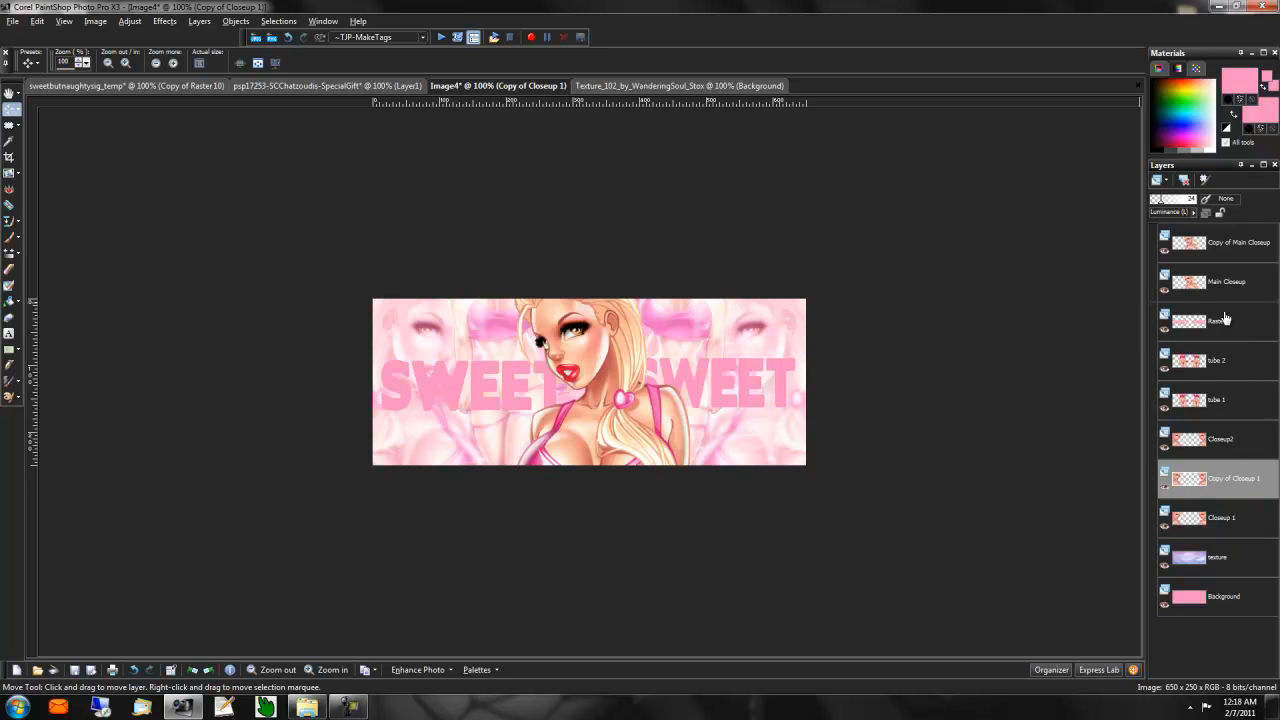
pyautogui.moveTo(1225, 318); pyautogui.dragTo(1223, 310)
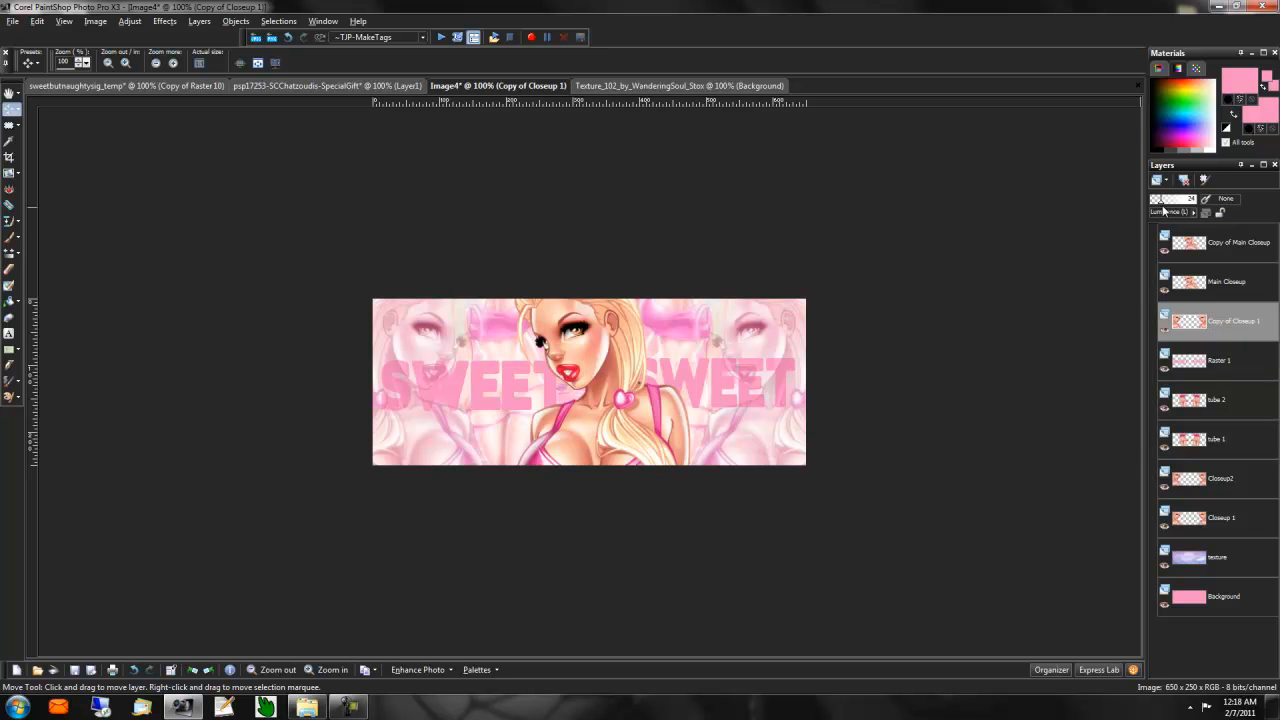
# Step: Set the copy of Closeup 1 to 100 opacity and Normal blend mode
pyautogui.moveTo(1162, 203); pyautogui.dragTo(1203, 208)
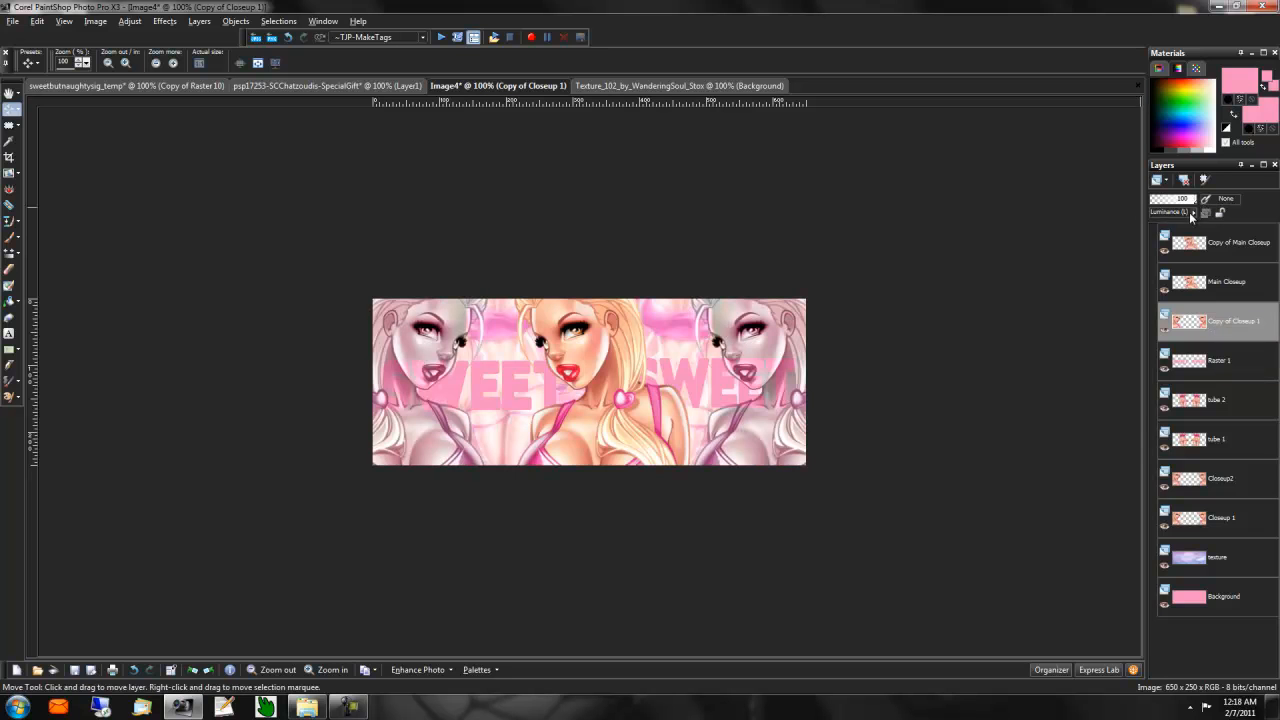
pyautogui.click(1192, 213)
pyautogui.click(1183, 114)
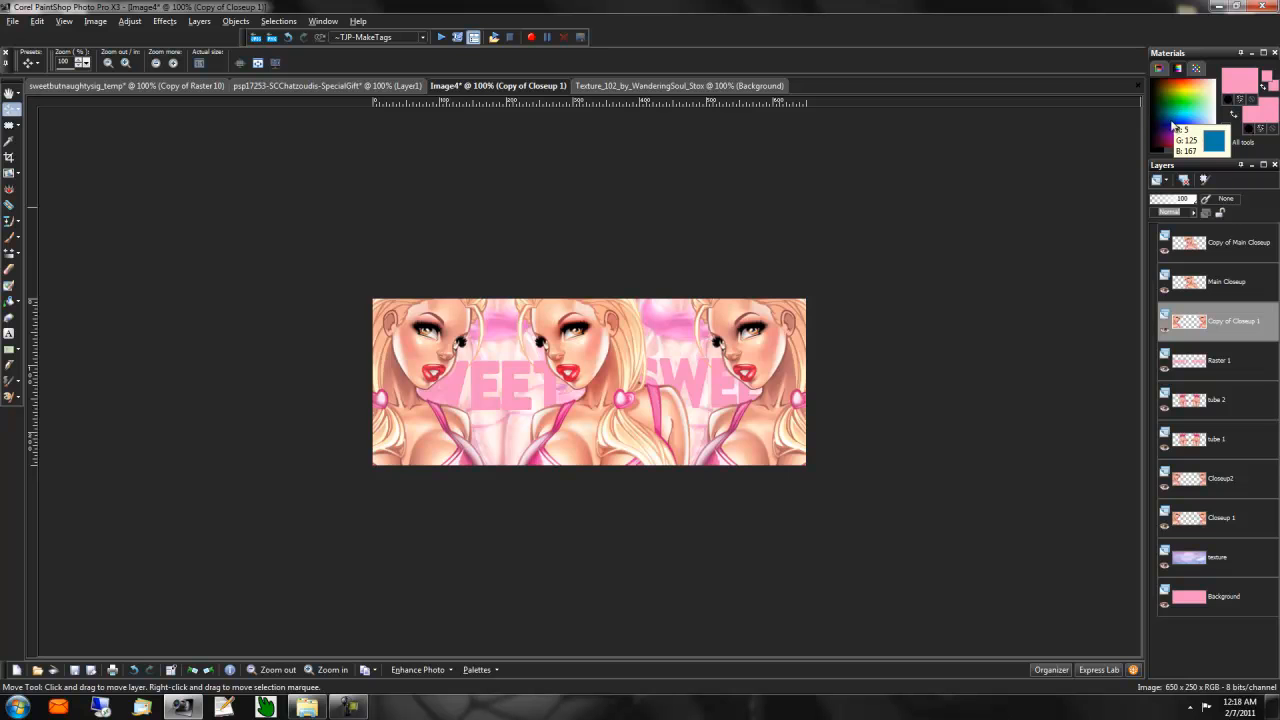
# Step: Duplicate the tube 1 layer, place the copy above the copy of Closeup 1 and set its opacity to 100
pyautogui.click(1218, 442)
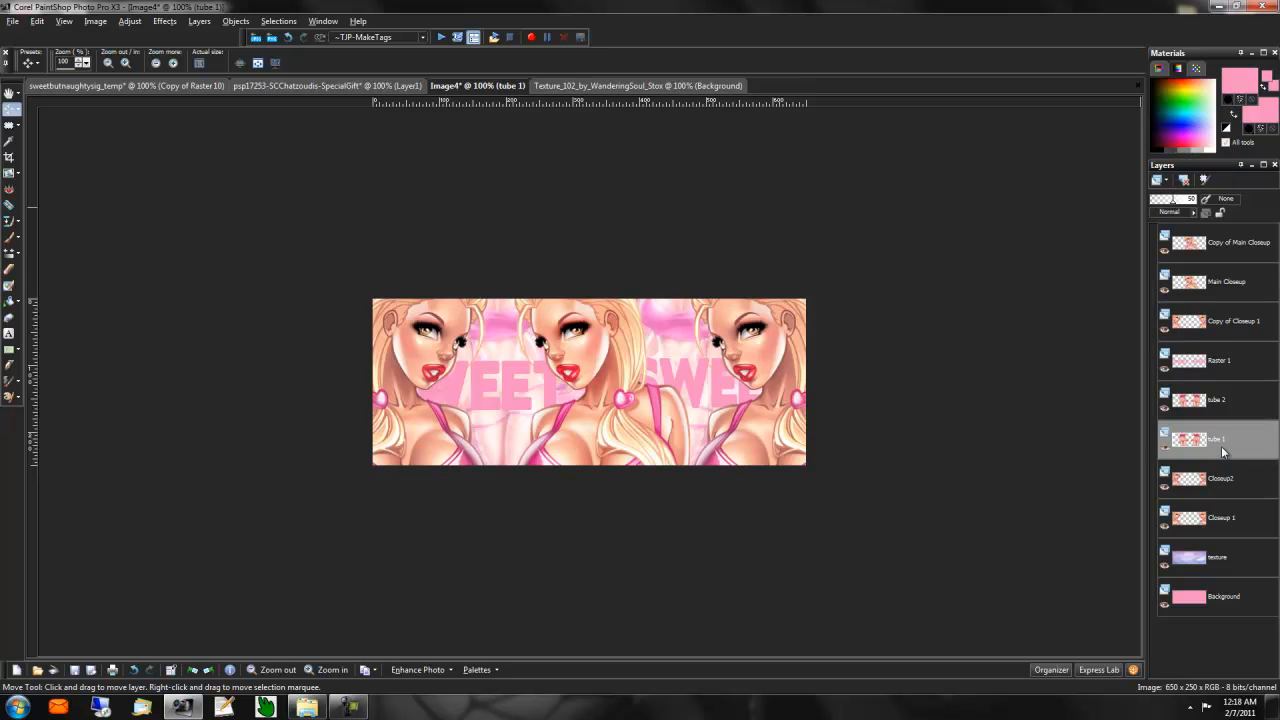
pyautogui.rightClick(1222, 448)
pyautogui.click(1140, 266)
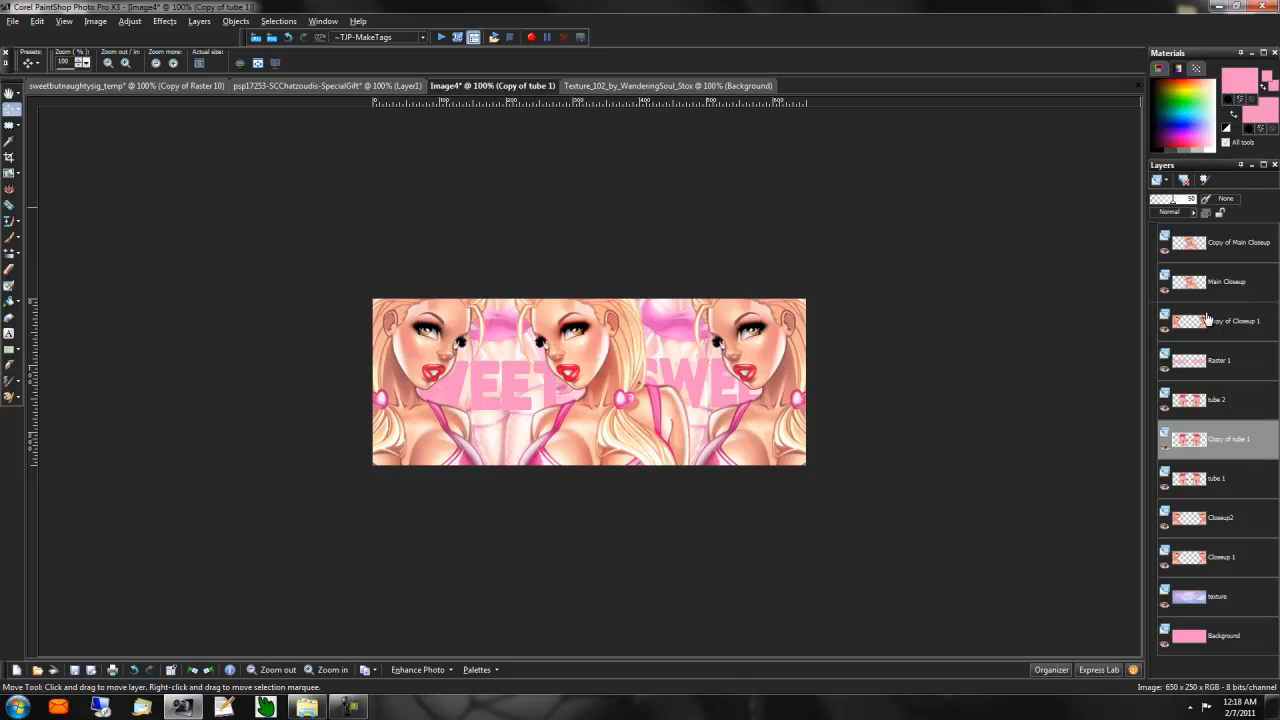
pyautogui.moveTo(1208, 318); pyautogui.dragTo(1208, 319)
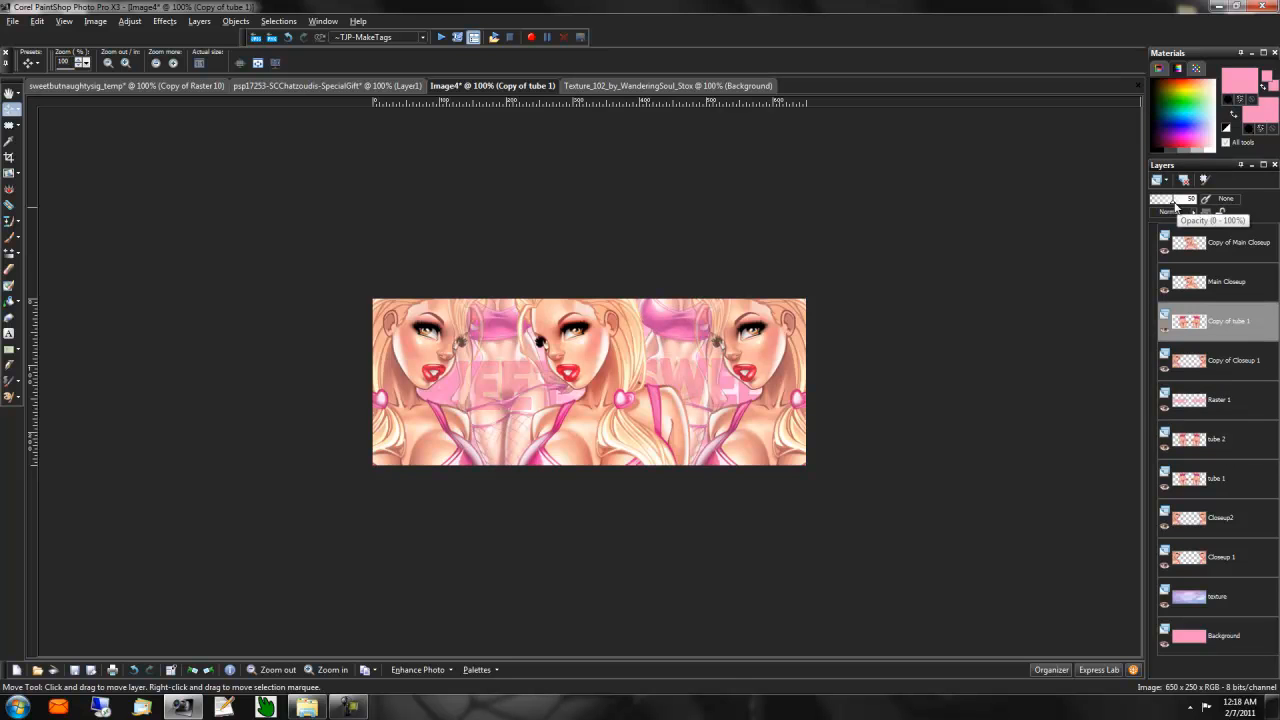
pyautogui.click(1197, 208)
# Step: Merge the copy of tube 1 down into the copy of Closeup 1 and rename the merged layer TEXT 1
pyautogui.rightClick(1218, 336)
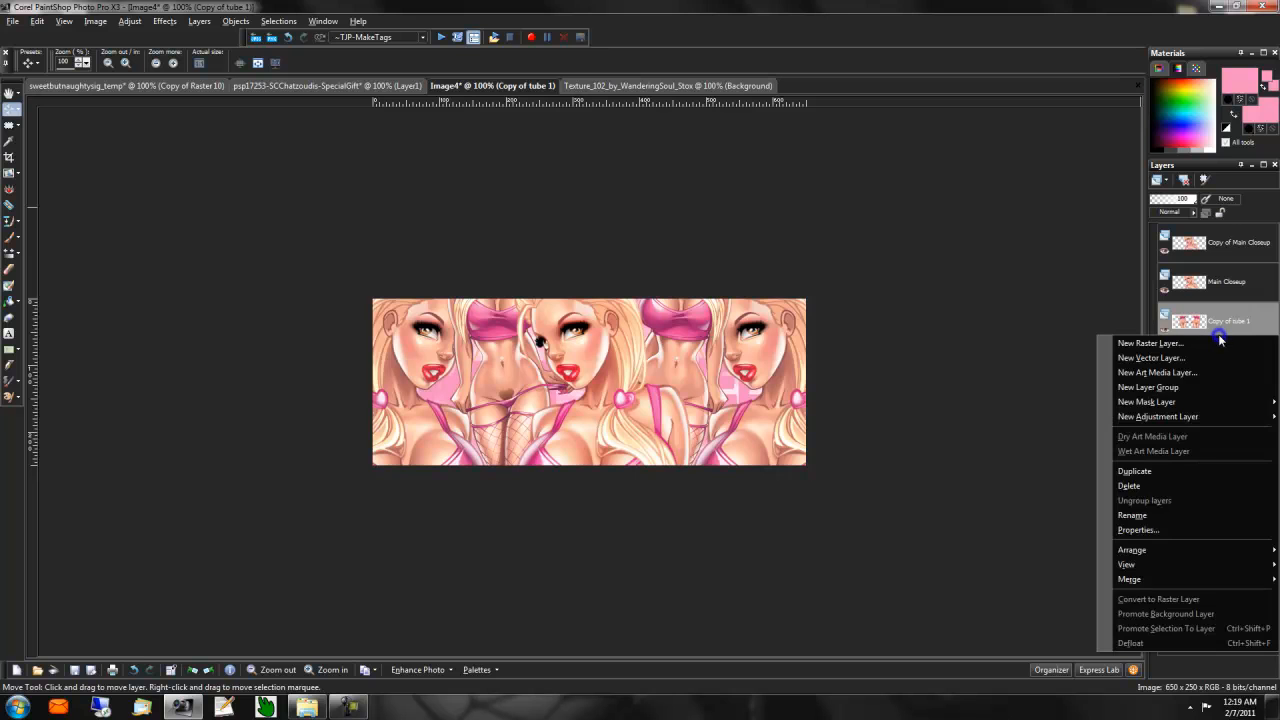
pyautogui.moveTo(1130, 579)
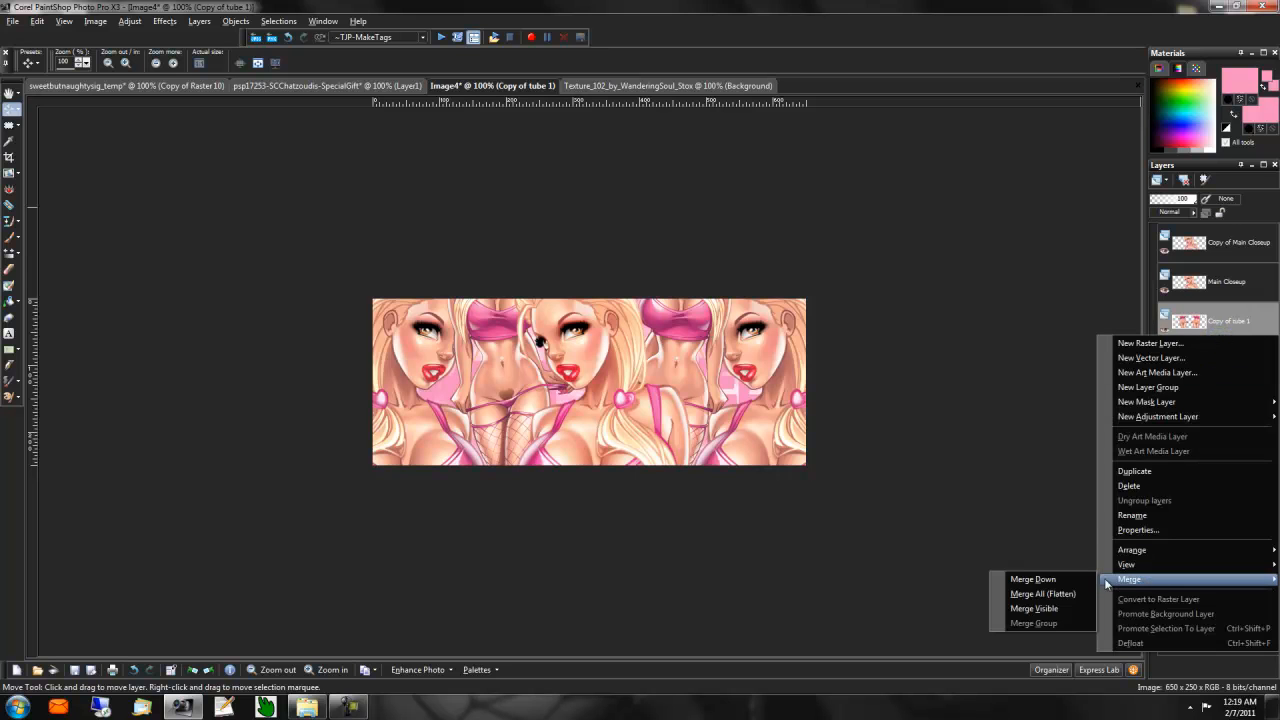
pyautogui.click(1087, 583)
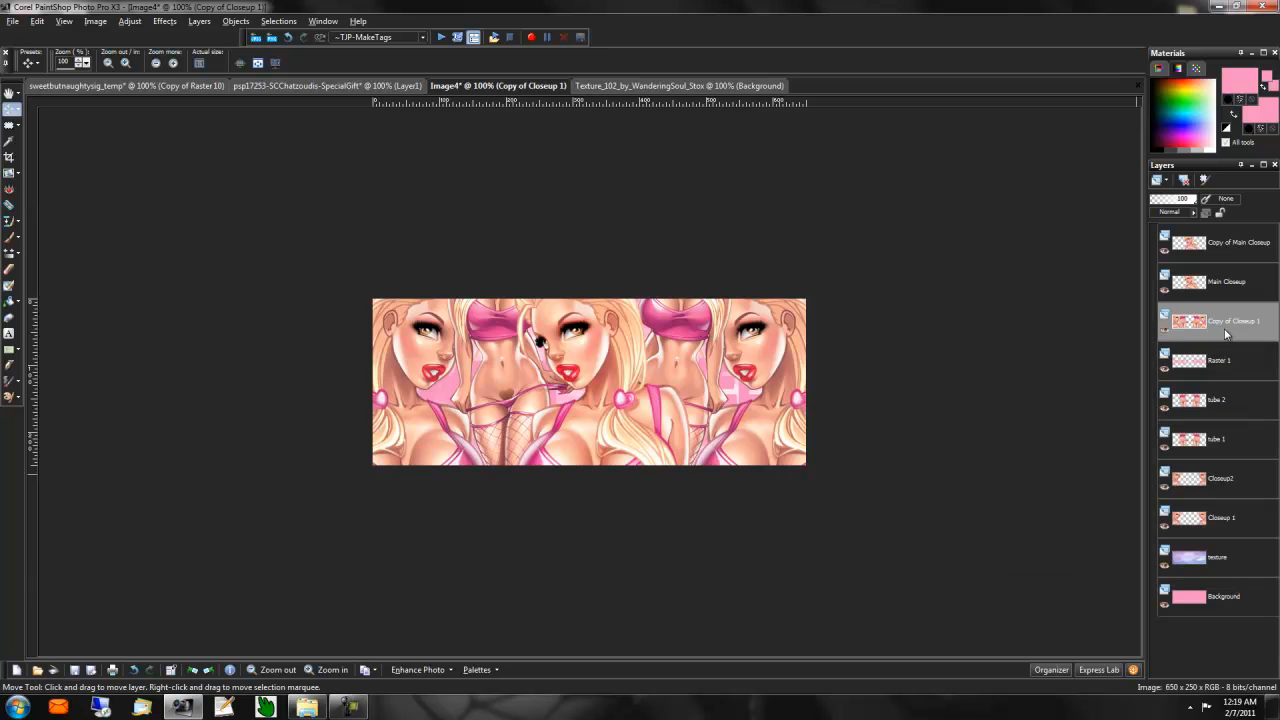
pyautogui.moveTo(1226, 334)
pyautogui.rightClick(1215, 321)
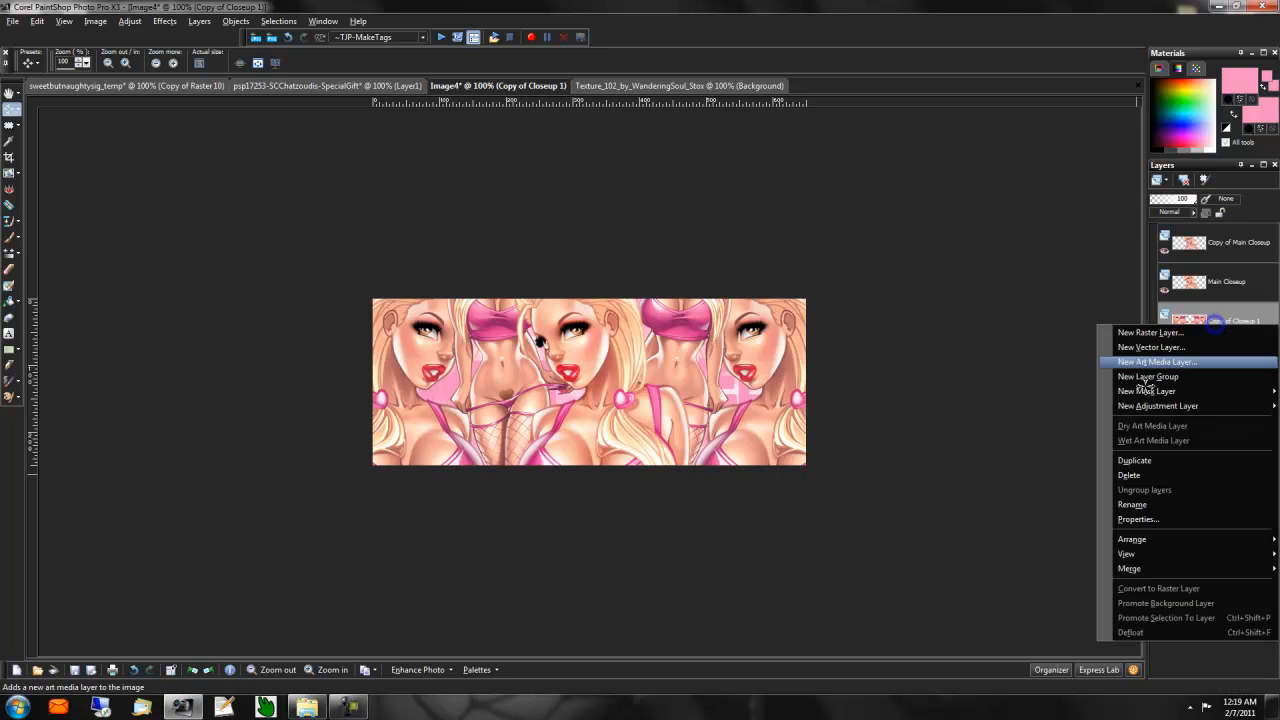
pyautogui.click(1131, 504)
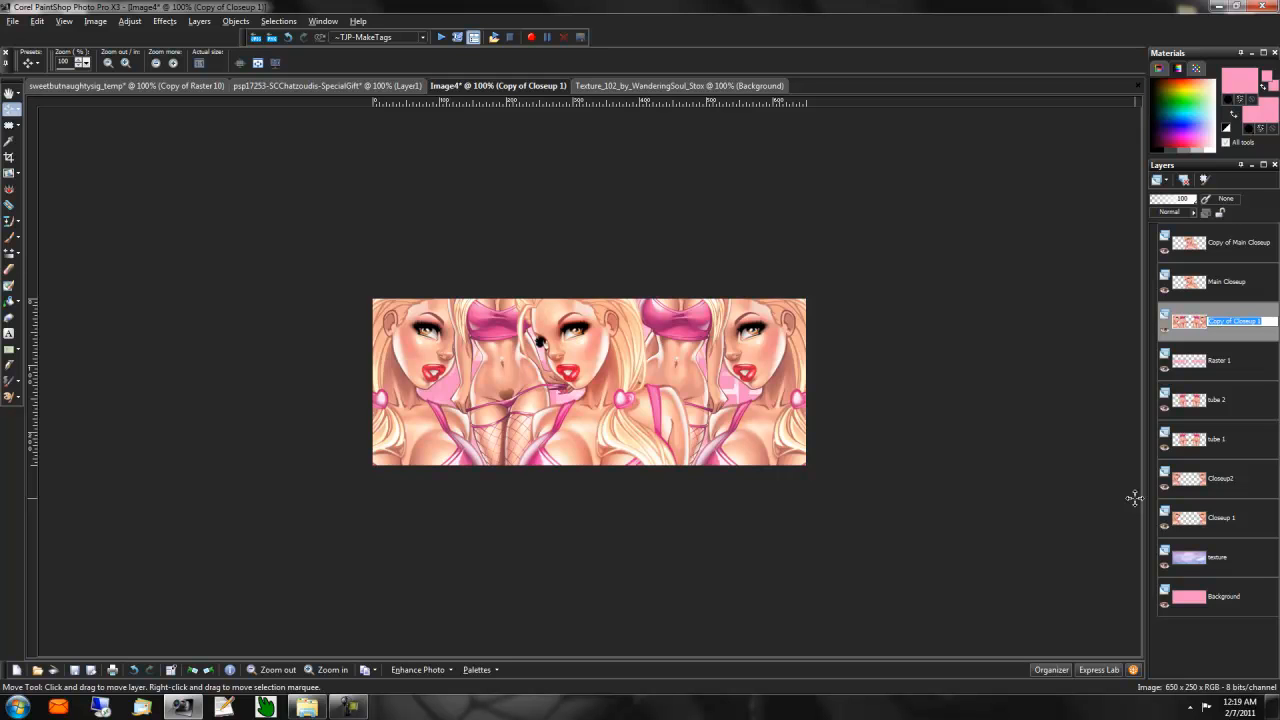
pyautogui.write('Ti')
pyautogui.write('XT 1')
# Step: Select the outlines of the SWEET lettering on Raster 1 by floating and defloating its contents
pyautogui.click(1259, 366)
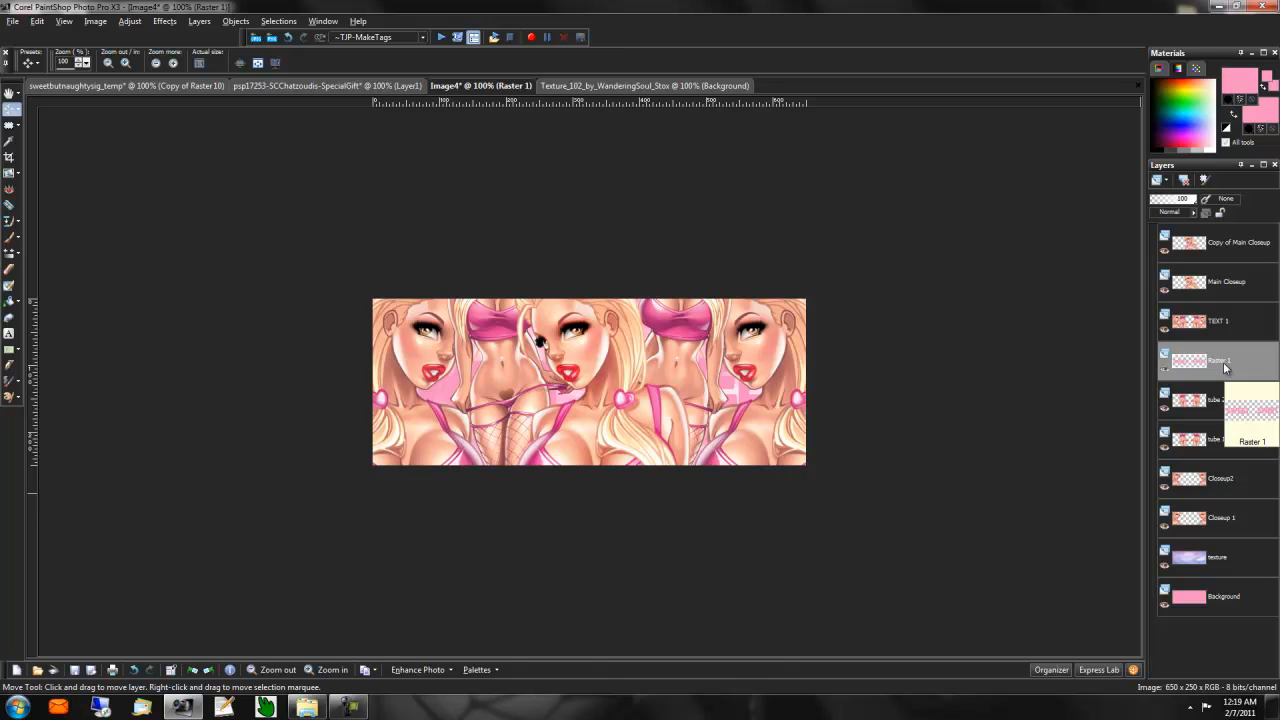
pyautogui.hotkey('ctrl', 'a')
pyautogui.hotkey('ctrl', 'f')
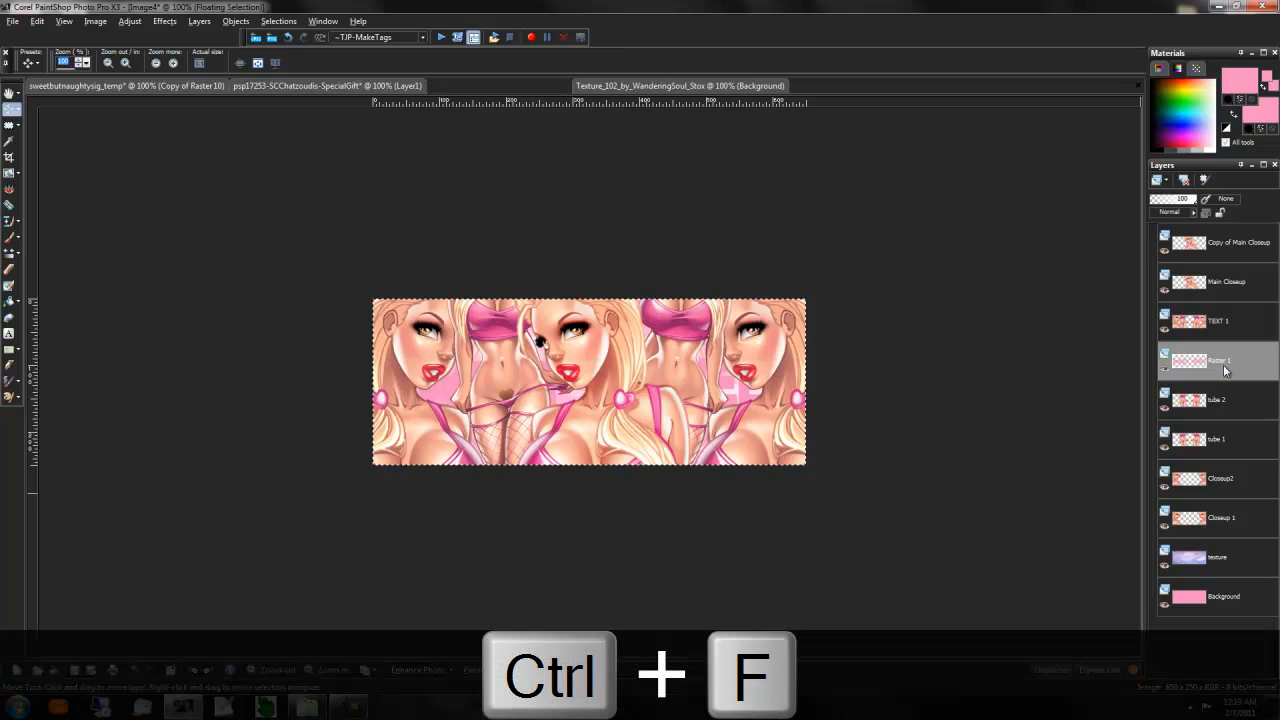
pyautogui.hotkey('ctrl', 'shift', 'f')
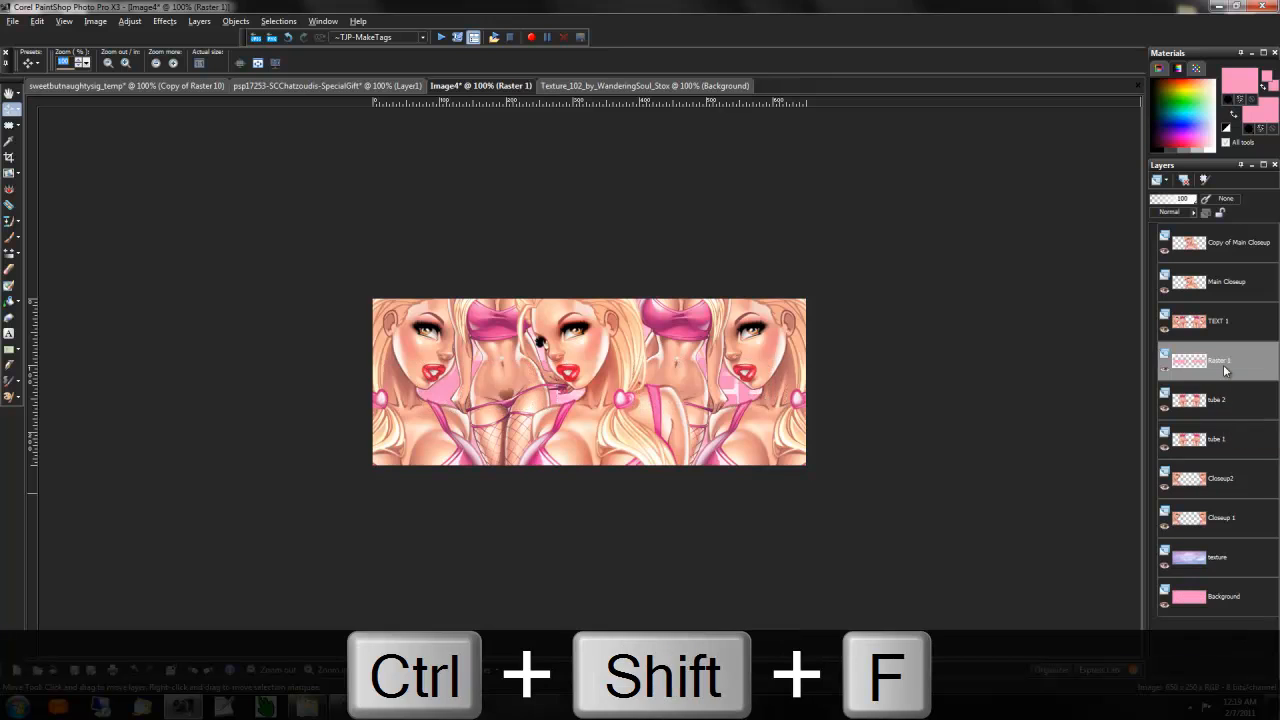
# Step: Invert the lettering selection, delete the TEXT 1 artwork outside the letters and clear the selection
pyautogui.click(1231, 327)
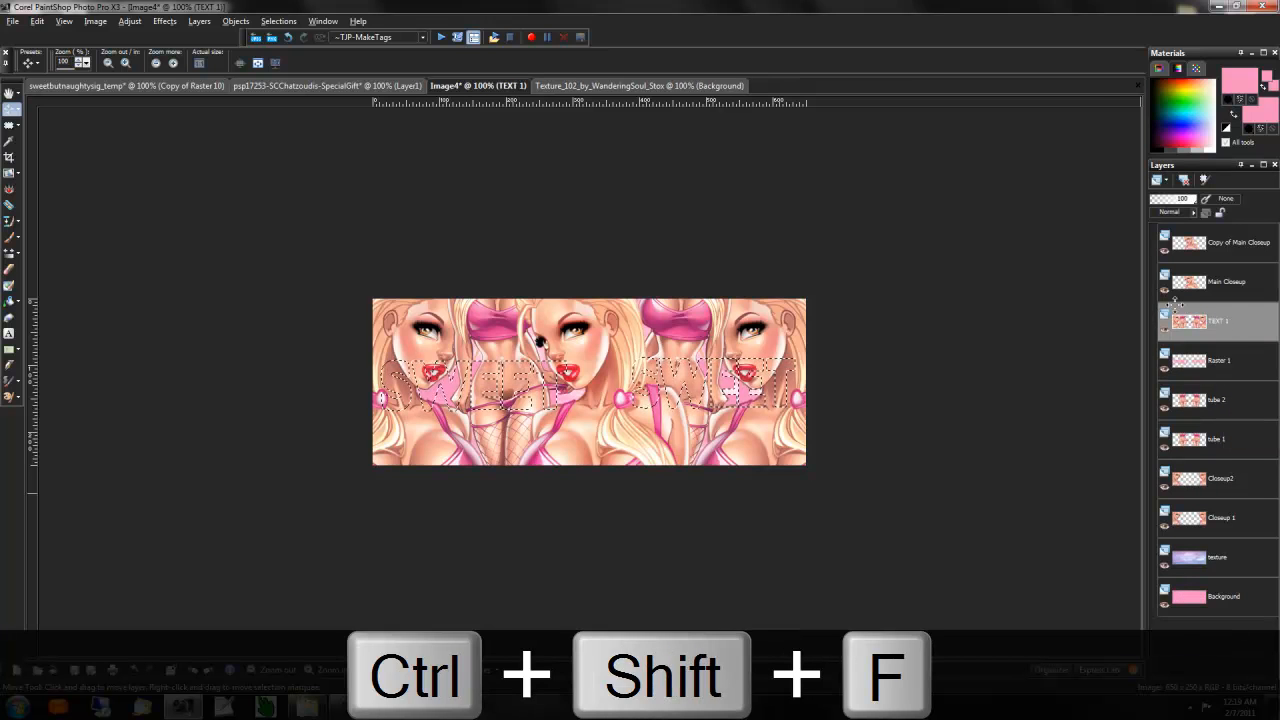
pyautogui.hotkey('ctrl', 'shift', 'i')
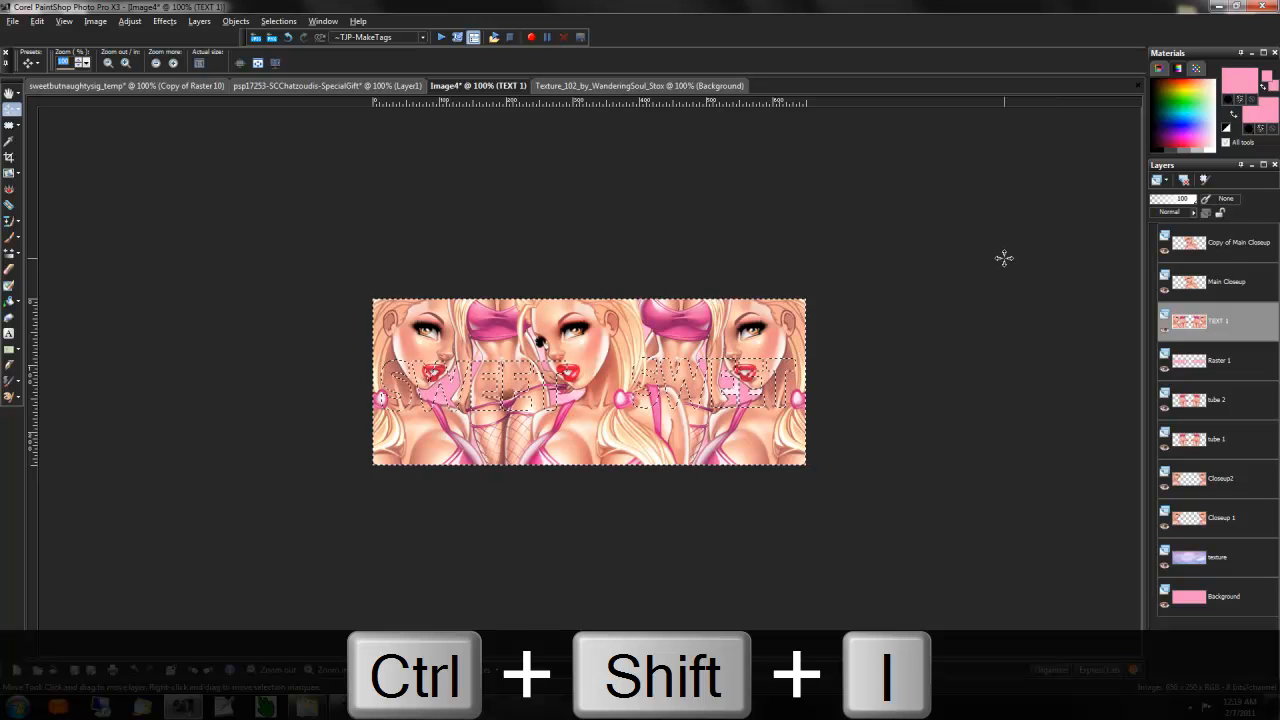
pyautogui.press('Delete')
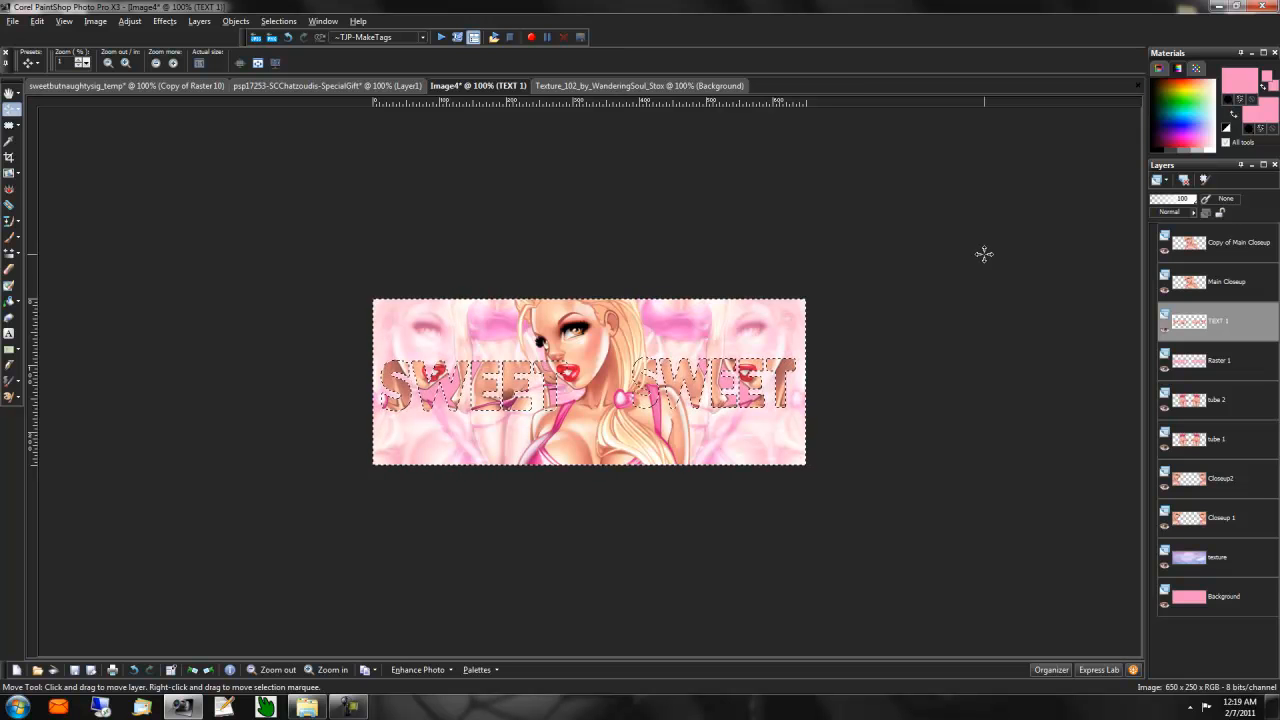
pyautogui.hotkey('ctrl', 'd')
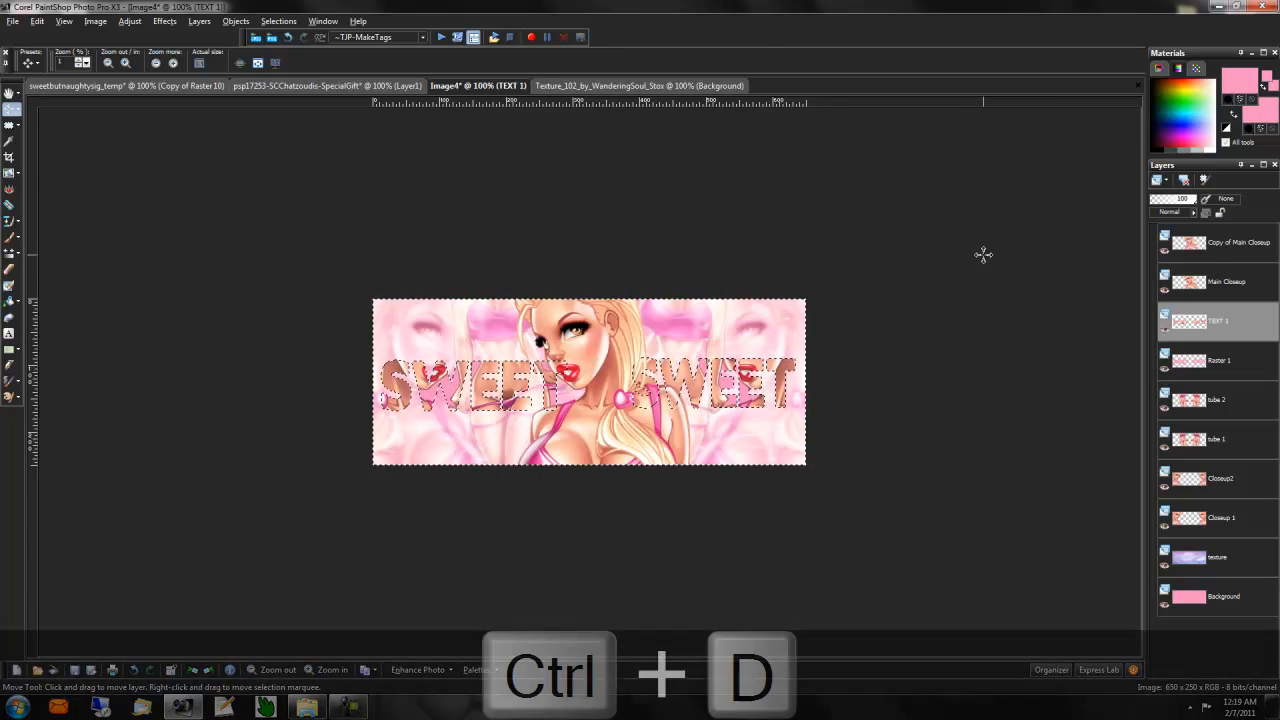
# Step: Duplicate the TEXT 1 layer and rename the copy TEXT 2
pyautogui.rightClick(1207, 334)
pyautogui.click(1160, 470)
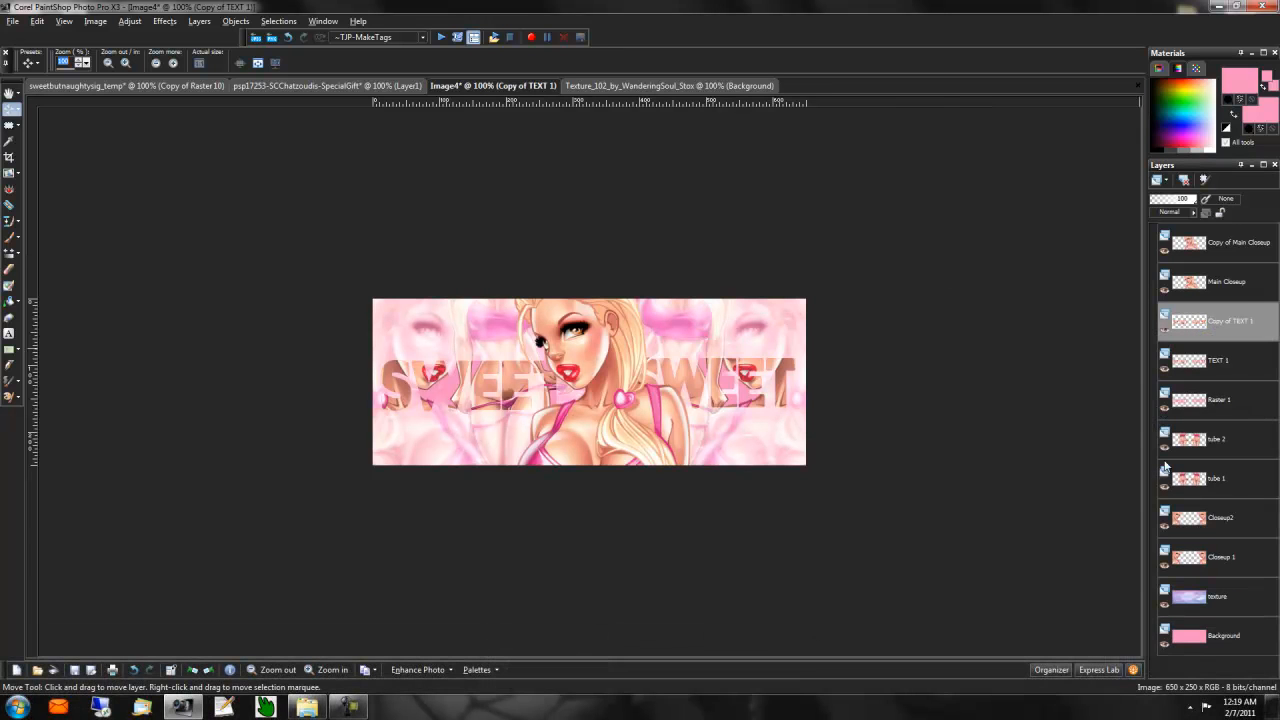
pyautogui.rightClick(1240, 326)
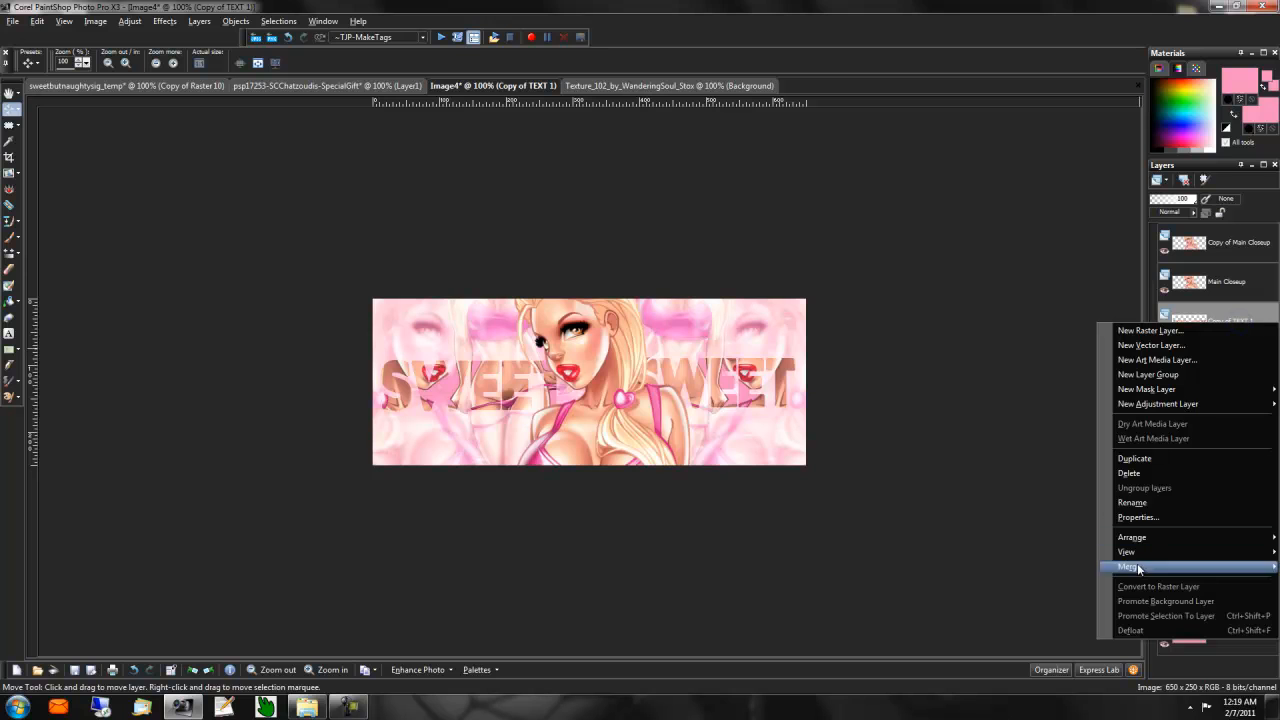
pyautogui.click(1131, 503)
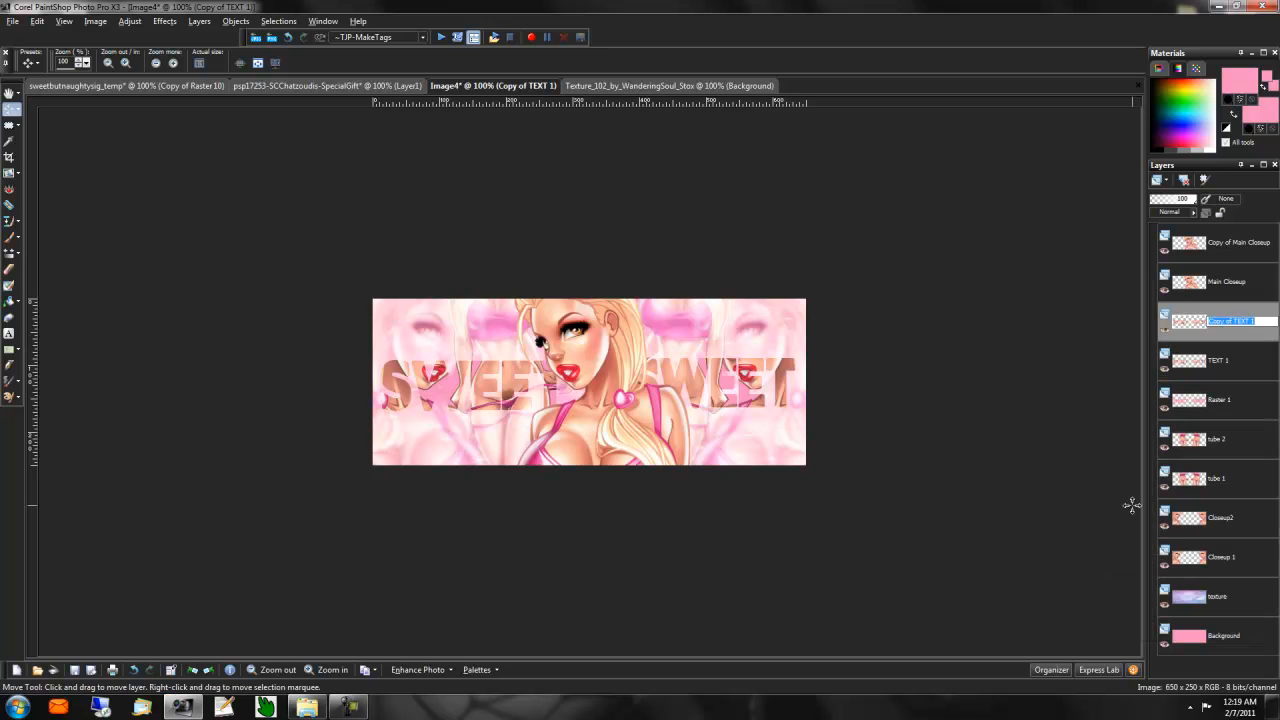
pyautogui.write('TEXT 2')
pyautogui.press('Return')
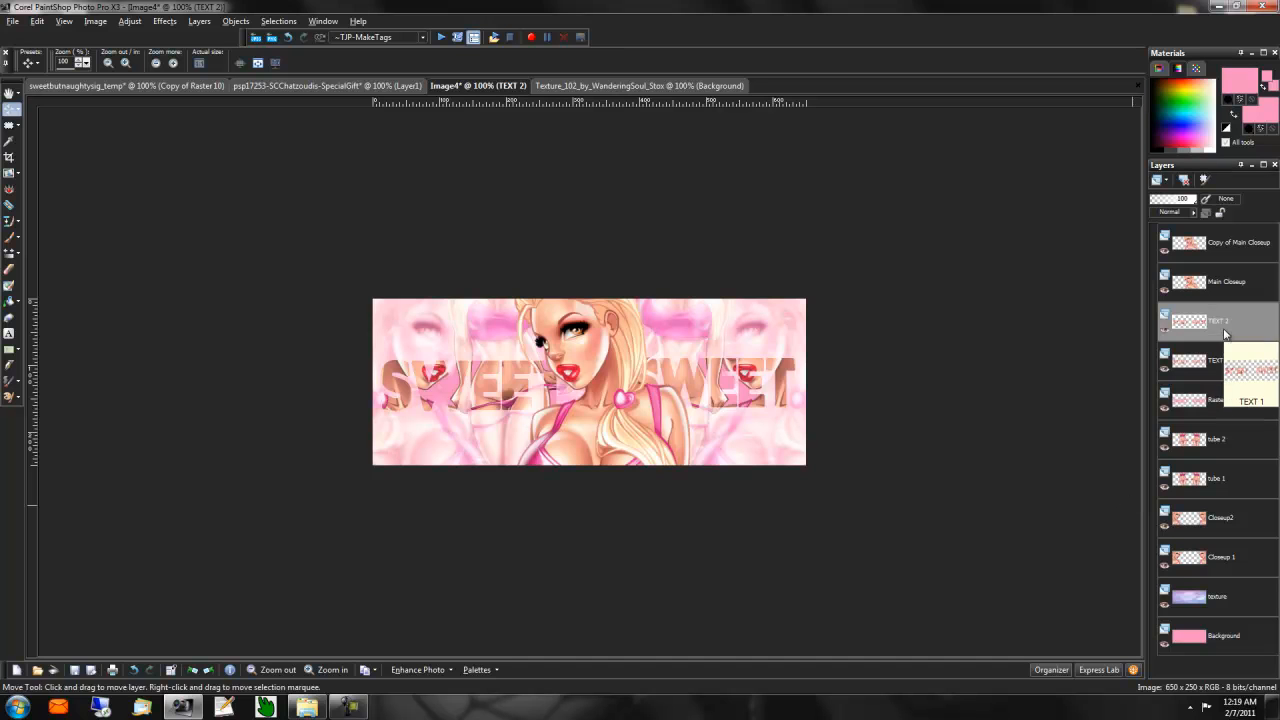
# Step: Set the blend mode of the TEXT 2 layer to Screen and of the TEXT 1 layer to Overlay
pyautogui.click(1182, 212)
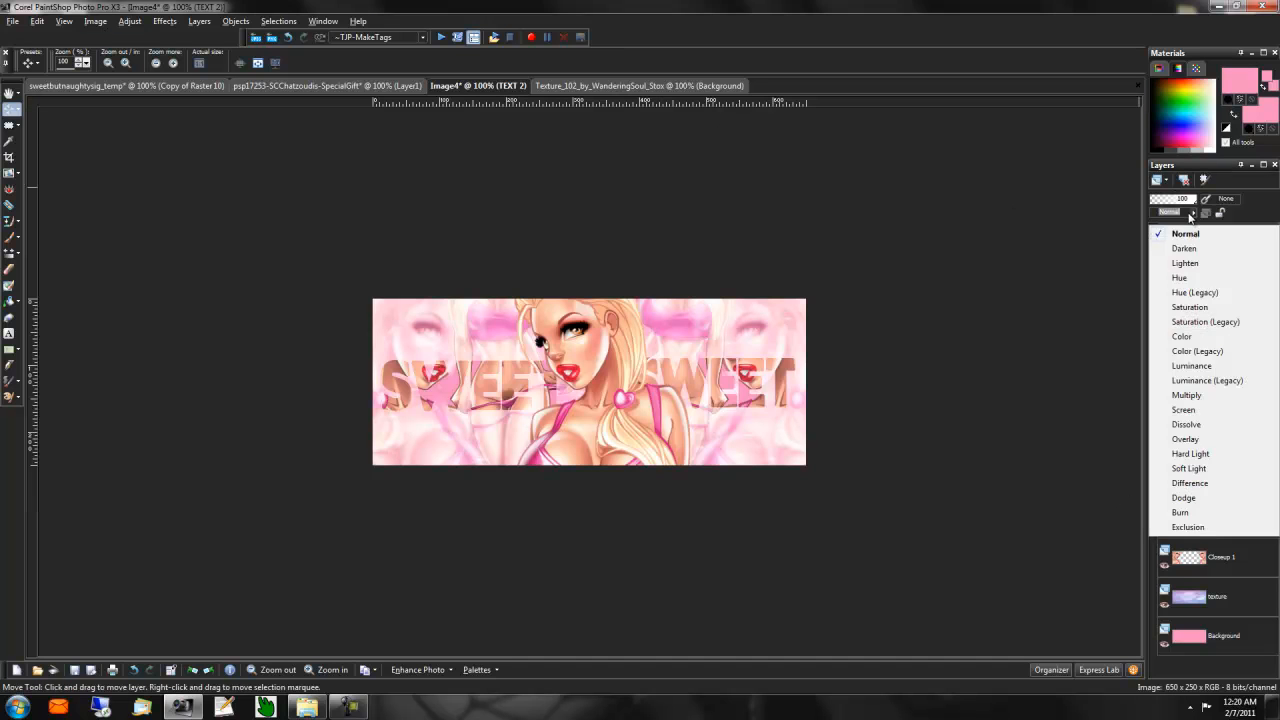
pyautogui.click(1190, 410)
pyautogui.click(1228, 364)
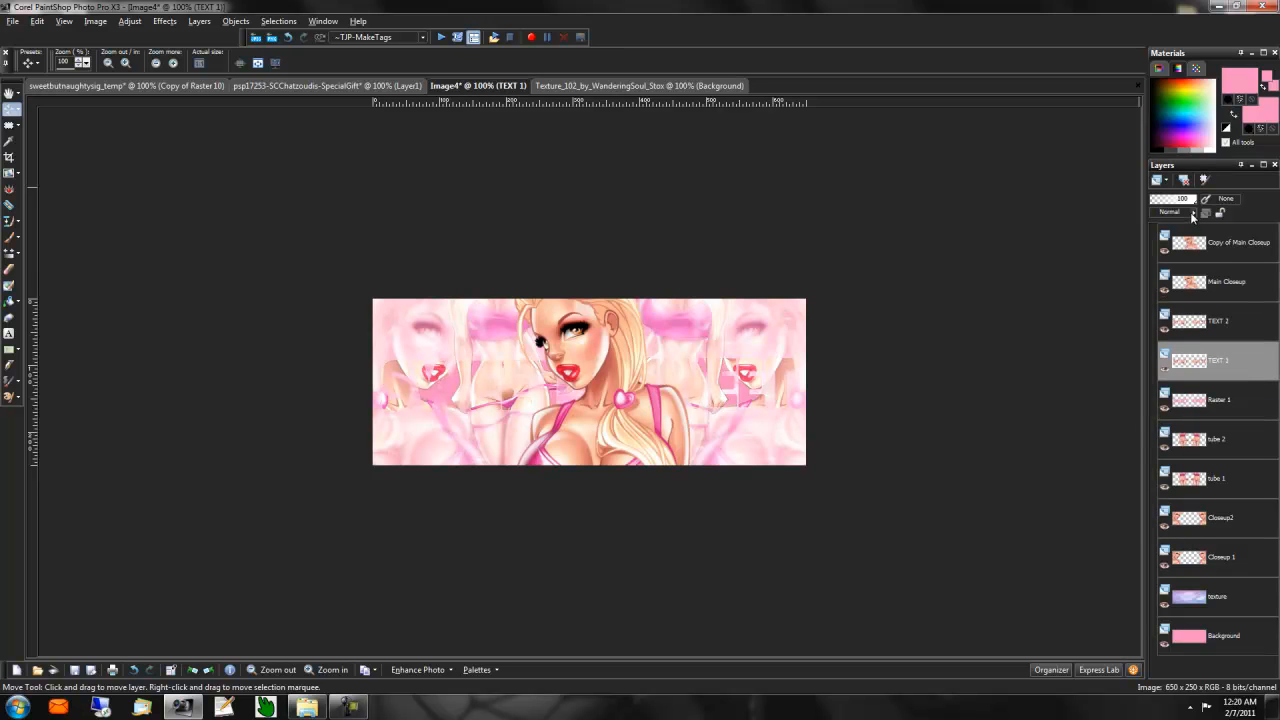
pyautogui.click(1188, 212)
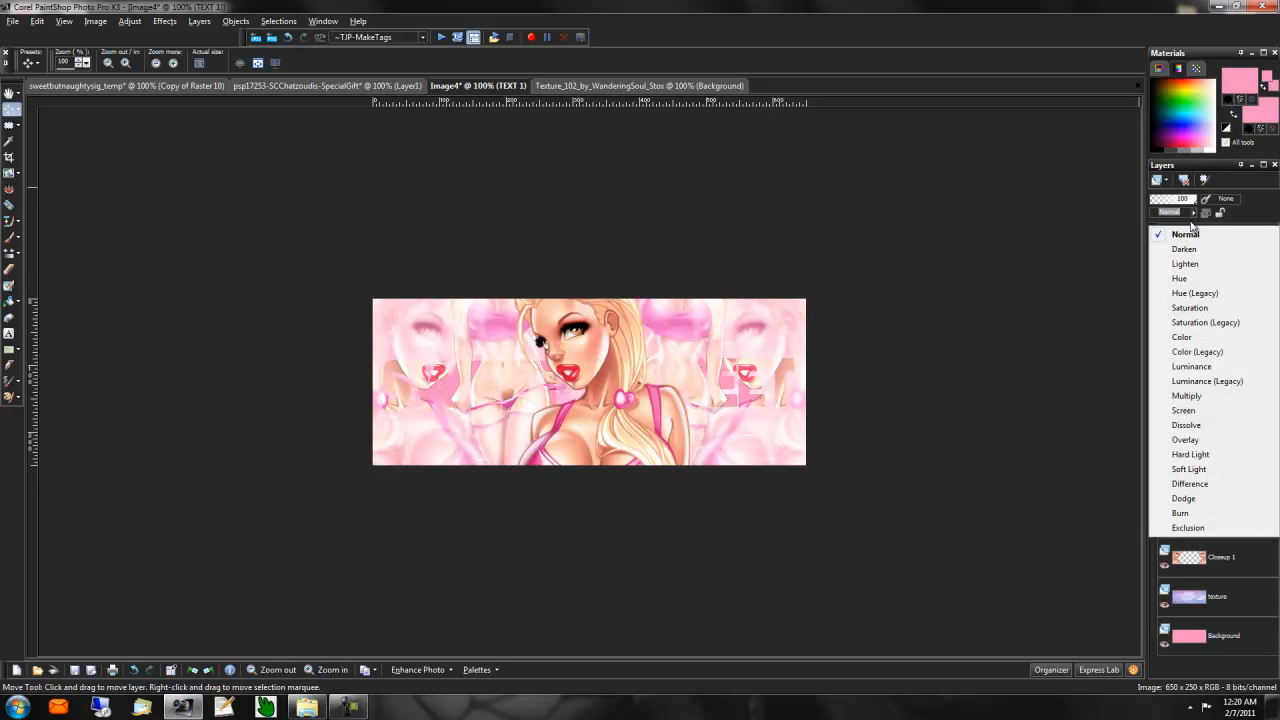
pyautogui.click(1198, 441)
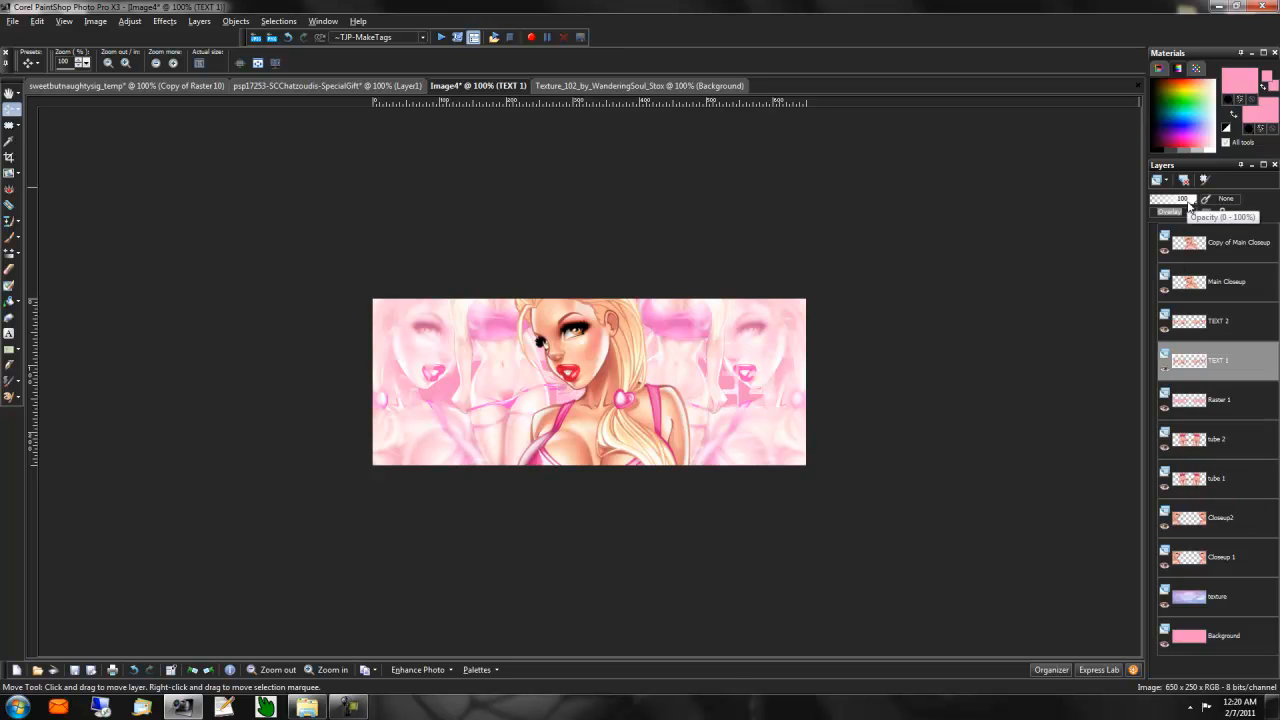
# Step: Lower the opacity of the TEXT 2 layer to 89
pyautogui.click(1231, 292)
pyautogui.click(1189, 200)
pyautogui.moveTo(1190, 200); pyautogui.dragTo(1193, 202)
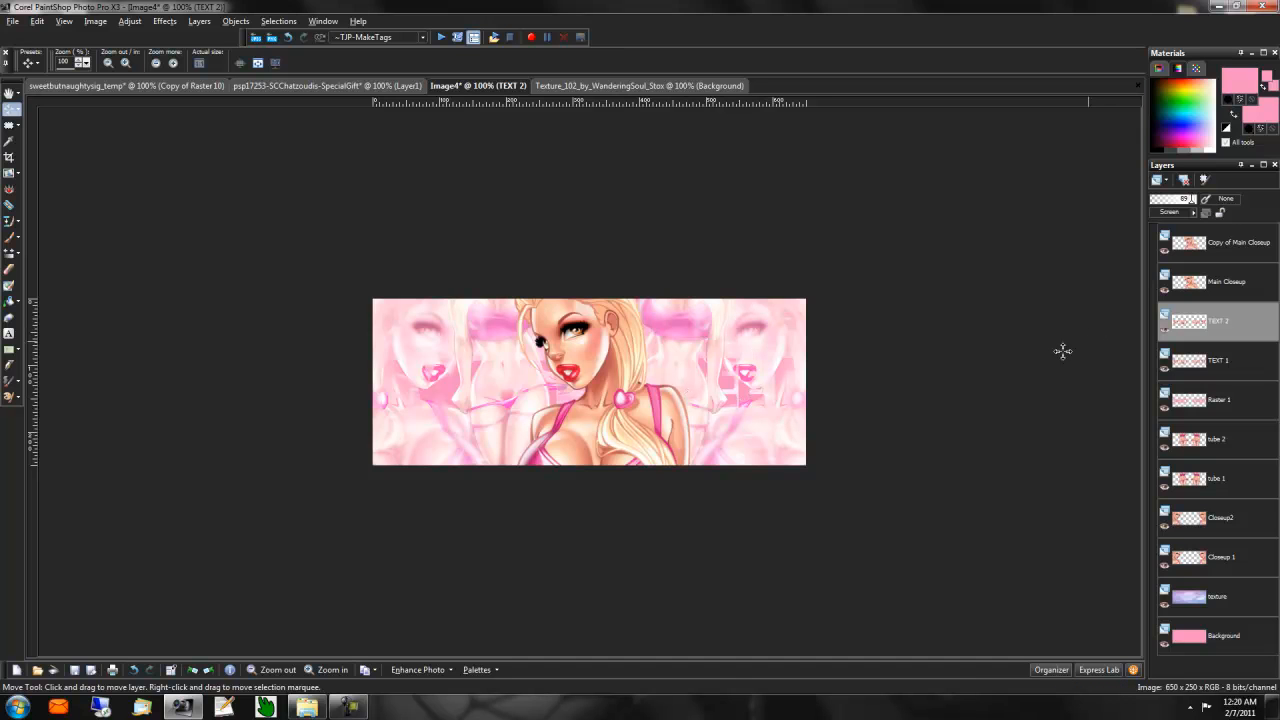
# Step: Select the SWEET lettering on Raster 1 by floating and defloating it, and expand the selection by 2 pixels
pyautogui.click(1230, 402)
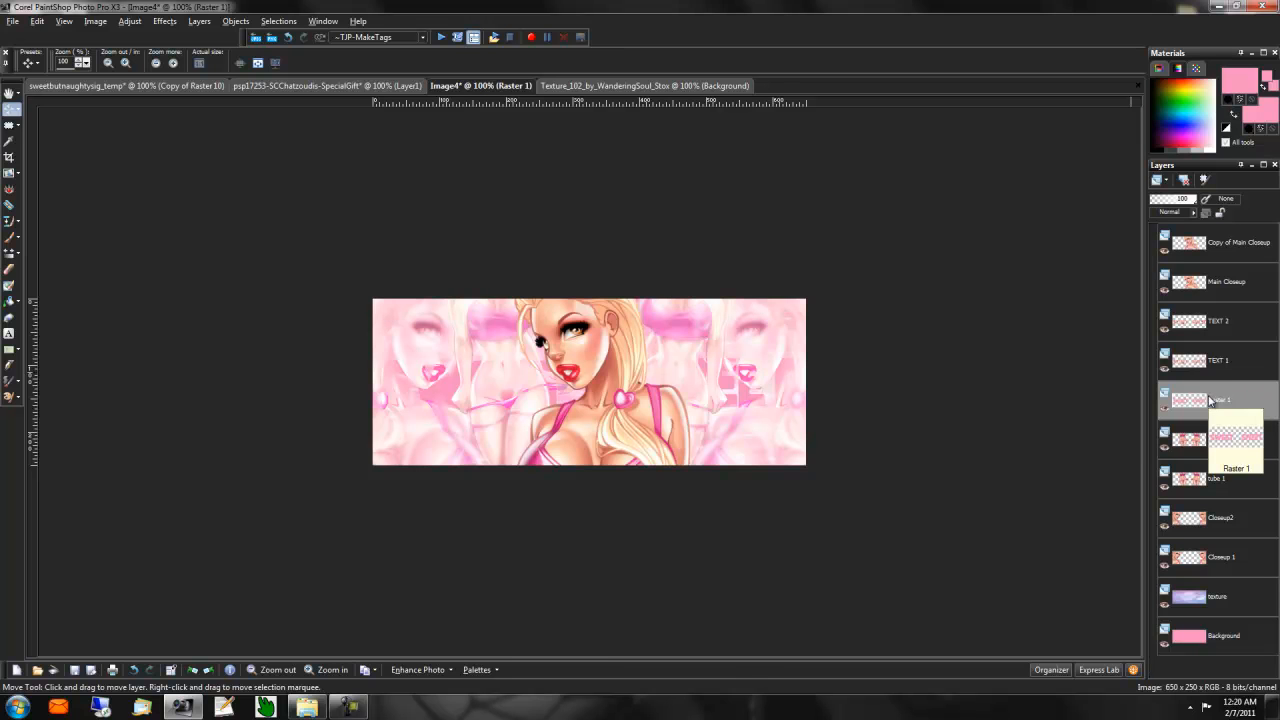
pyautogui.hotkey('ctrl', 'a')
pyautogui.hotkey('ctrl', 'f')
pyautogui.hotkey('ctrl', 'shift', 'f')
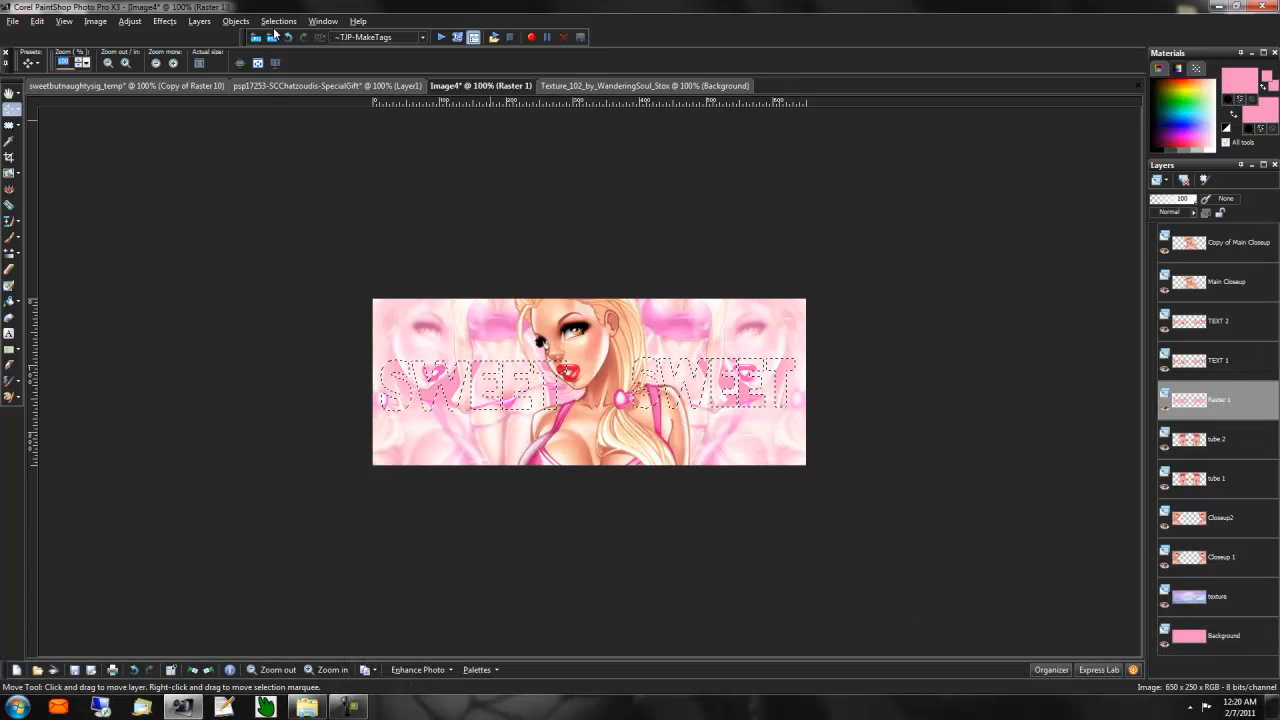
pyautogui.click(280, 21)
pyautogui.moveTo(329, 113)
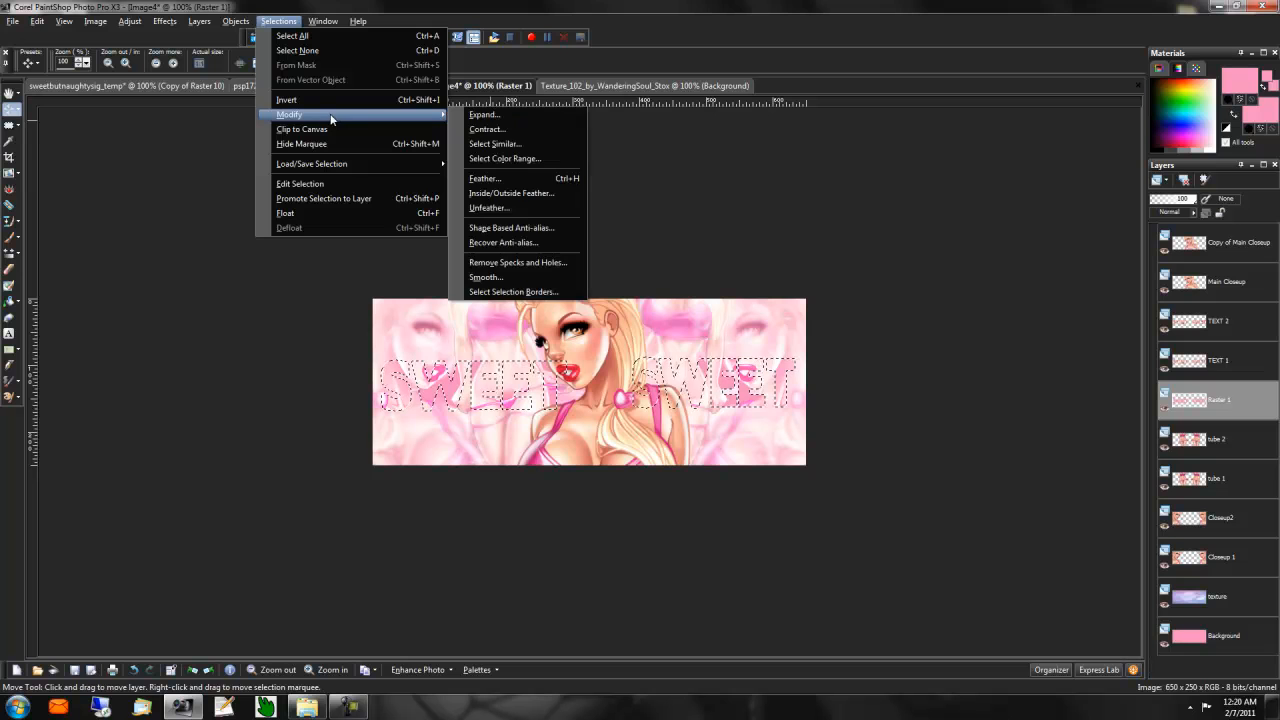
pyautogui.click(482, 116)
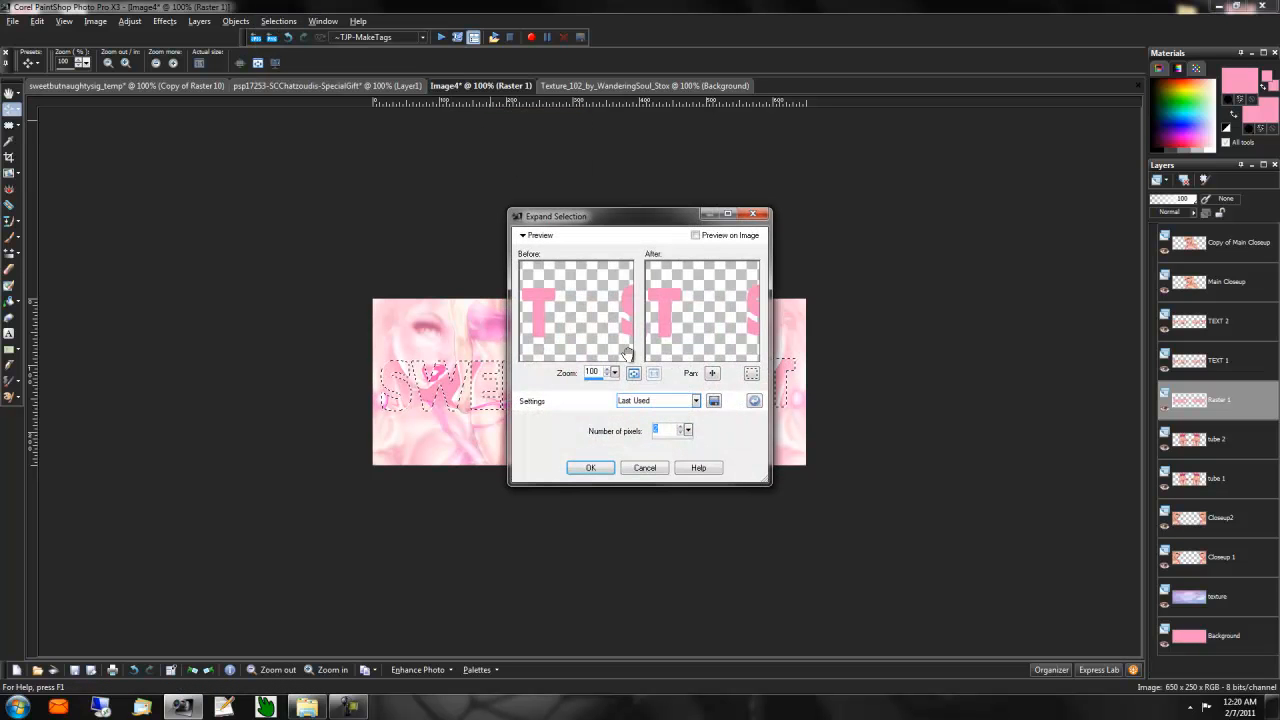
pyautogui.click(590, 467)
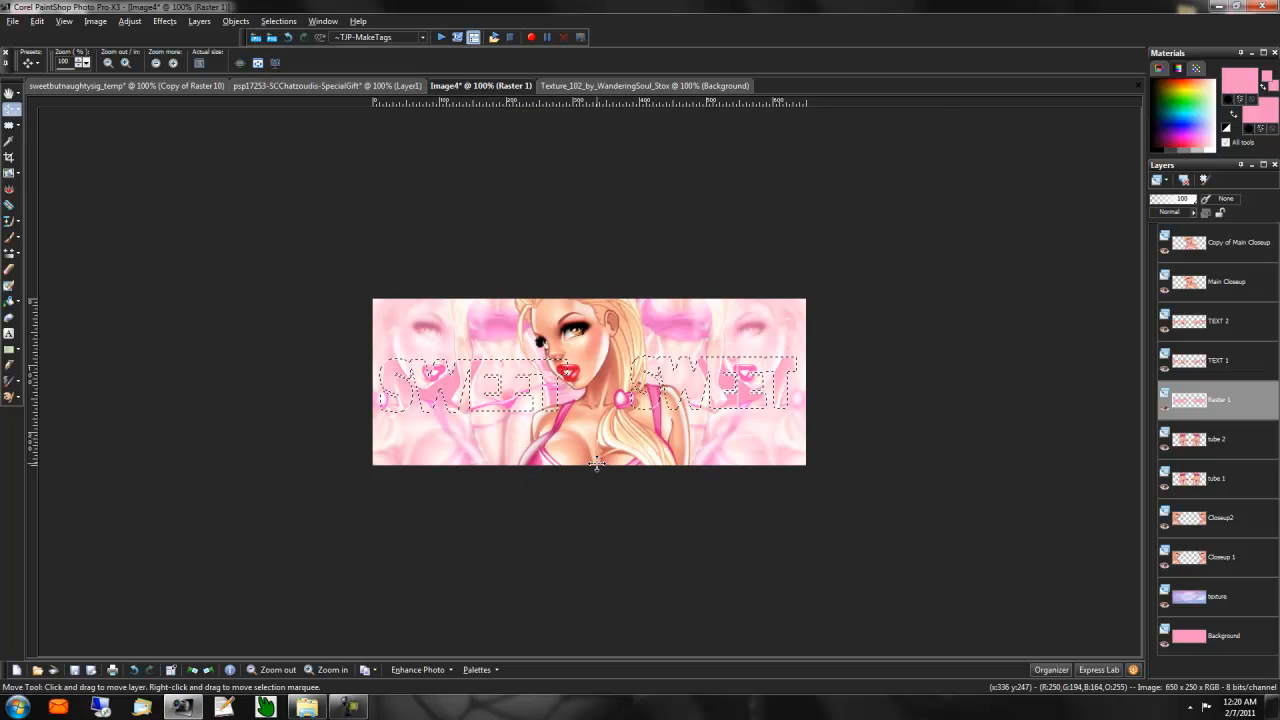
# Step: Add a new raster layer named BORDER1 directly above Raster 1
pyautogui.click(1157, 181)
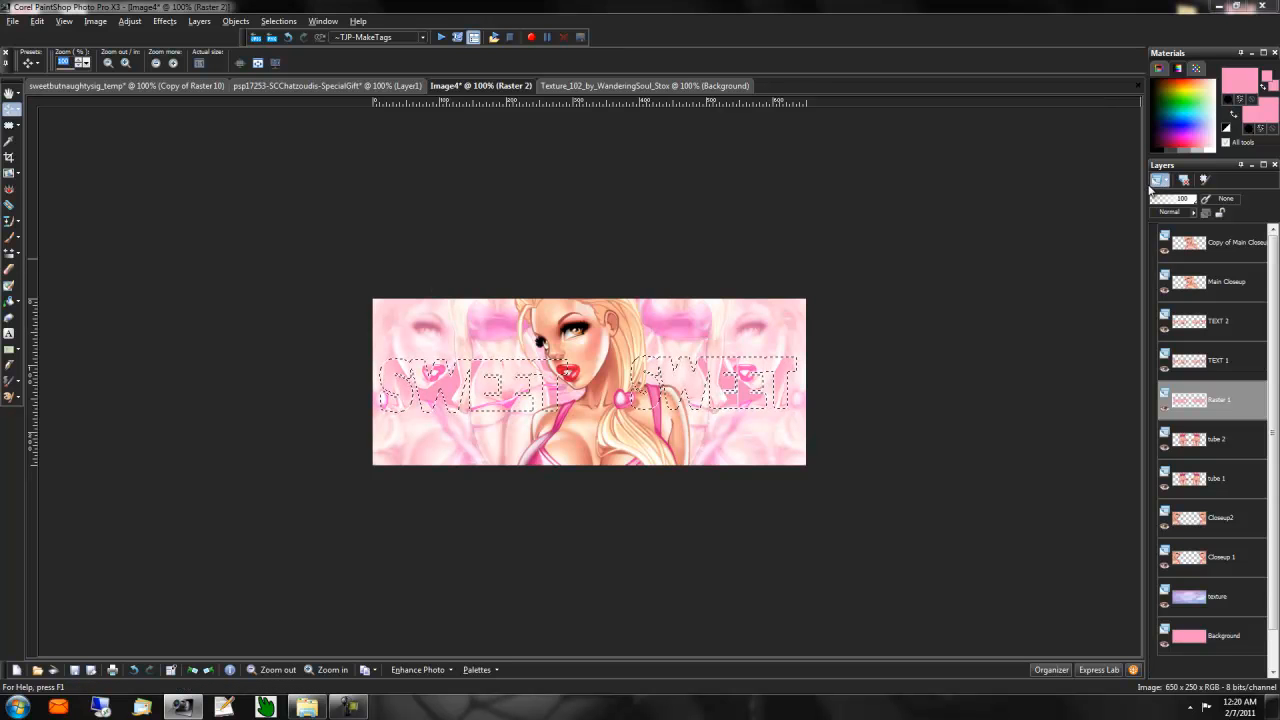
pyautogui.click(1155, 182)
pyautogui.write('bO')
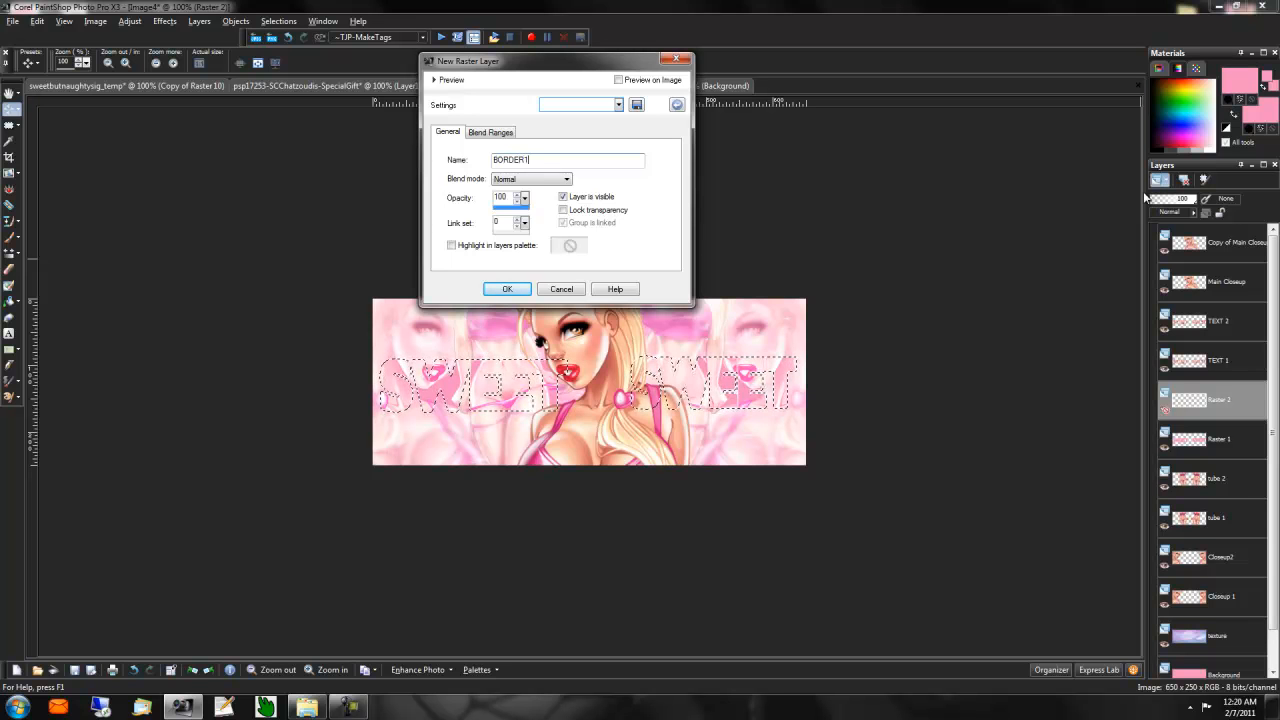
pyautogui.click(507, 289)
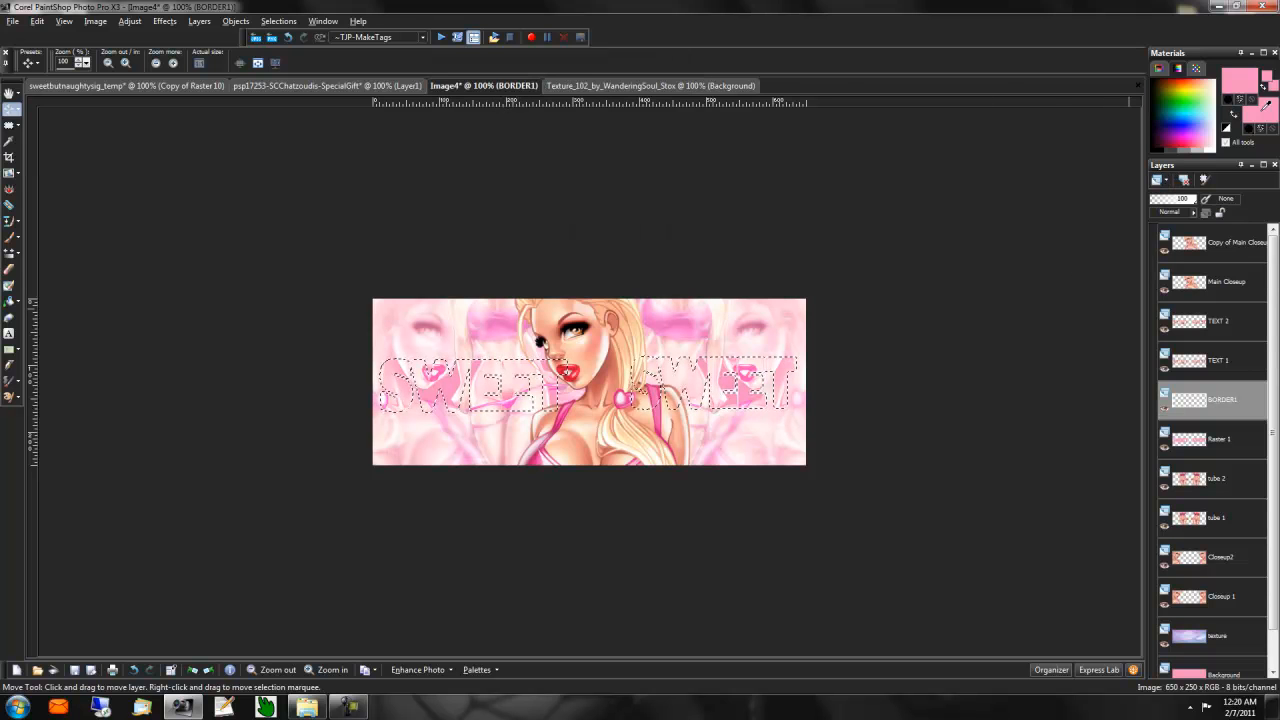
# Step: Set the background material colour to HTML value FBC9E1
pyautogui.click(1240, 79)
pyautogui.moveTo(252, 508); pyautogui.dragTo(215, 508)
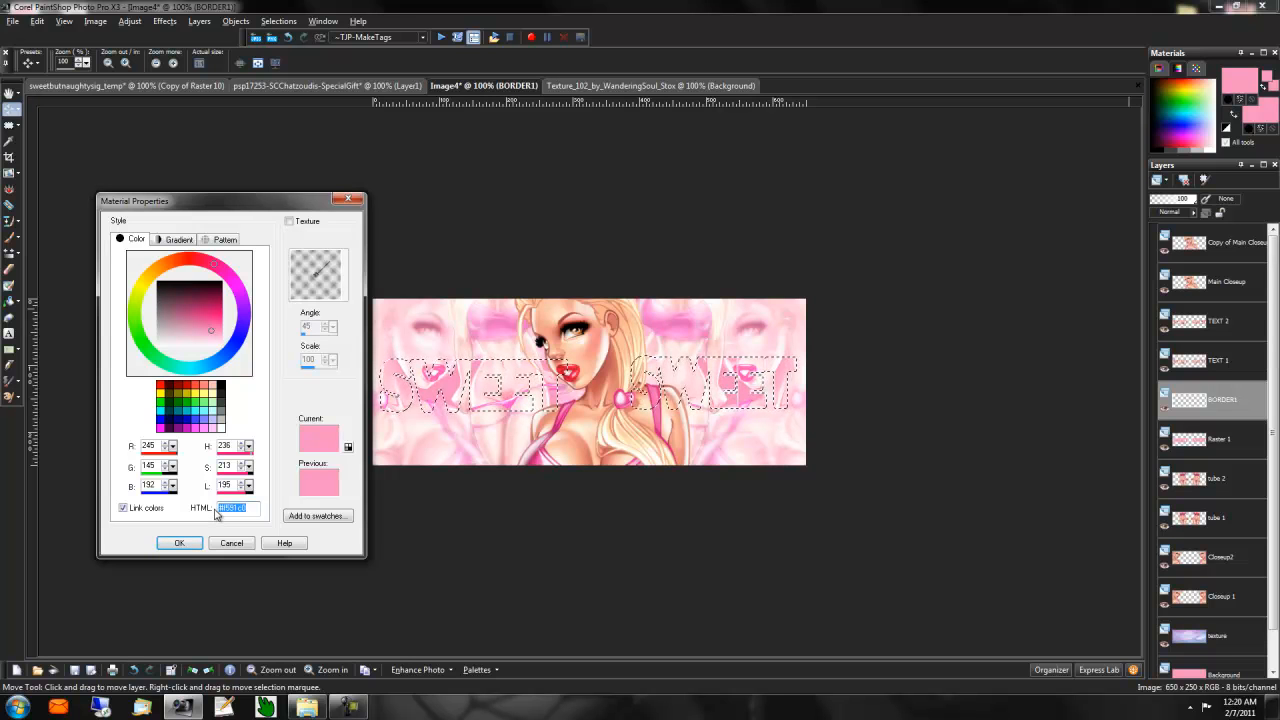
pyautogui.write('fbc')
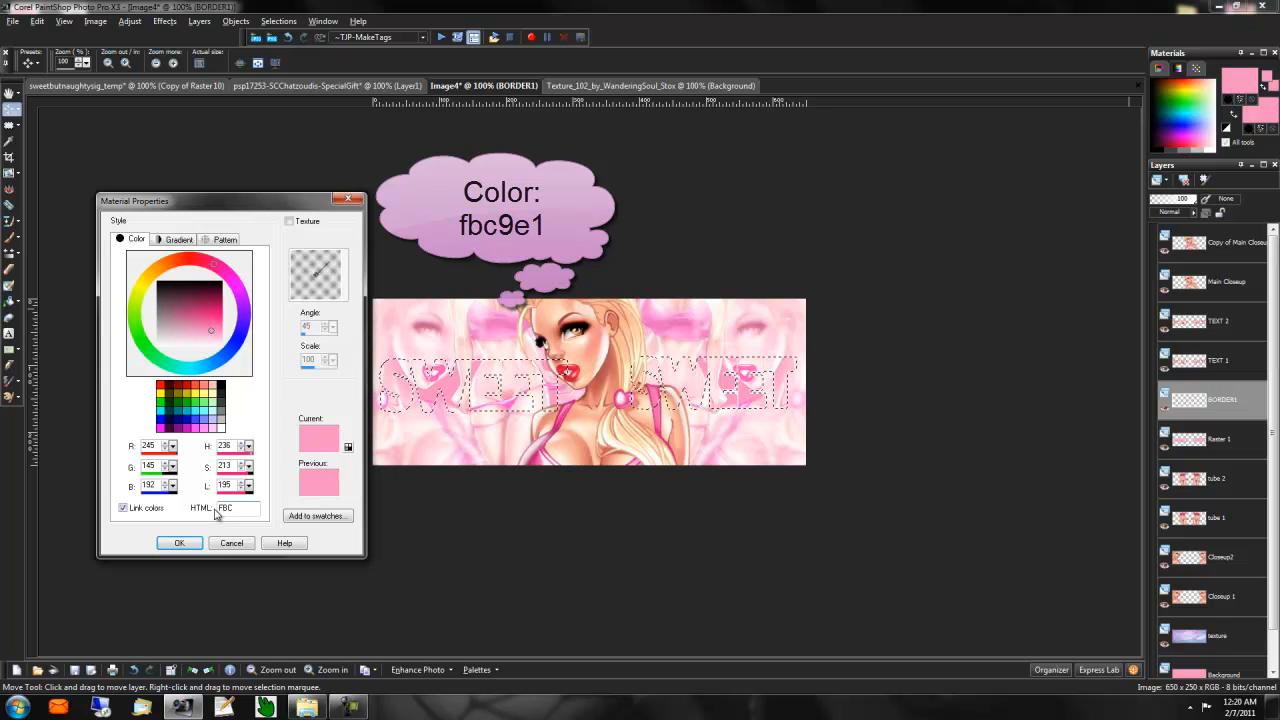
pyautogui.write('9e')
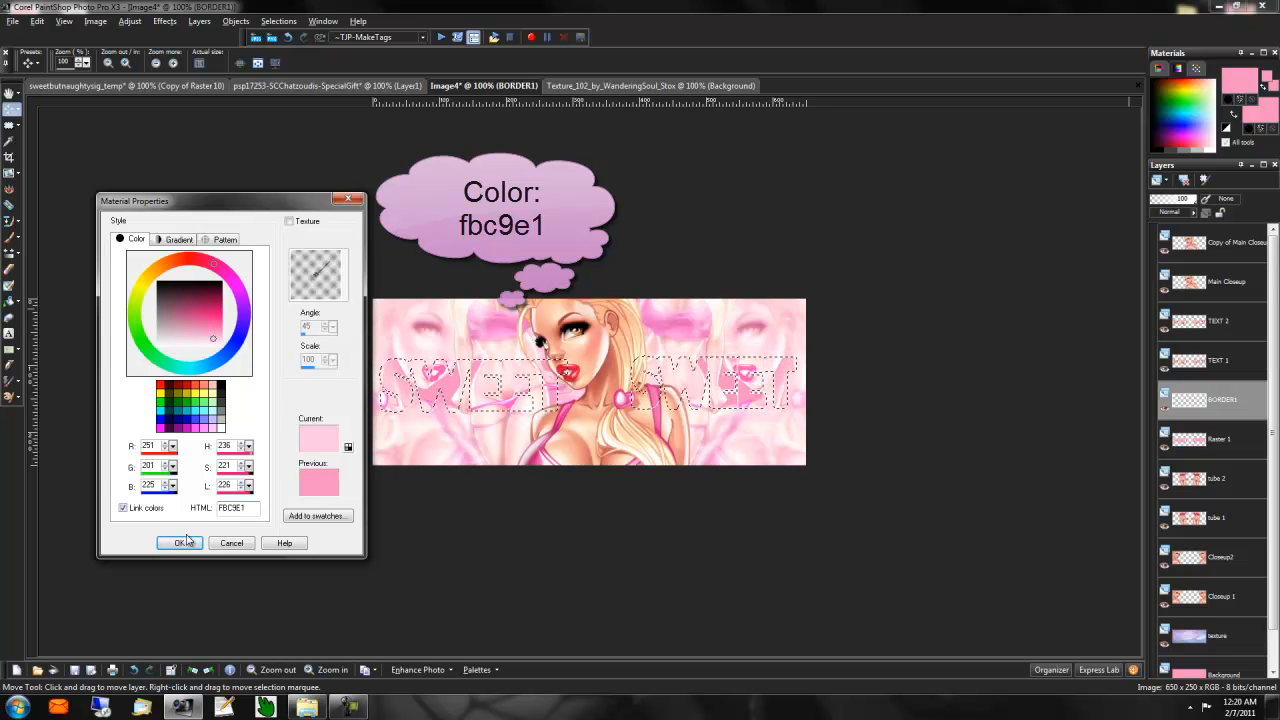
pyautogui.click(179, 542)
# Step: Flood fill the expanded SWEET letter selections on BORDER1 with the light pink background colour
pyautogui.click(9, 301)
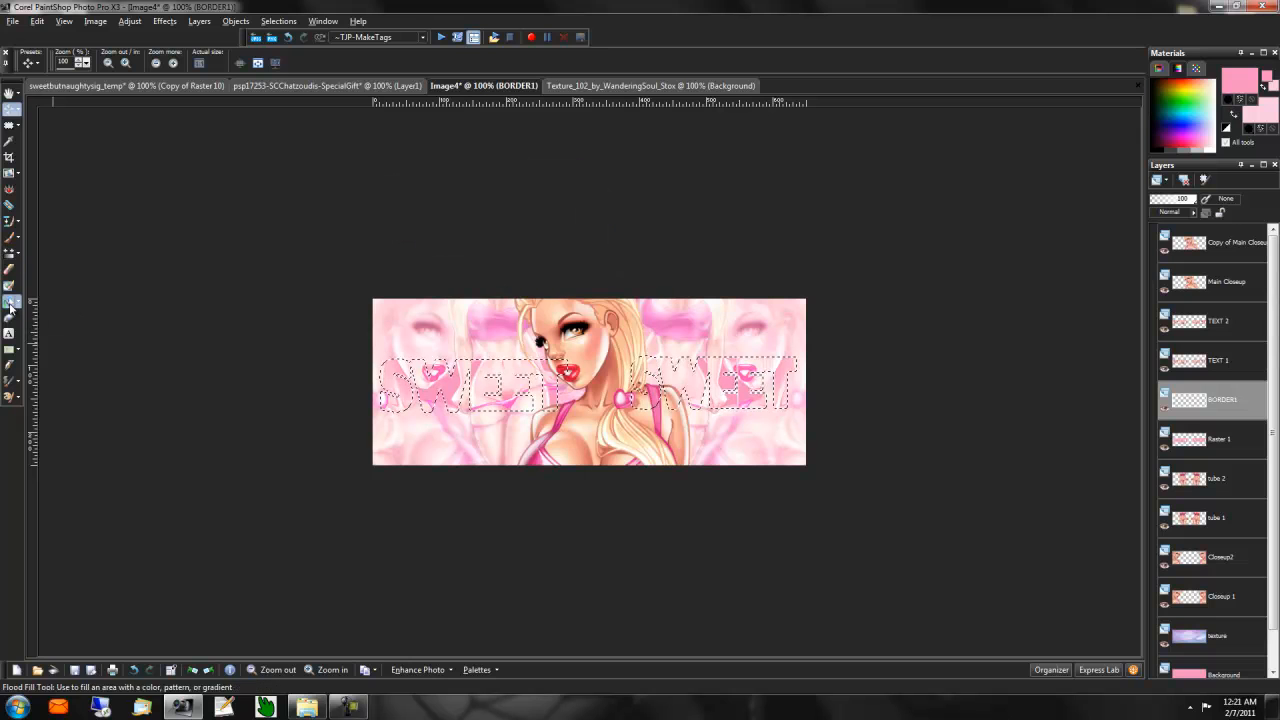
pyautogui.click(400, 364)
pyautogui.click(668, 366)
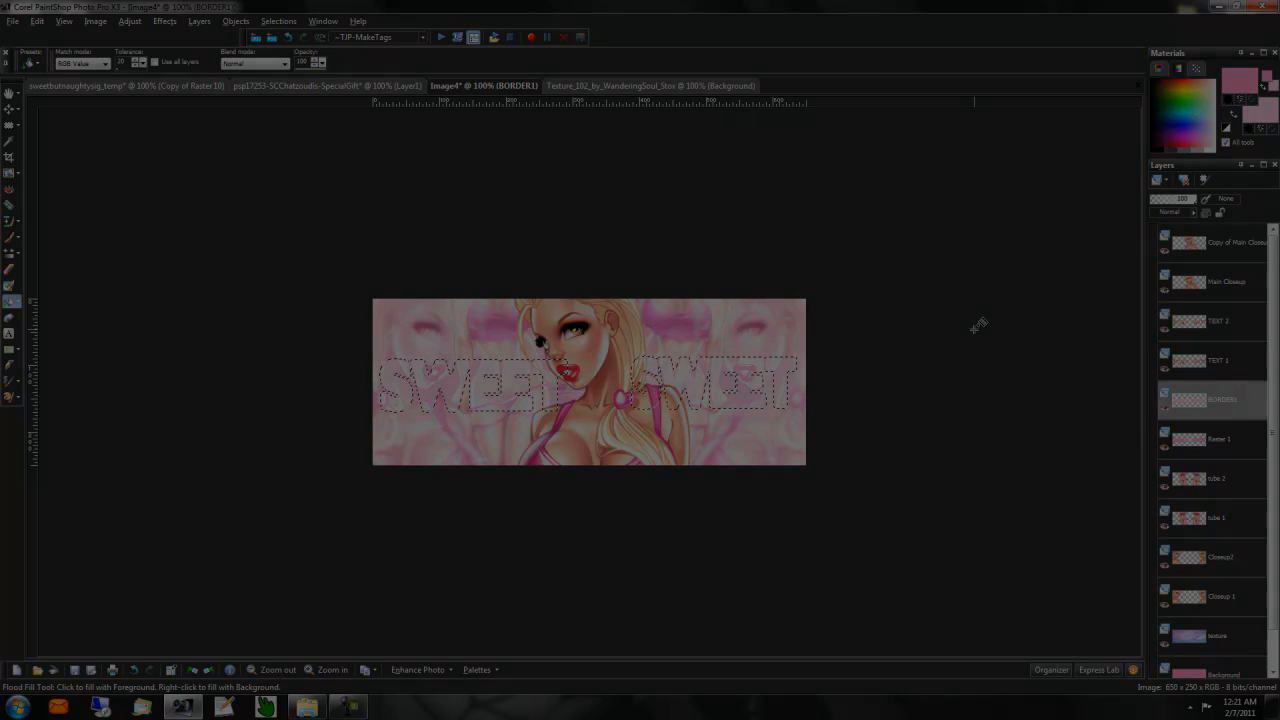